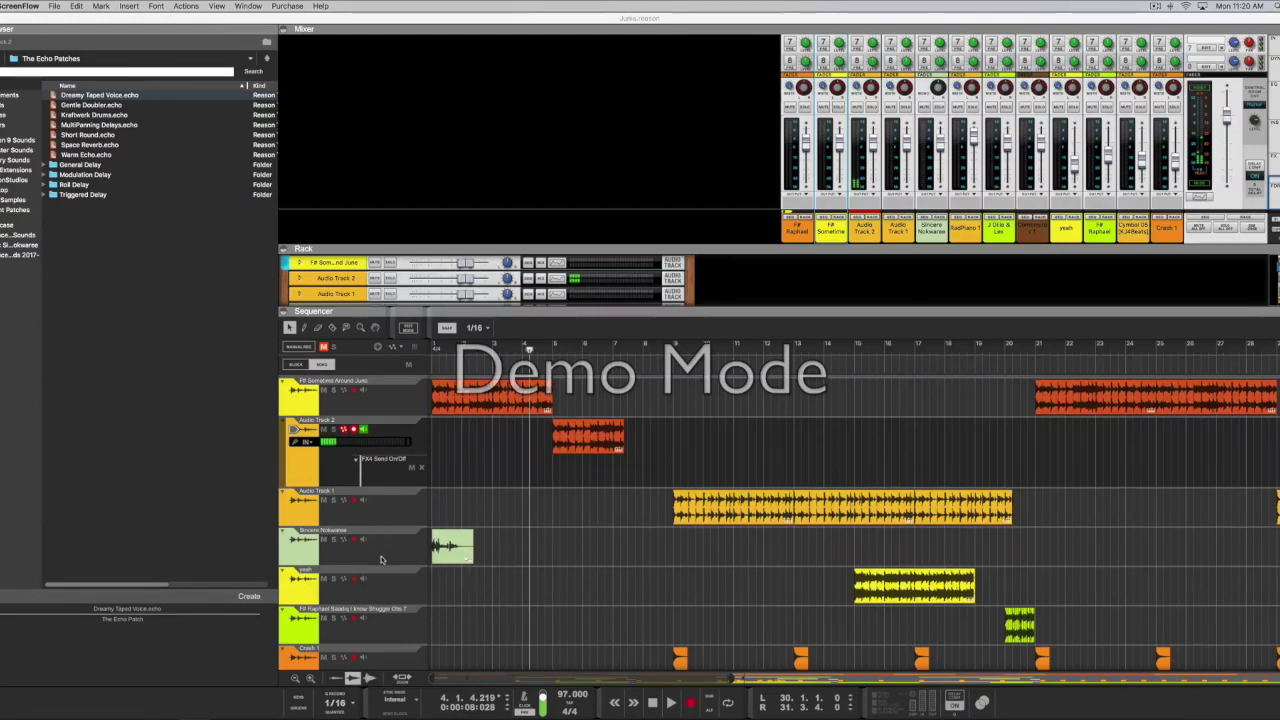
Step: Select the light-green audio track and shrink the rack area to enlarge the sequencer's track view
left_click(380, 559)
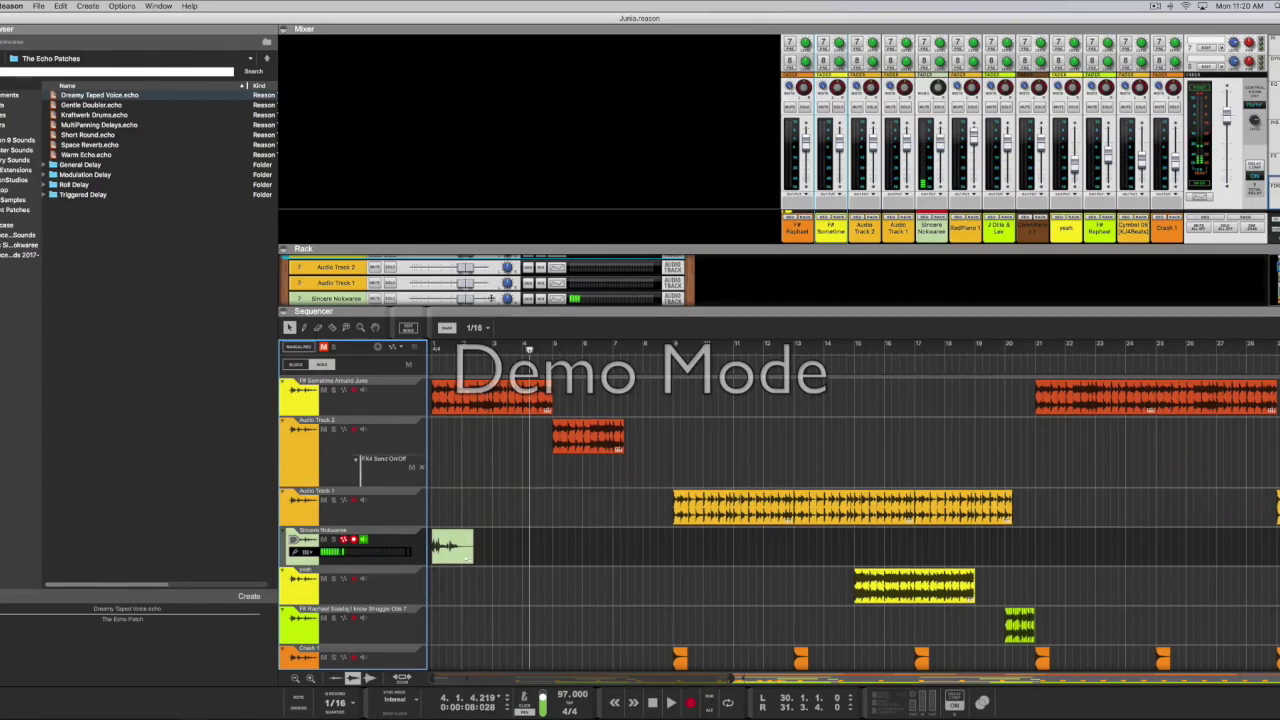
scroll(491, 298, "down", 2)
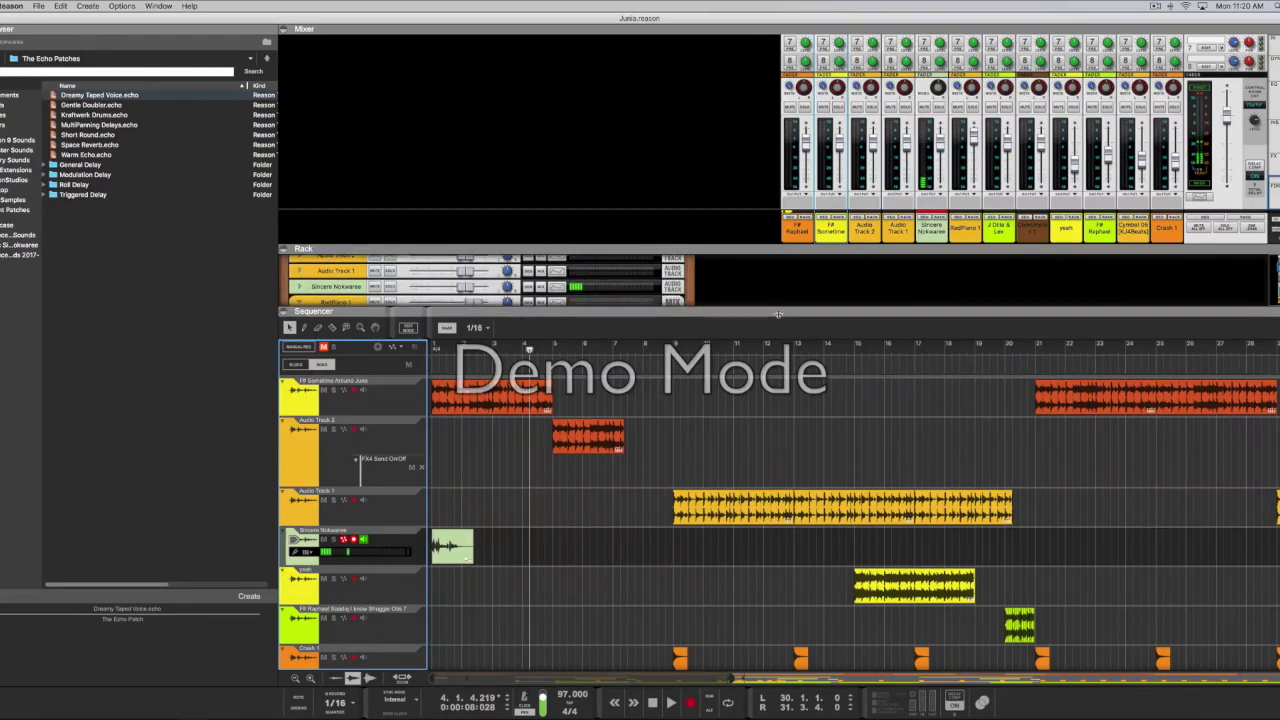
left_click_drag(778, 315, 778, 263)
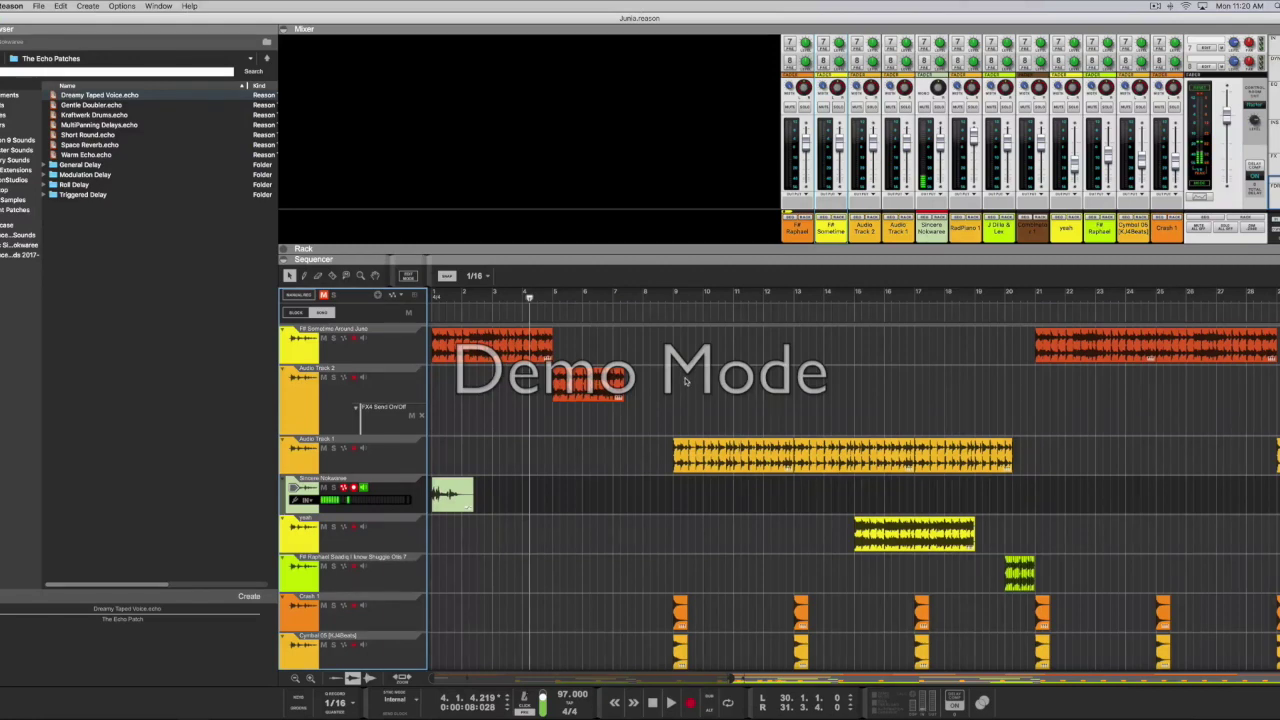
scroll(685, 380, "up", 3)
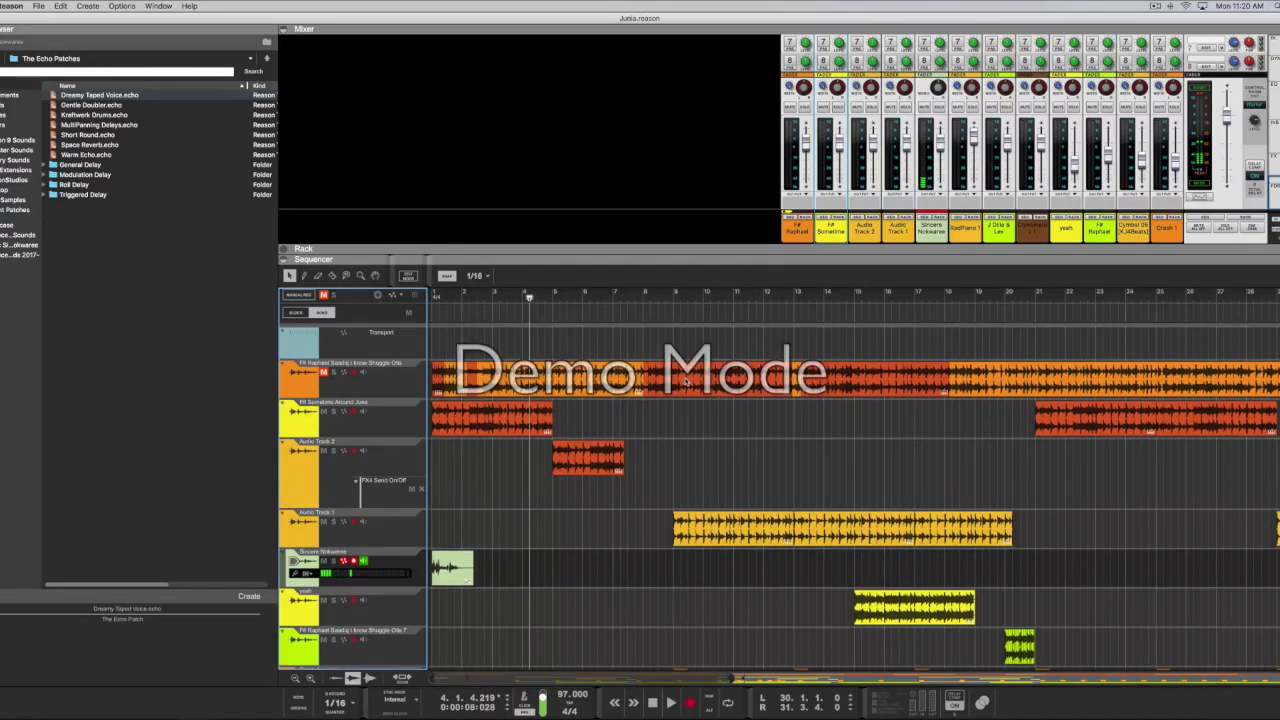
scroll(579, 441, "right", 1)
scroll(572, 440, "left", 1)
scroll(593, 425, "down", 1)
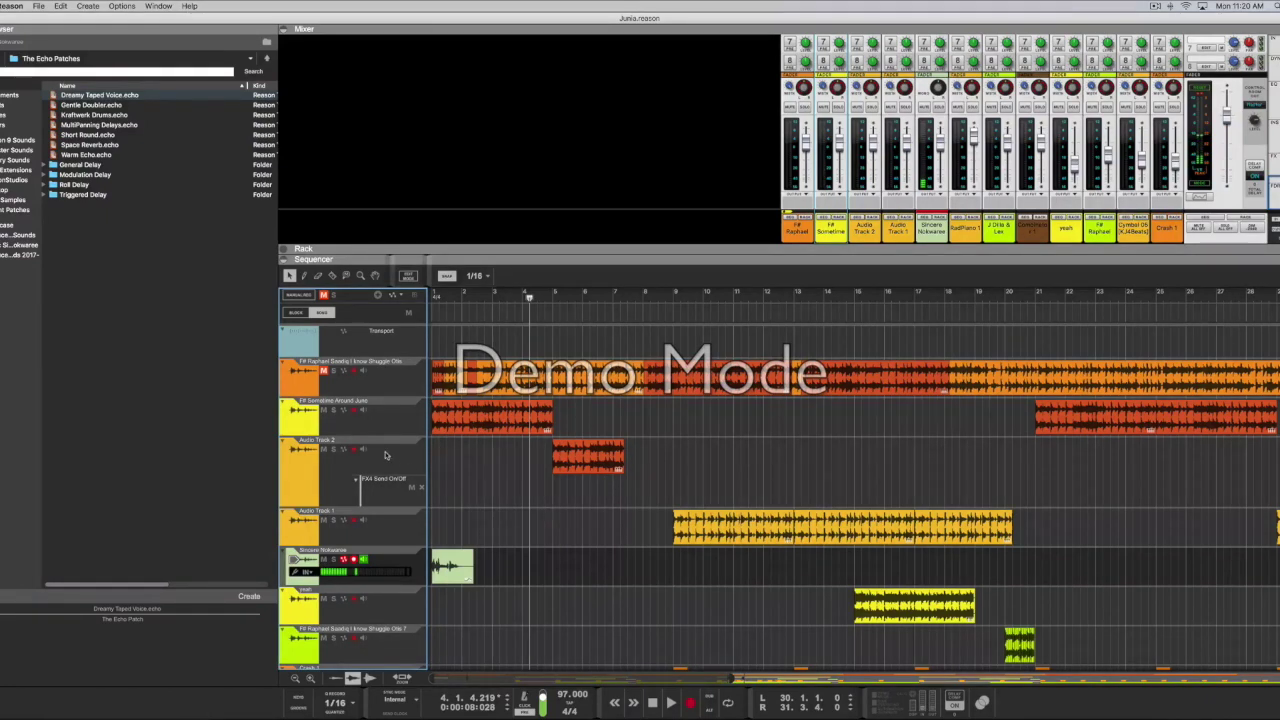
scroll(385, 455, "up", 1)
scroll(394, 451, "down", 1)
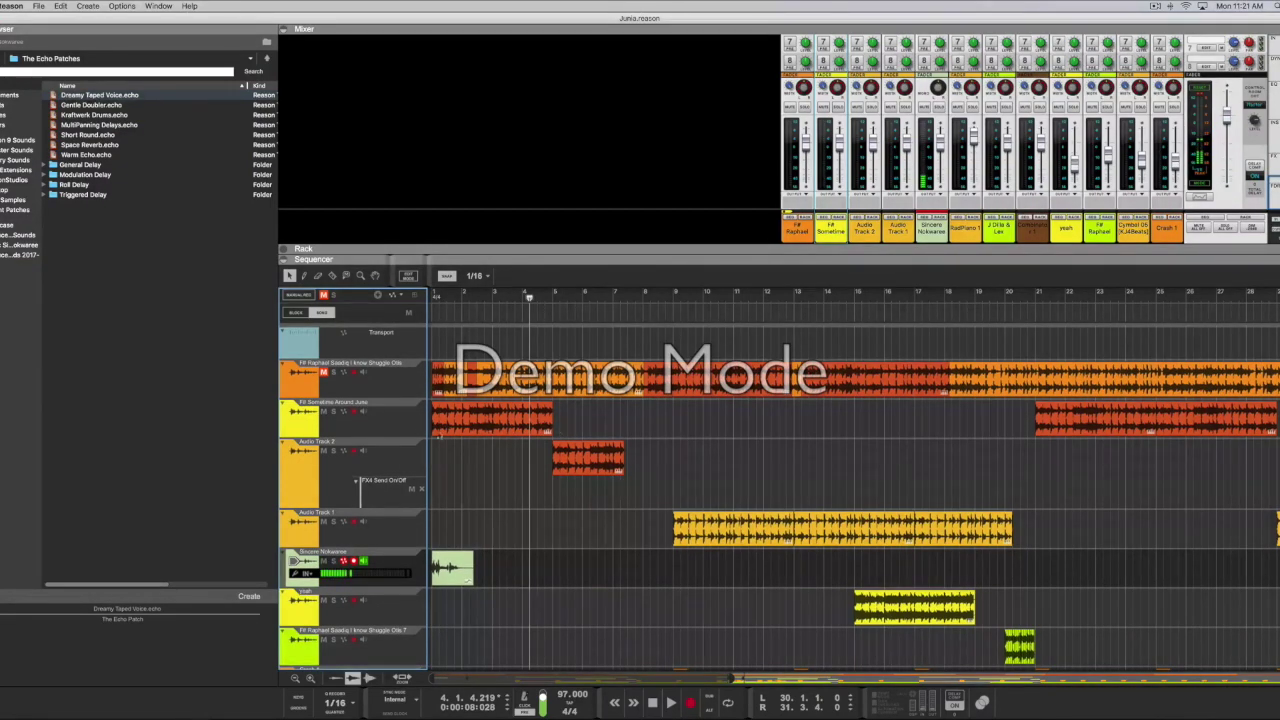
Step: Select Audio Track 2 and switch off its FX4 send in the mixer
left_click(391, 428)
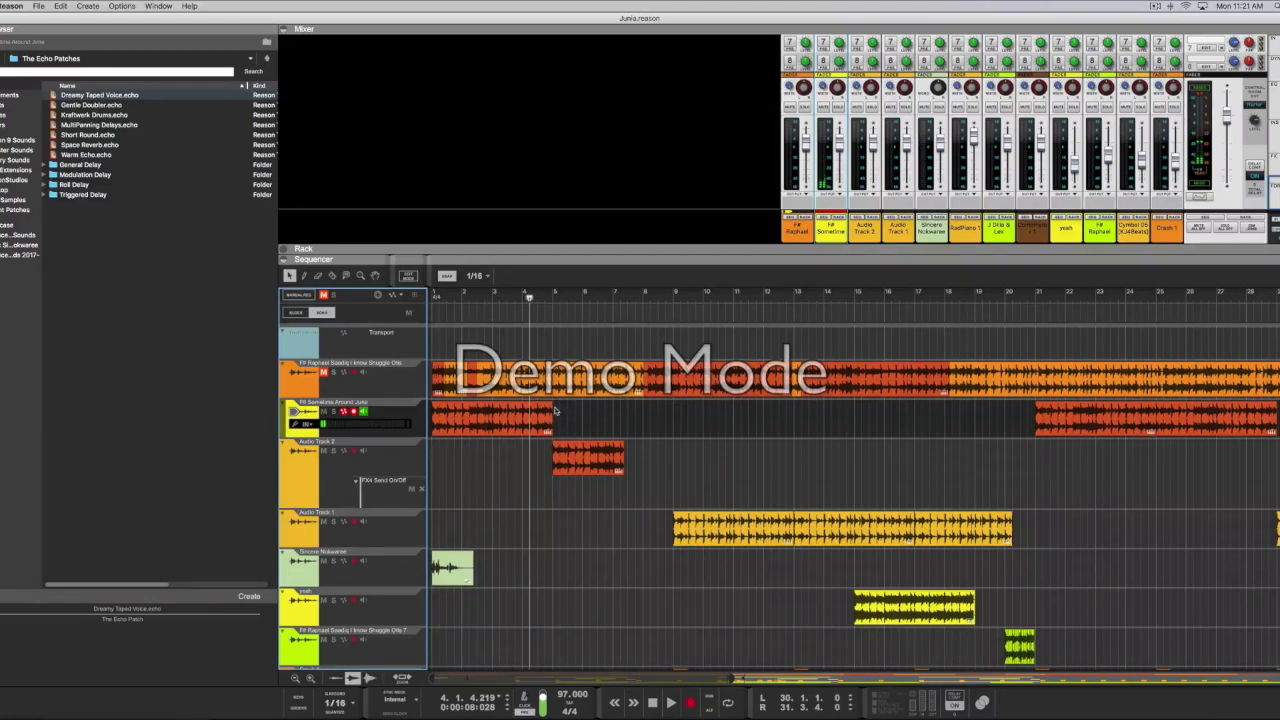
left_click(305, 485)
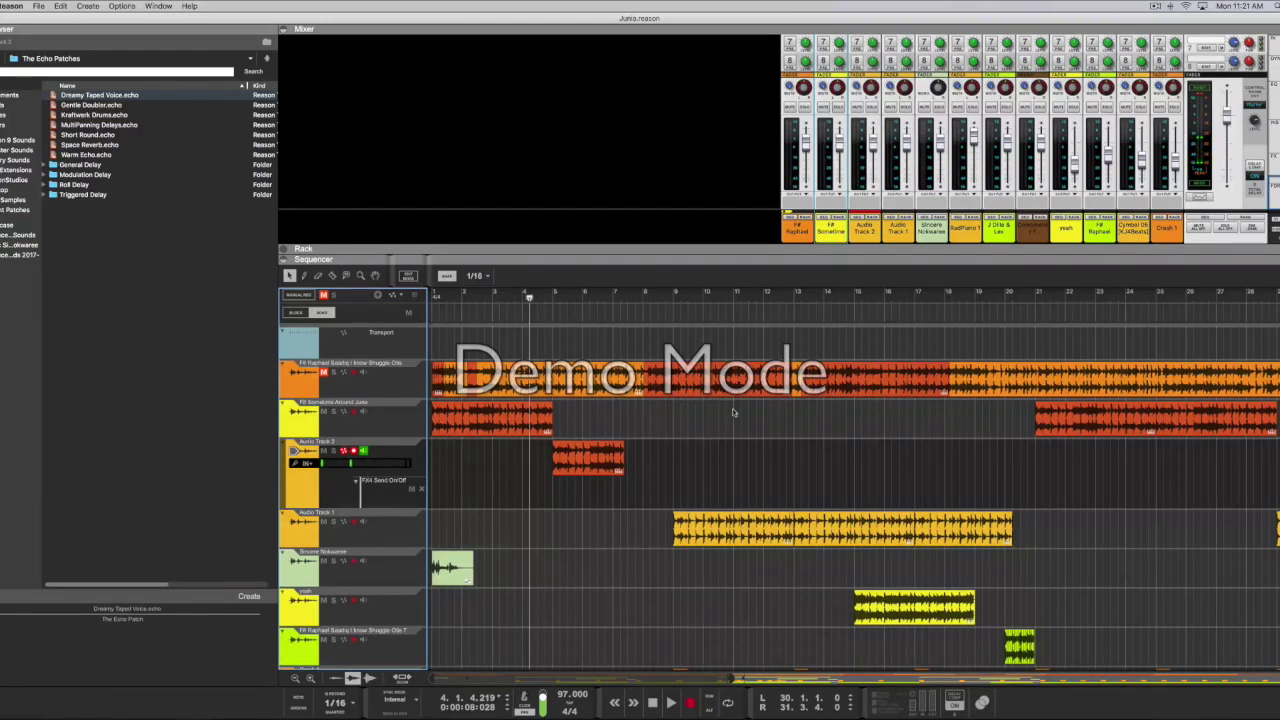
scroll(829, 80, "up", 5)
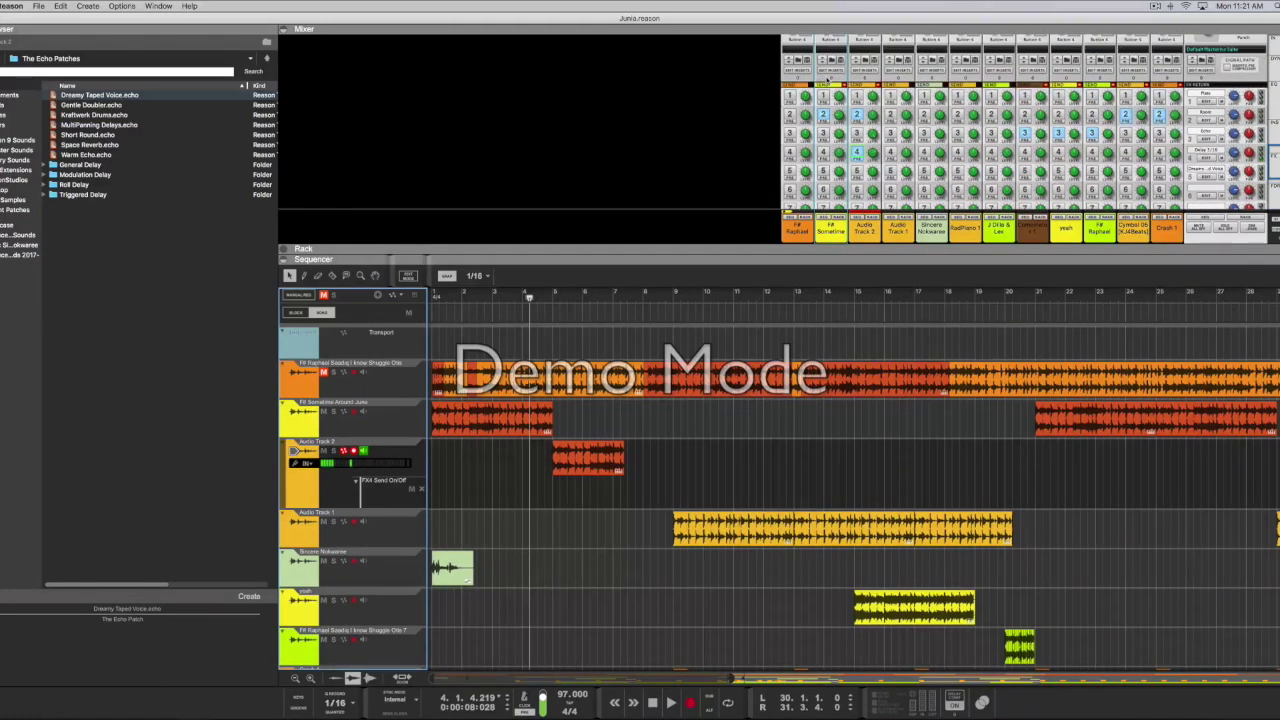
left_click(856, 155)
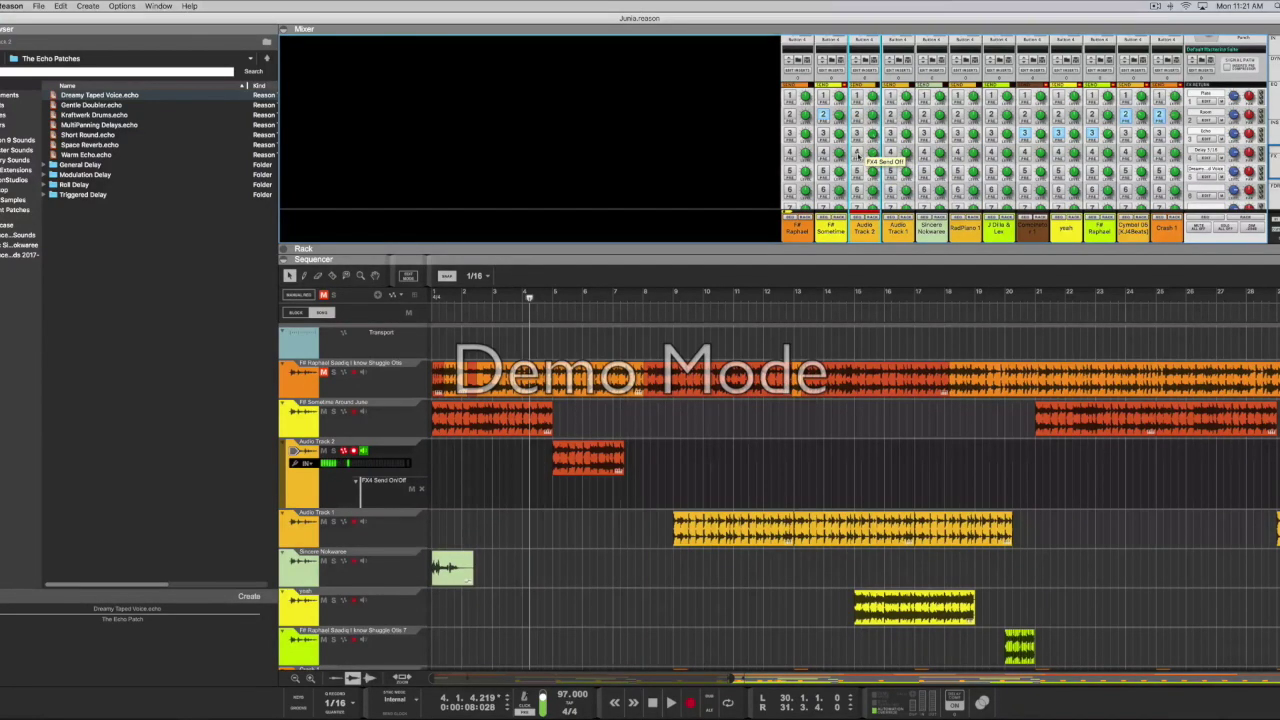
Step: Look over Audio Track 2's clip in the sequencer and the send and fader sections in the mixer
scroll(576, 481, "right", 2)
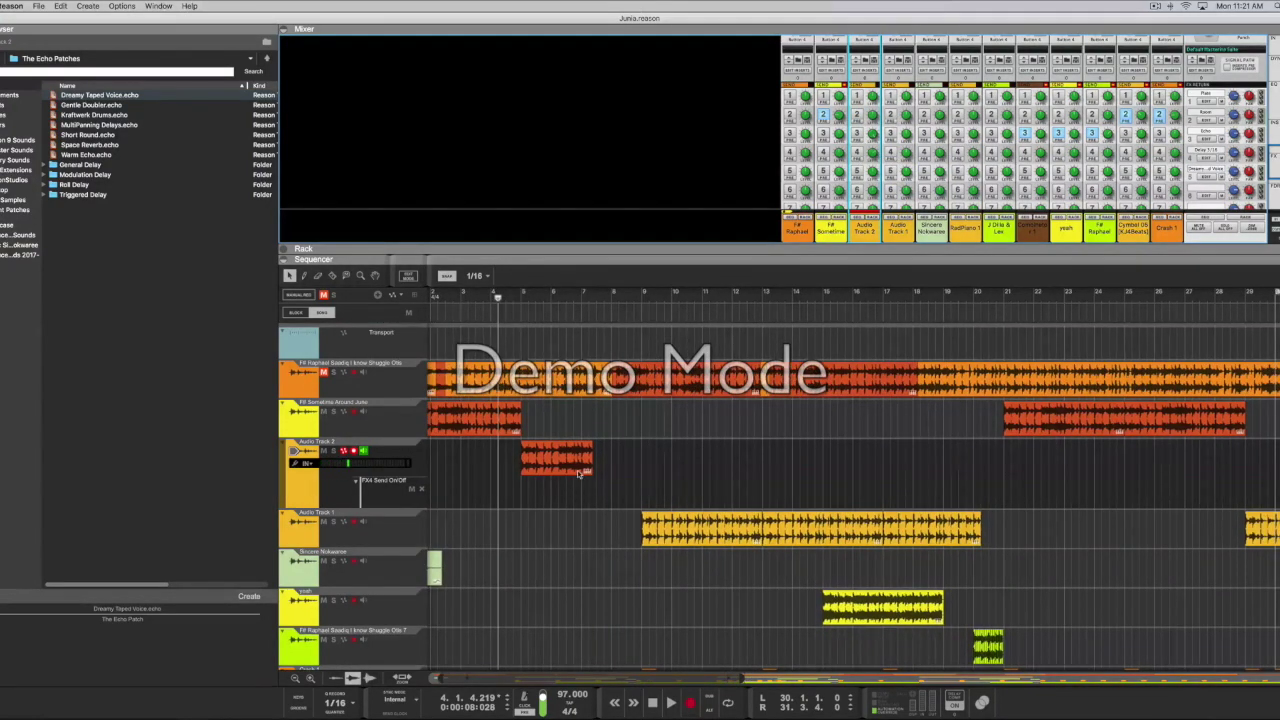
scroll(578, 474, "left", 2)
scroll(1175, 177, "down", 1)
scroll(1175, 178, "down", 2)
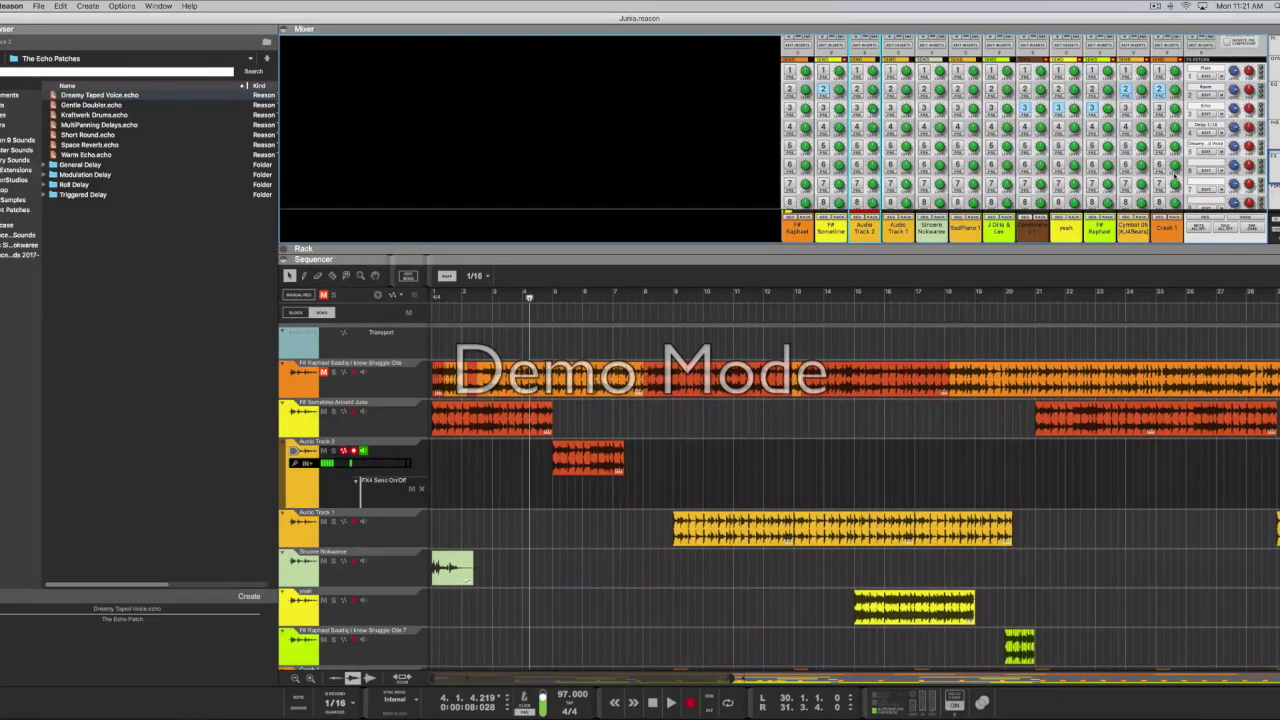
scroll(1175, 178, "down", 6)
scroll(1175, 178, "up", 2)
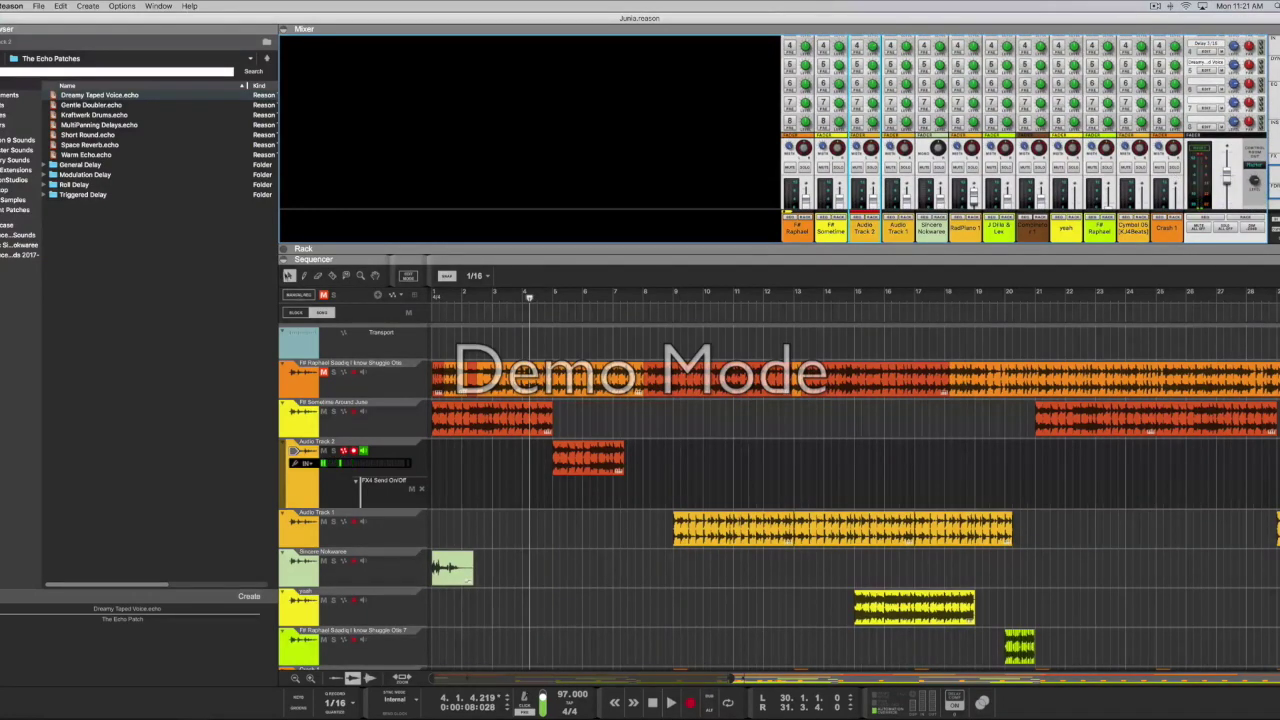
Step: Expand the rack and bring up the Master Section with its send effects
left_click(283, 249)
scroll(704, 362, "up", 2)
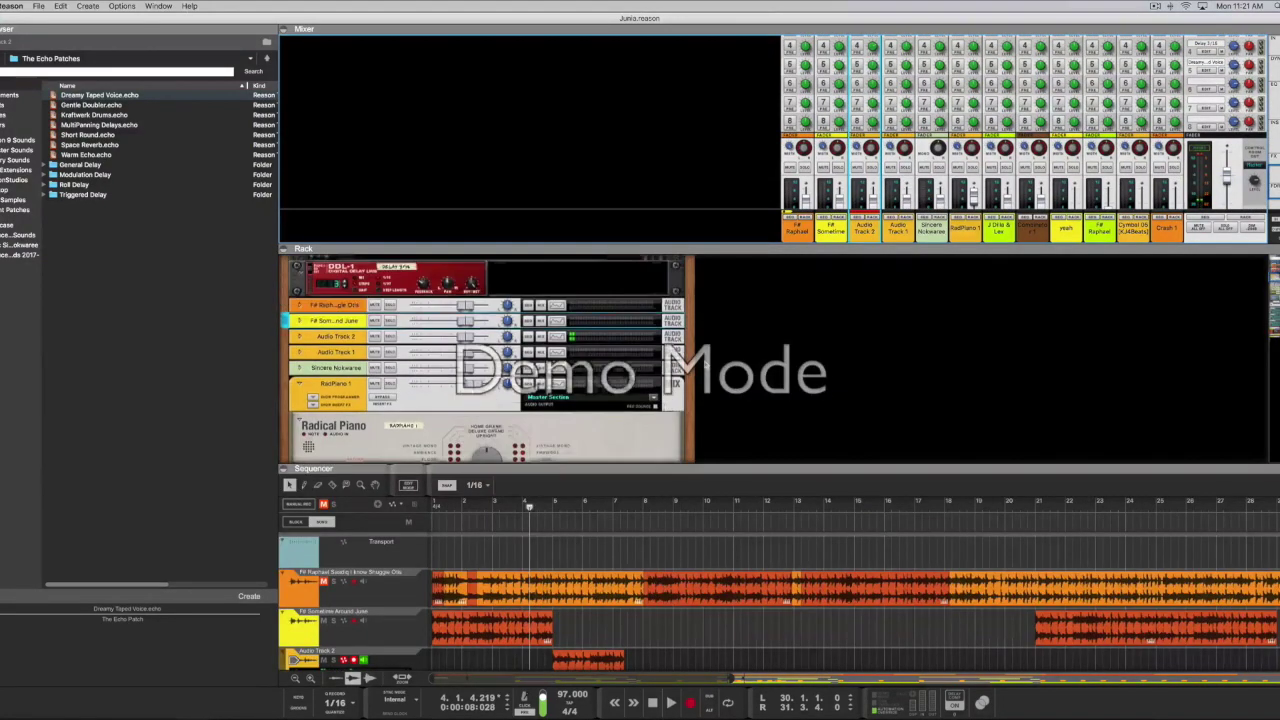
scroll(1058, 190, "up", 8)
scroll(1058, 190, "up", 2)
scroll(1058, 190, "up", 3)
scroll(1058, 190, "down", 3)
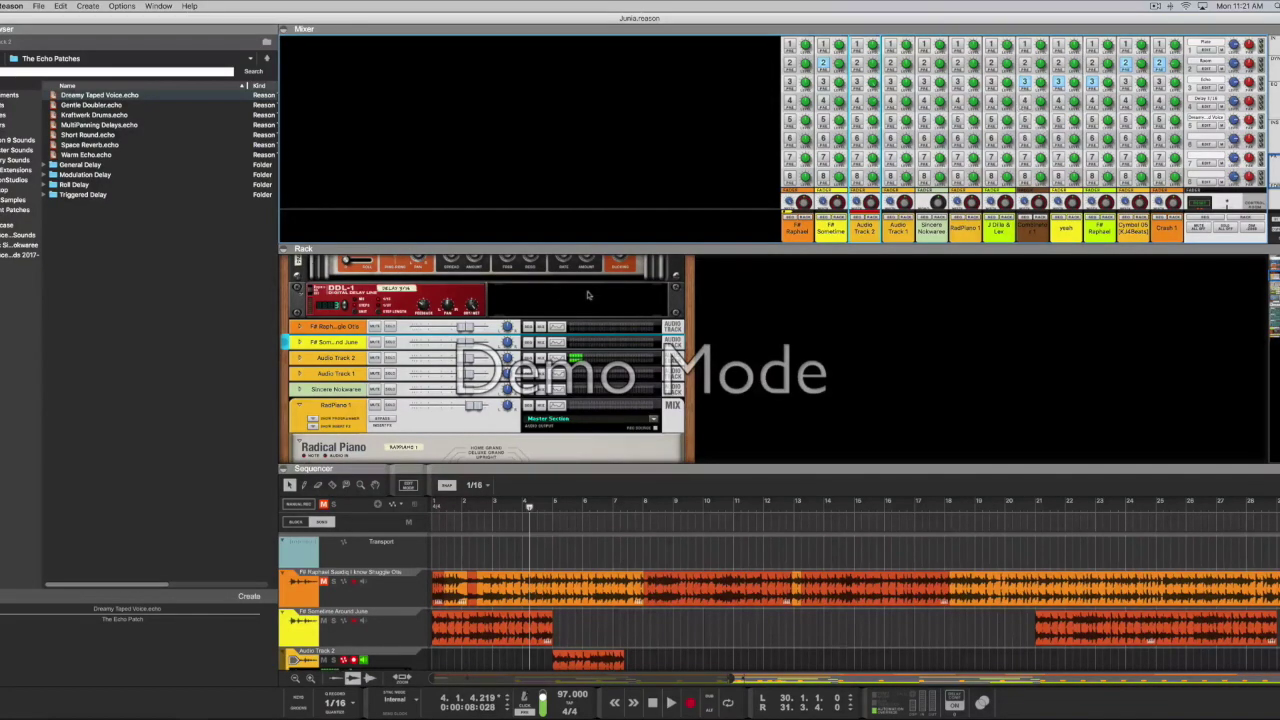
scroll(631, 290, "up", 10)
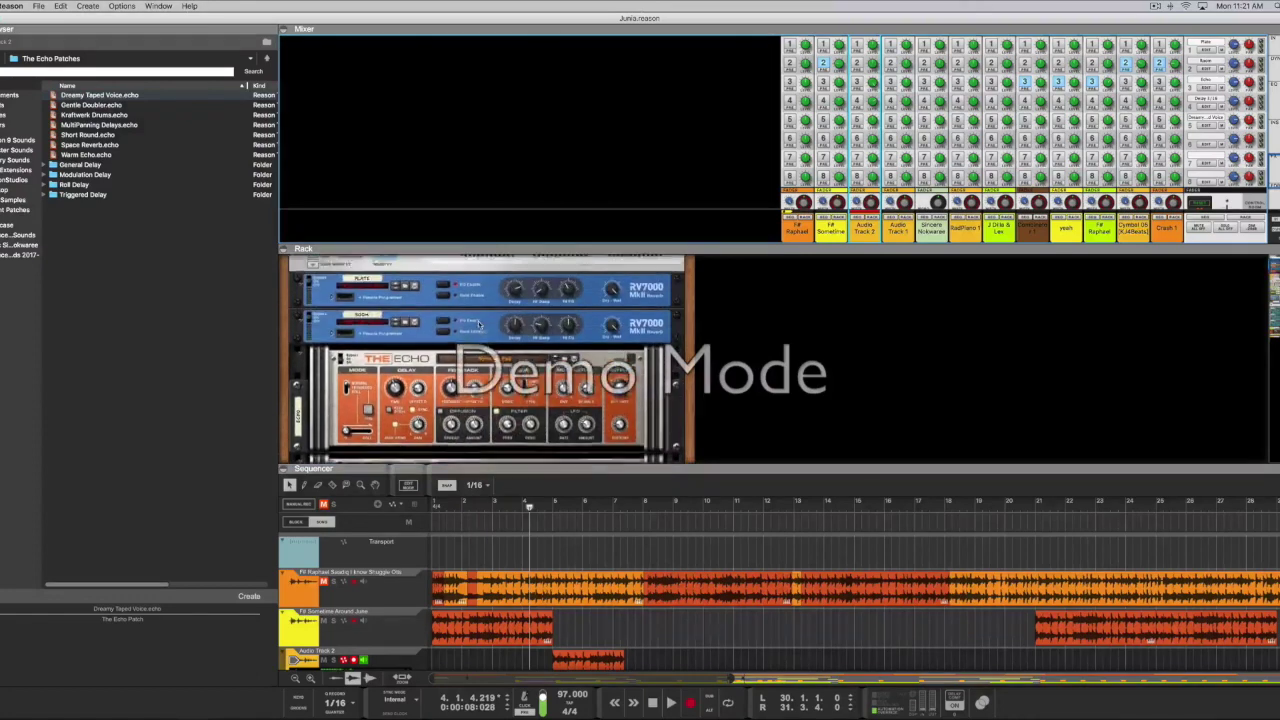
scroll(479, 323, "up", 3)
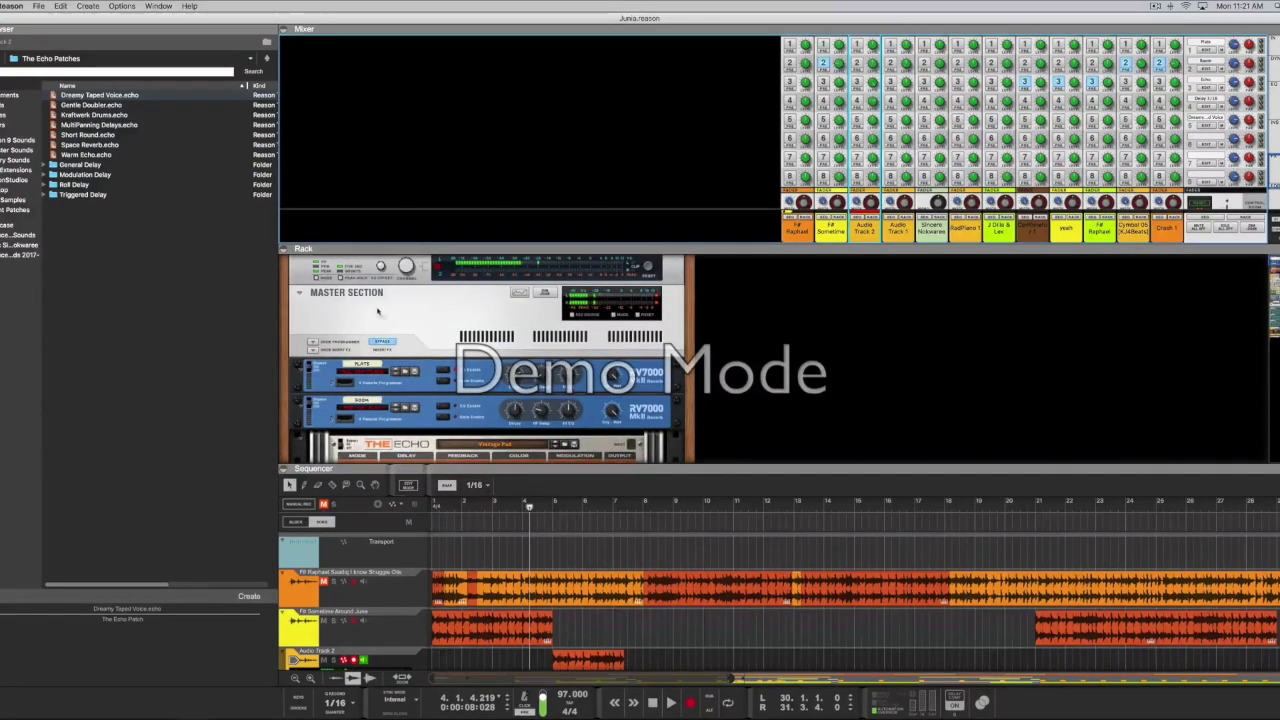
scroll(384, 313, "down", 2)
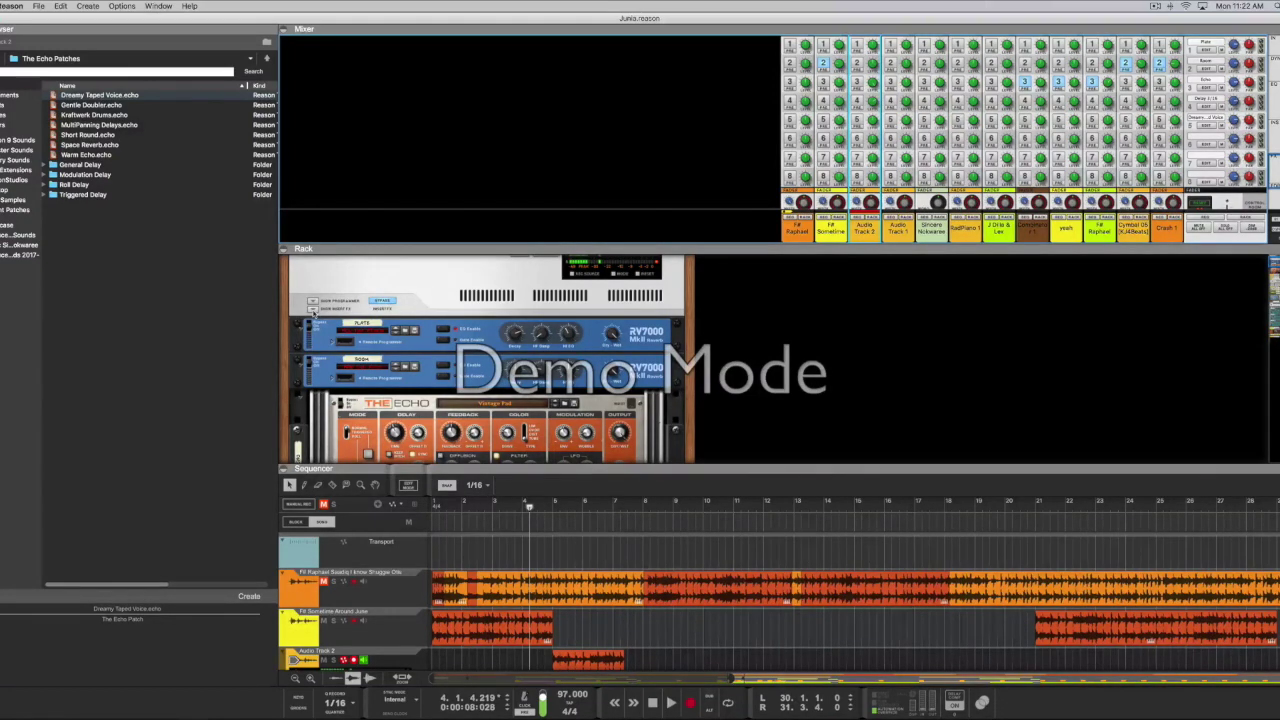
Step: Show the Master Section's insert effects, hide them again and look over the send effects below
left_click(312, 309)
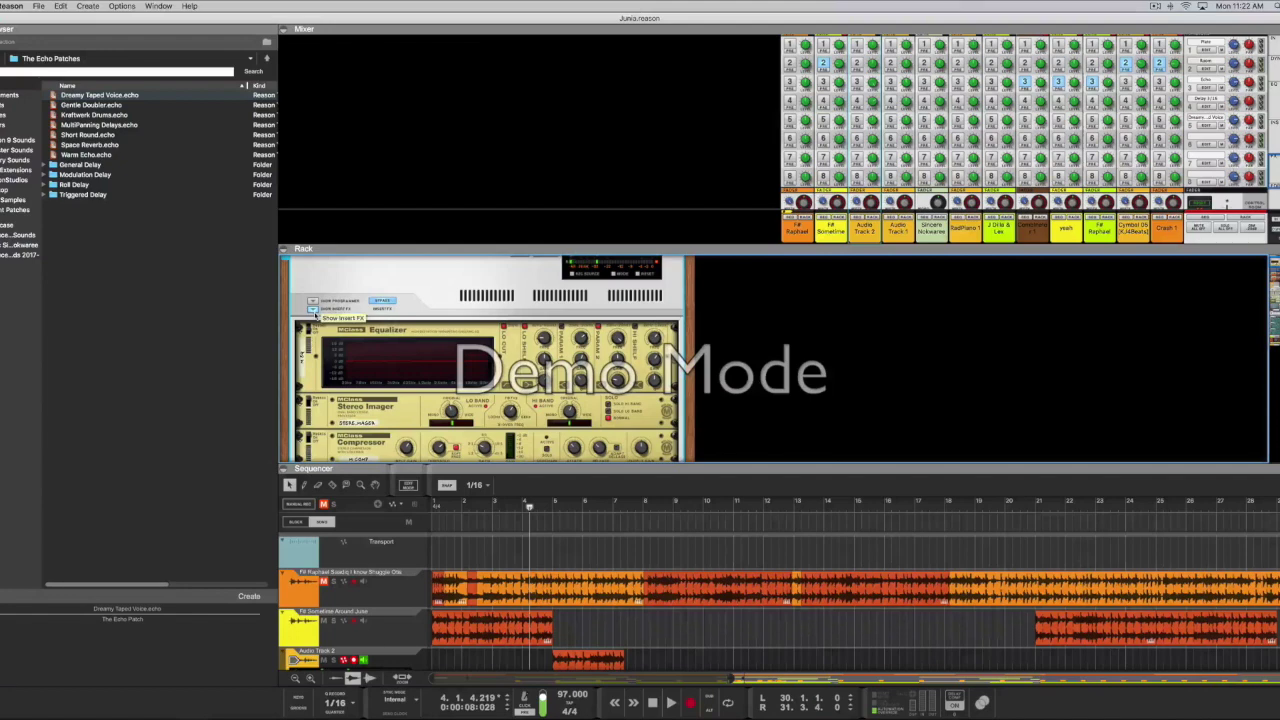
left_click(312, 310)
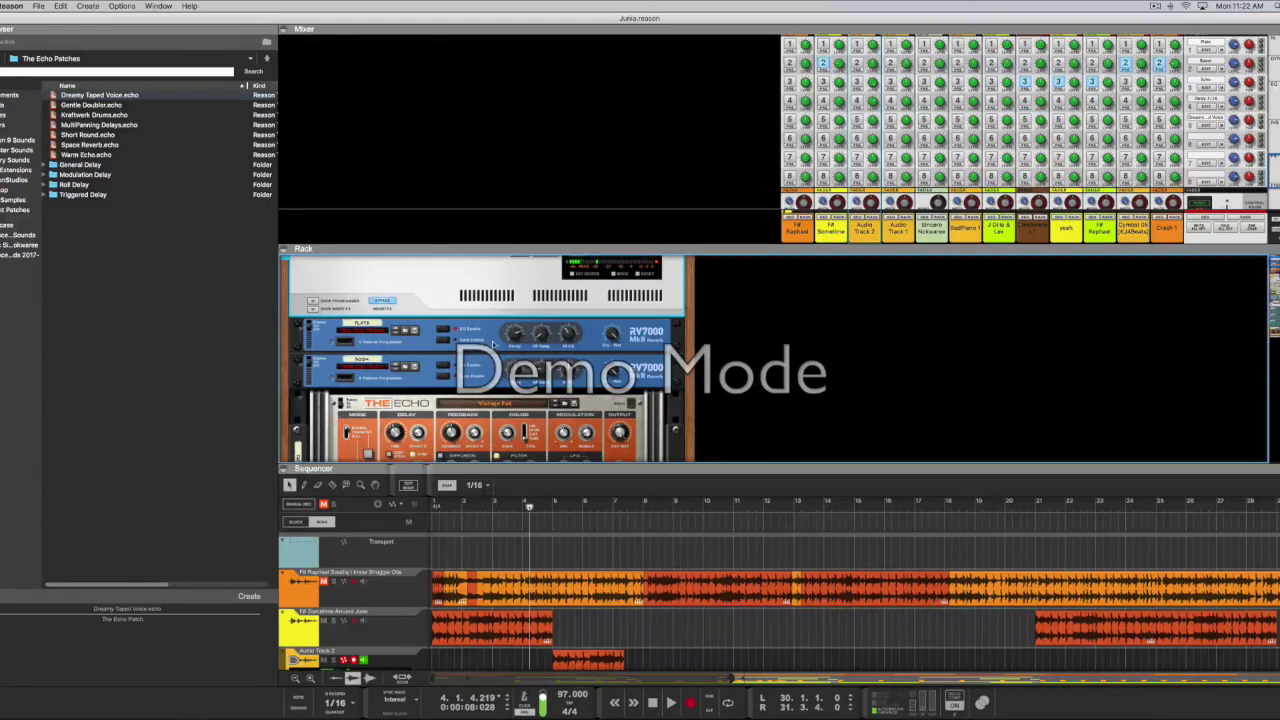
scroll(480, 380, "down", 10)
scroll(470, 415, "down", 2)
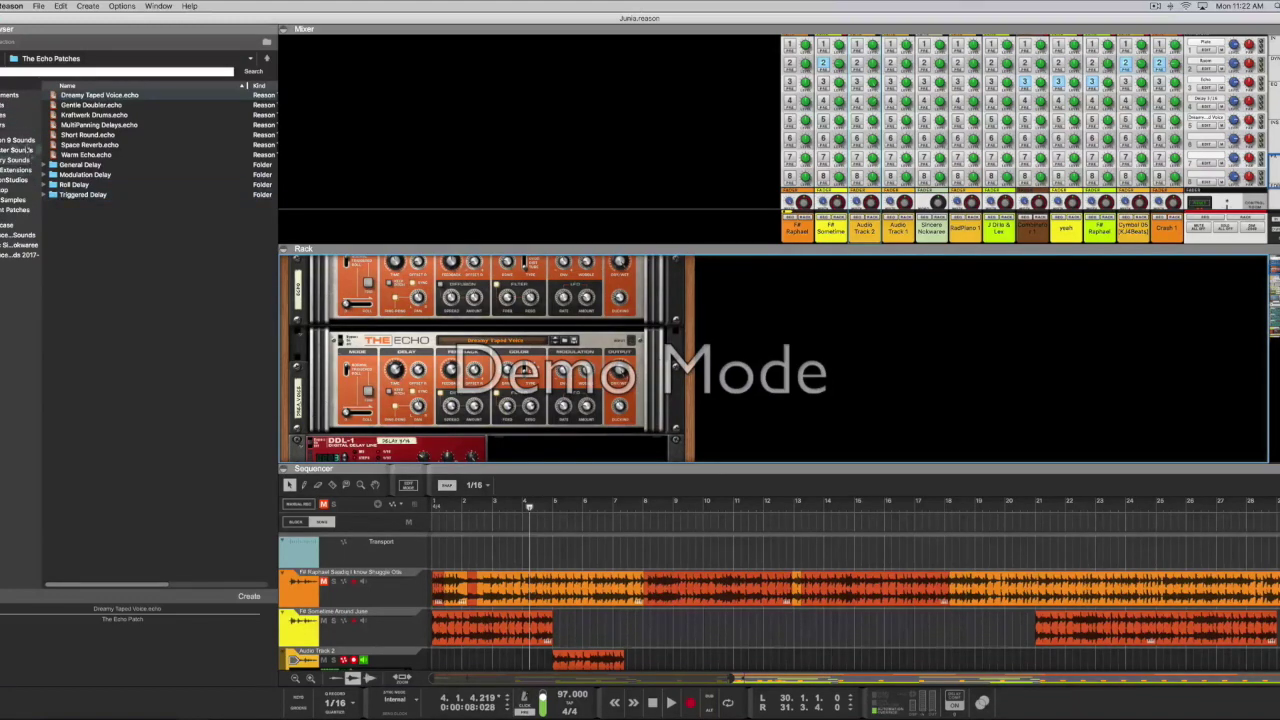
Step: Find Softube Bass Amp among the effect devices and add it to the rack below the DDL-1 as a send effect
left_click(7, 97)
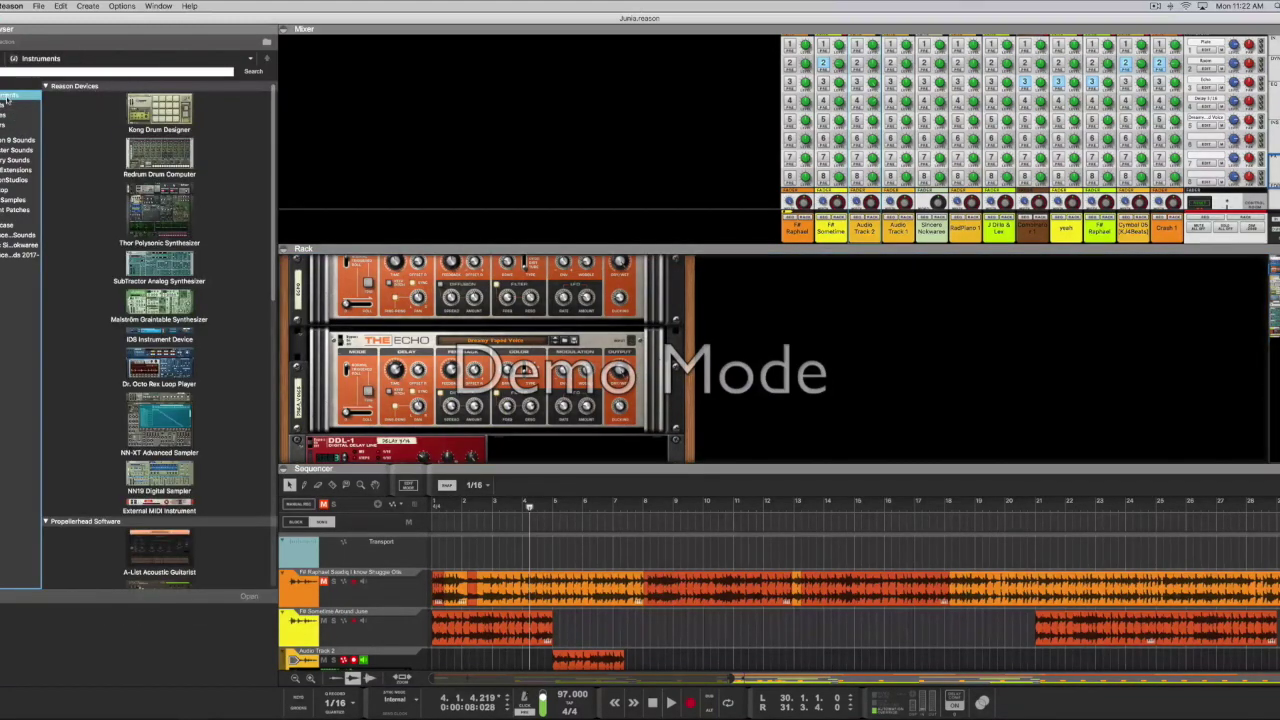
left_click(8, 106)
left_click(200, 245)
left_click(232, 345)
scroll(232, 345, "down", 1)
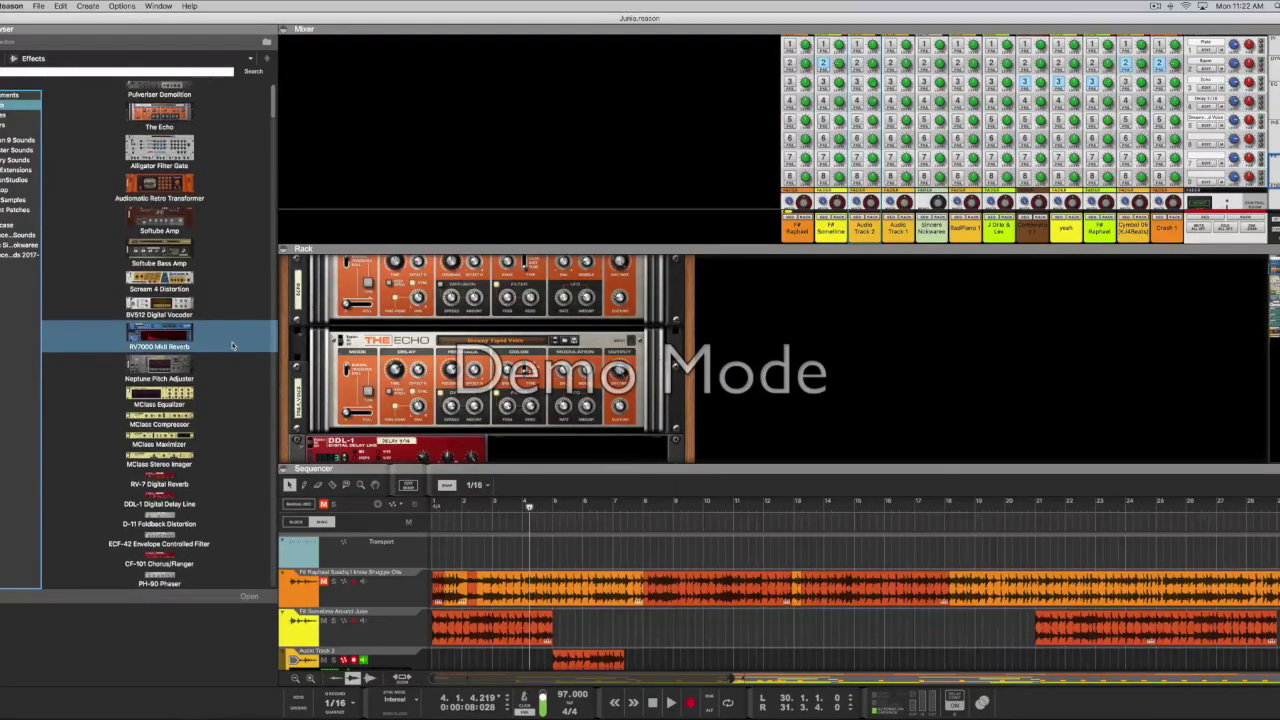
key("Up")
key("Up")
key("Up")
key("Up")
key("Down")
left_click_drag(159, 250, 520, 430)
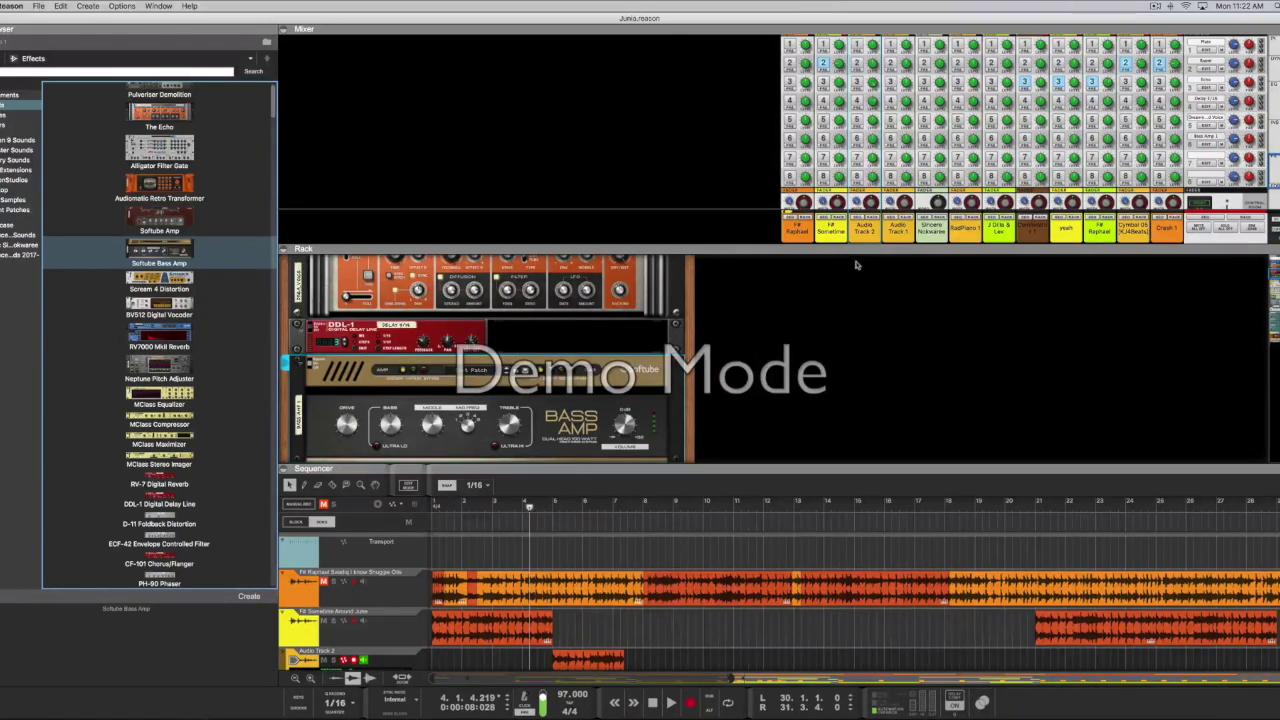
Step: Enlarge the mixer and examine the channel sends and the FX returns, including the Bass Amp
left_click_drag(863, 323, 889, 508)
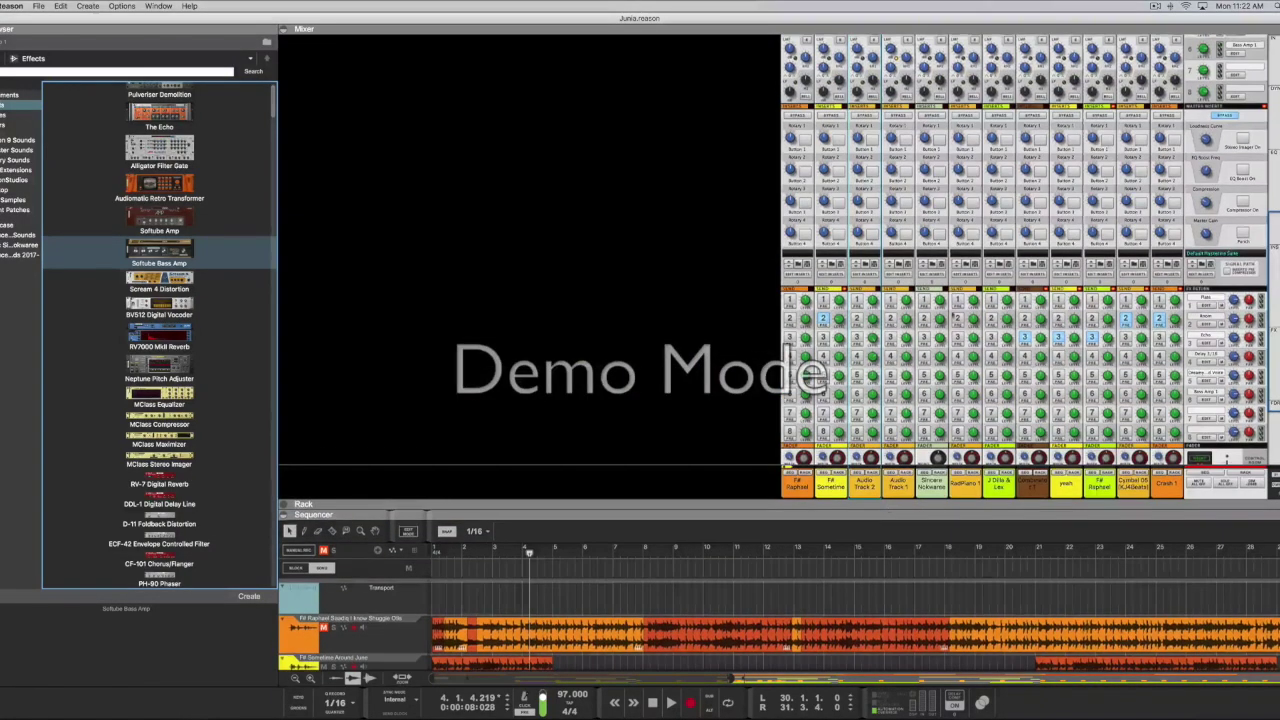
mouse_move(829, 23)
left_mouse_down()
mouse_move(721, 22)
mouse_move(840, 24)
left_mouse_up()
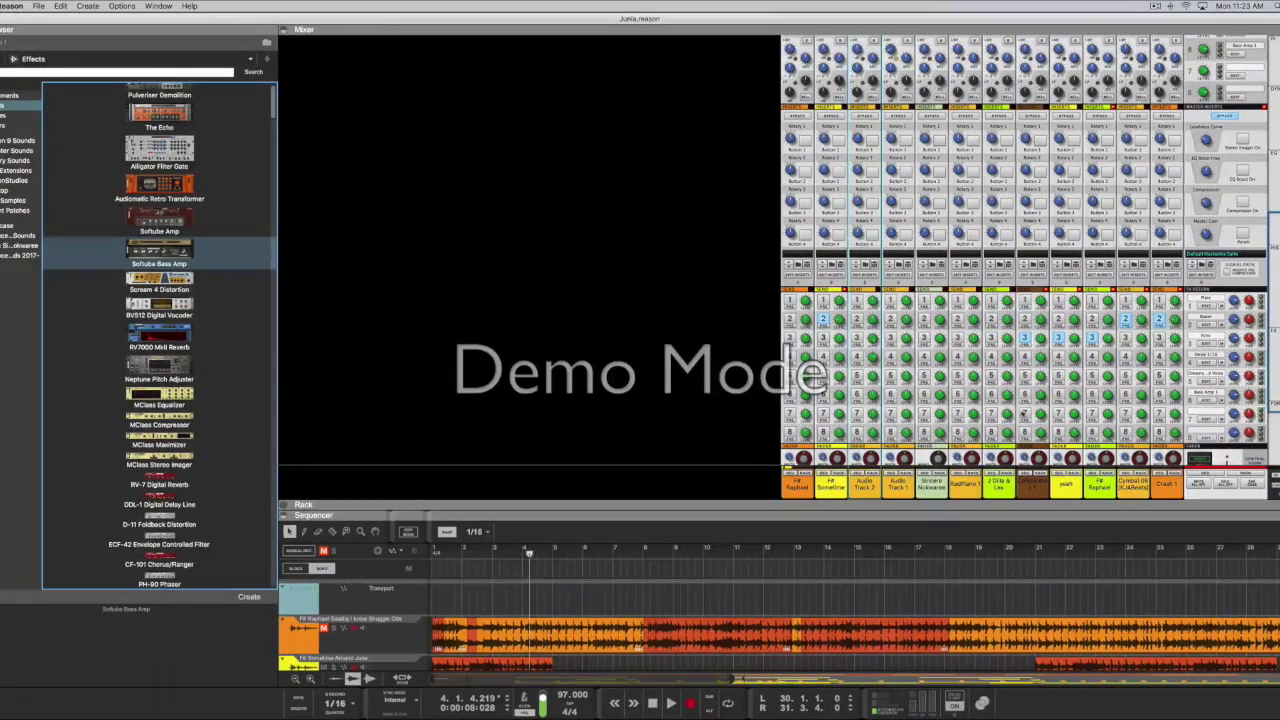
scroll(1030, 250, "down", 4)
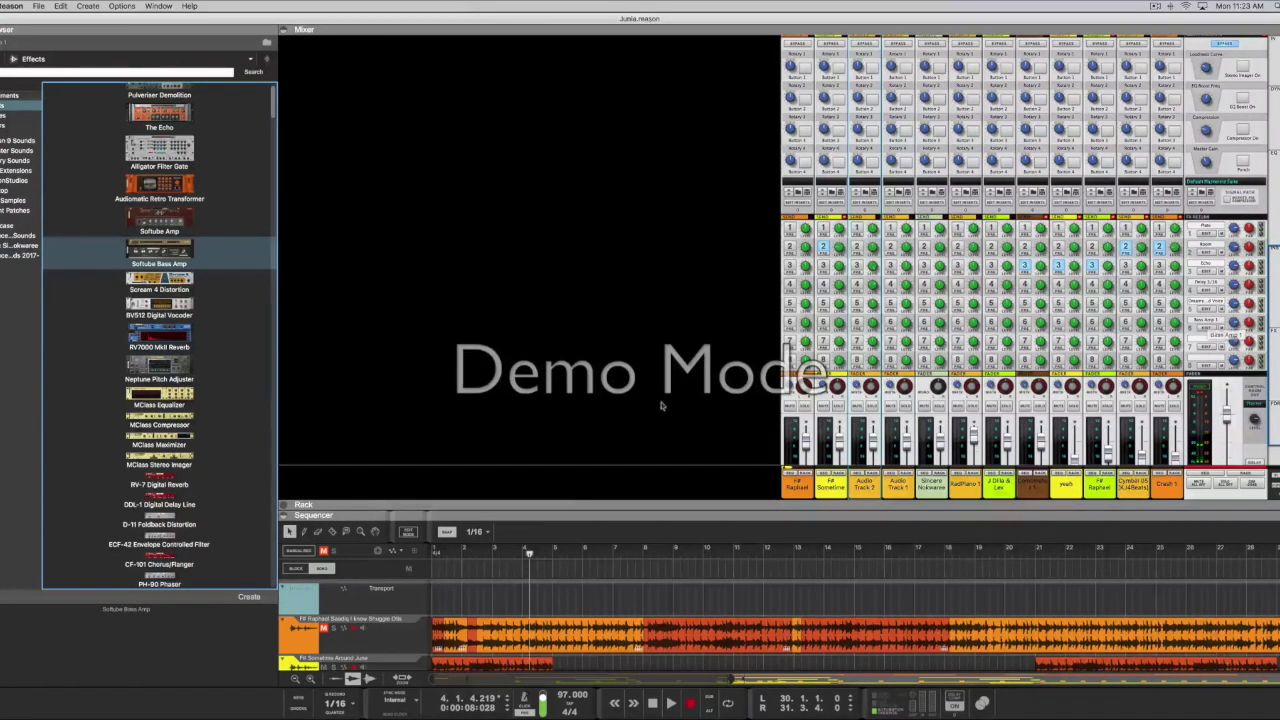
Step: Shrink the mixer and rack to enlarge the sequencer, and add an FX4 Pre Fader On/Off automation lane to Audio Track 2
left_click_drag(553, 505, 557, 276)
left_click_drag(610, 513, 610, 285)
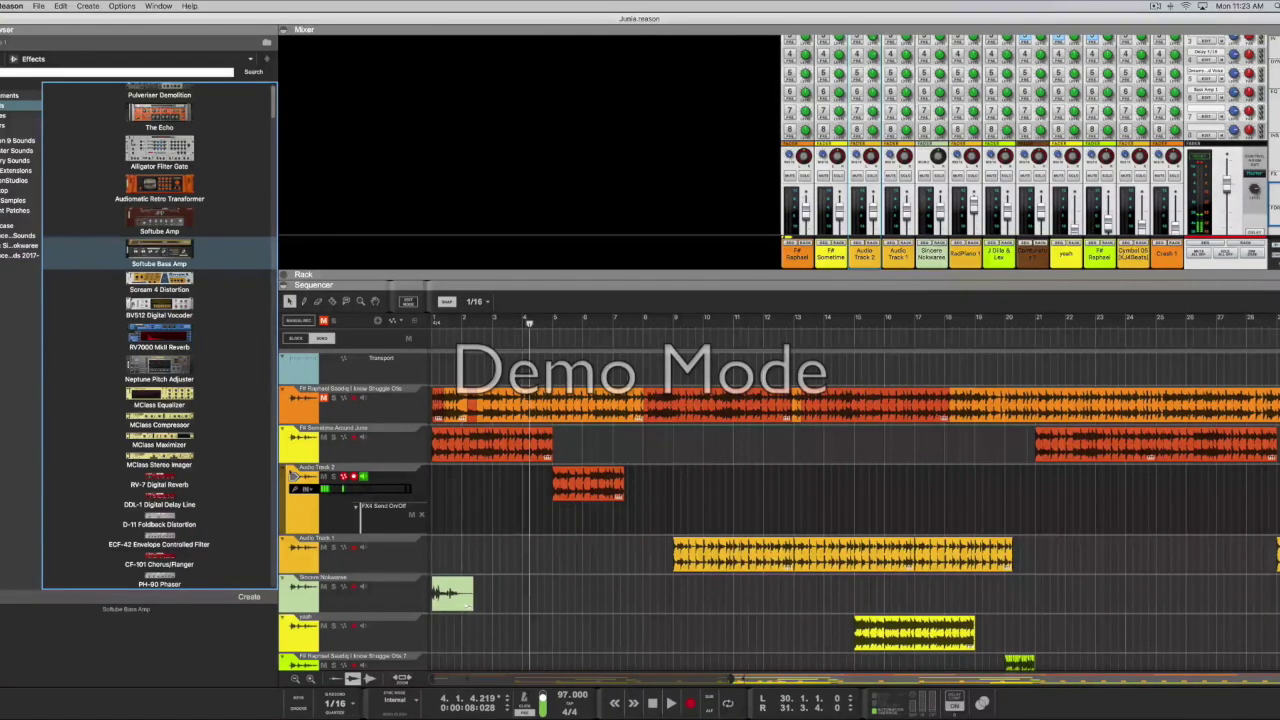
left_click(402, 321)
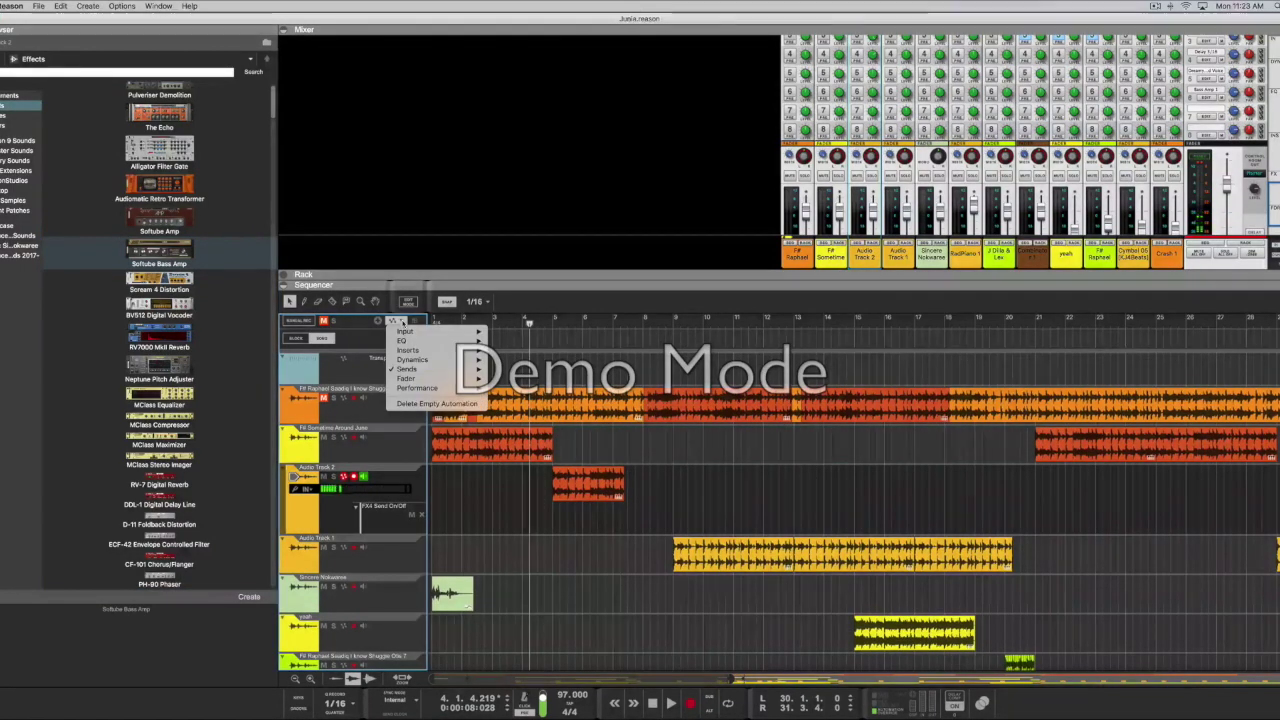
mouse_move(407, 370)
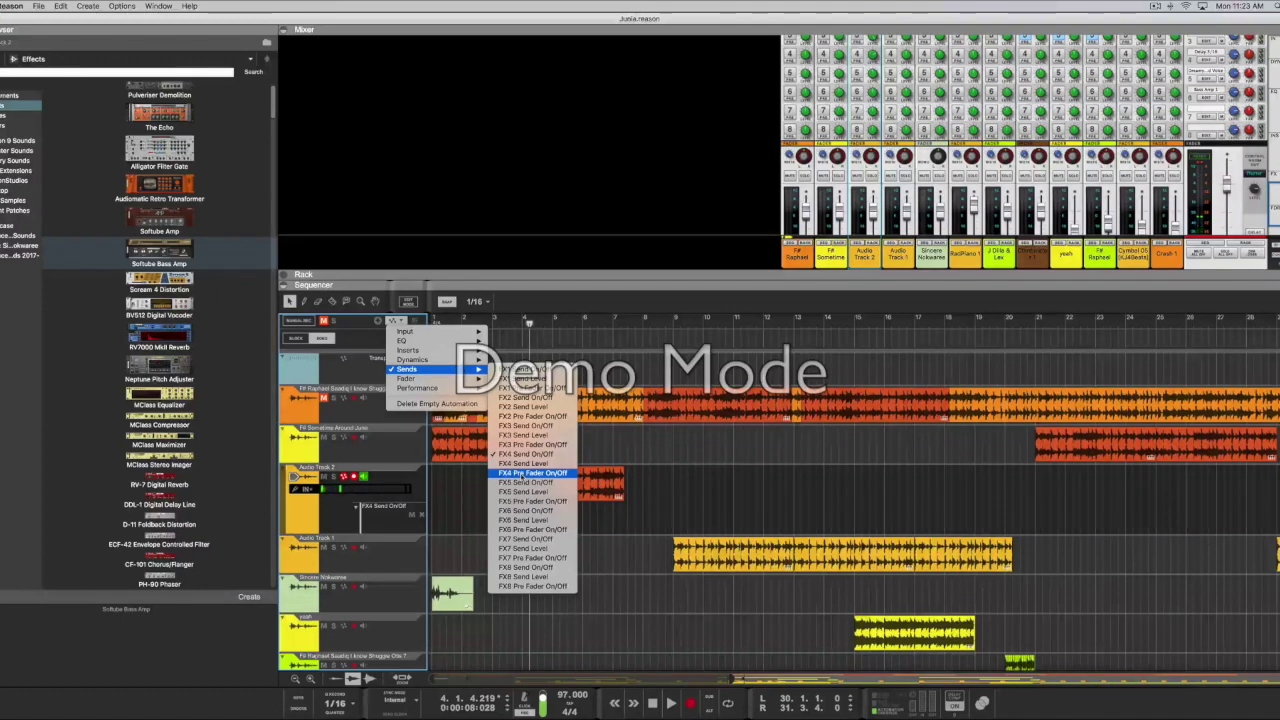
left_click(530, 473)
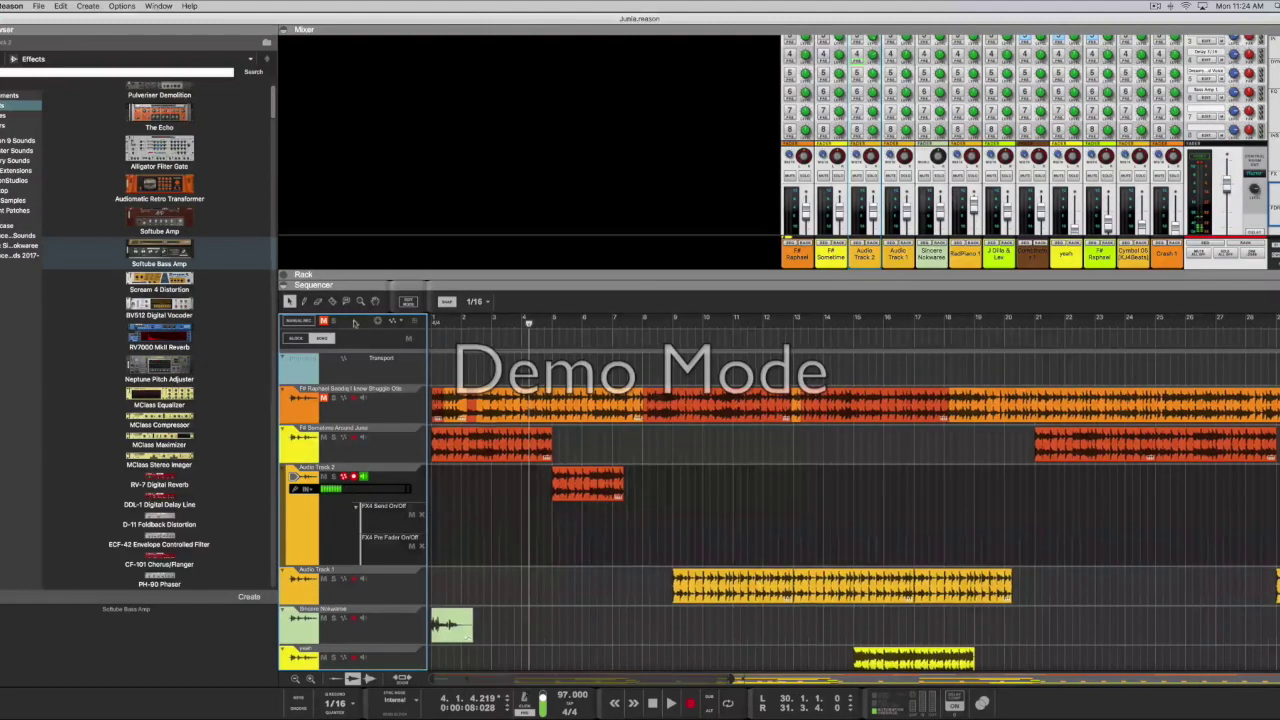
Step: Draw an automation clip at bar 6 in Audio Track 2's FX4 Send On/Off lane and extend its length to 1.1.3.0
left_click(304, 303)
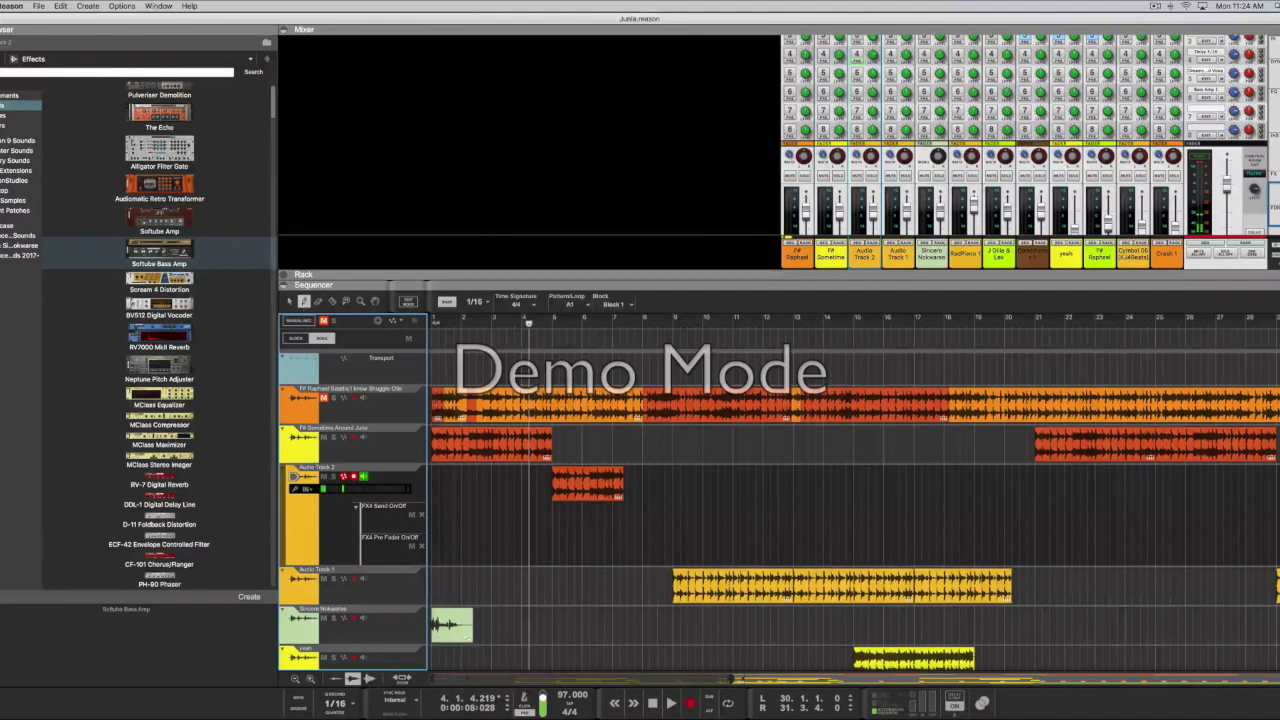
left_click(585, 512)
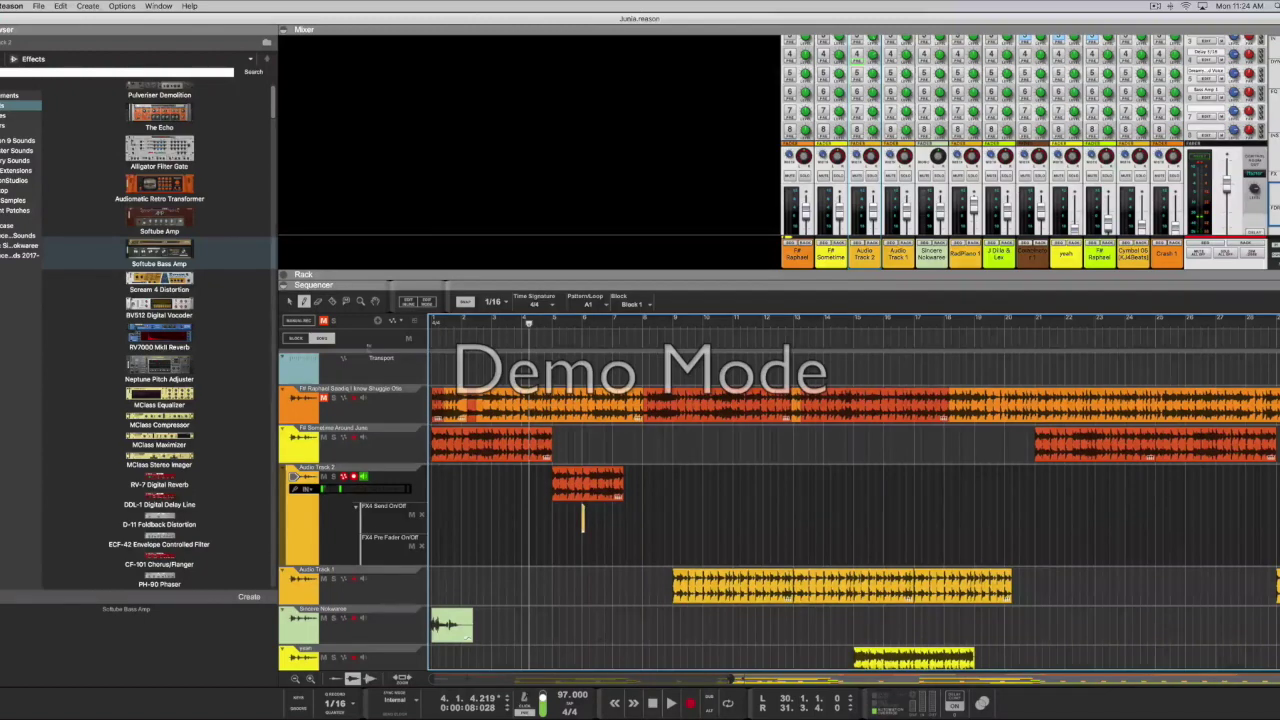
left_click(582, 518)
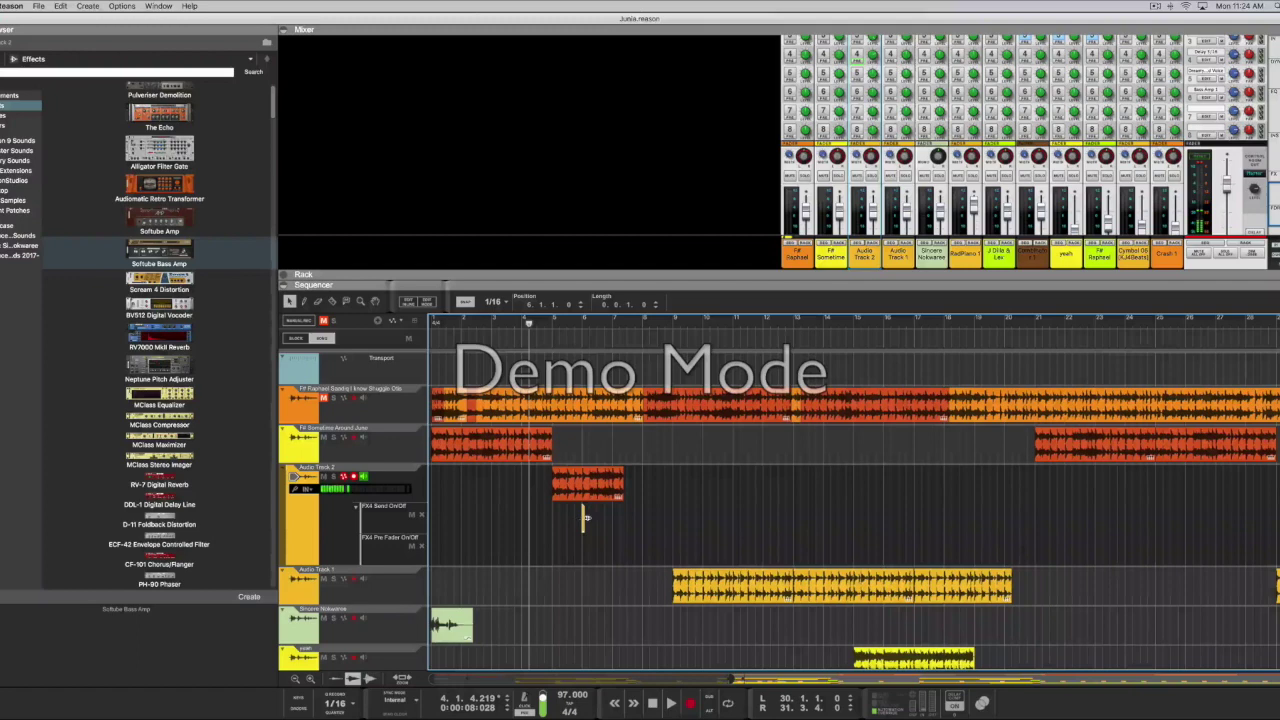
left_click_drag(583, 517, 626, 520)
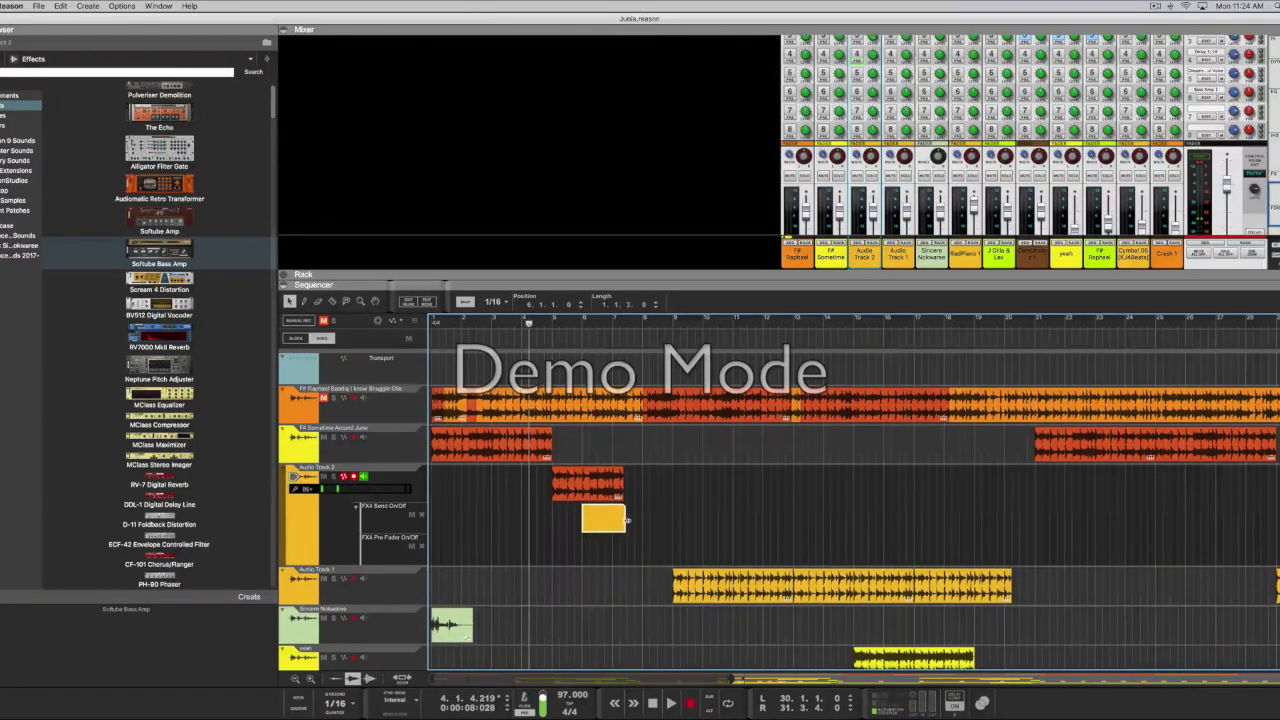
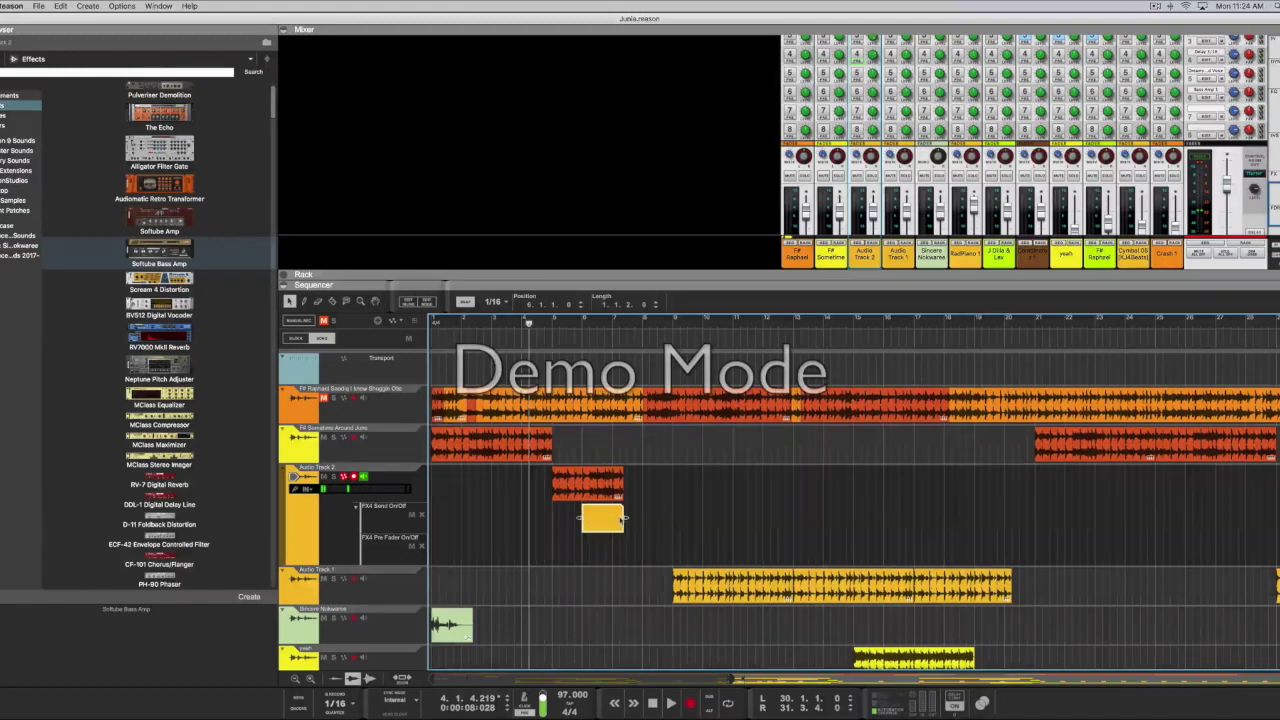
Step: Extend the FX4 Send On/Off automation clip on Audio Track 2 to a length of 3.0.0.0 and open it for editing
left_click_drag(626, 516, 675, 517)
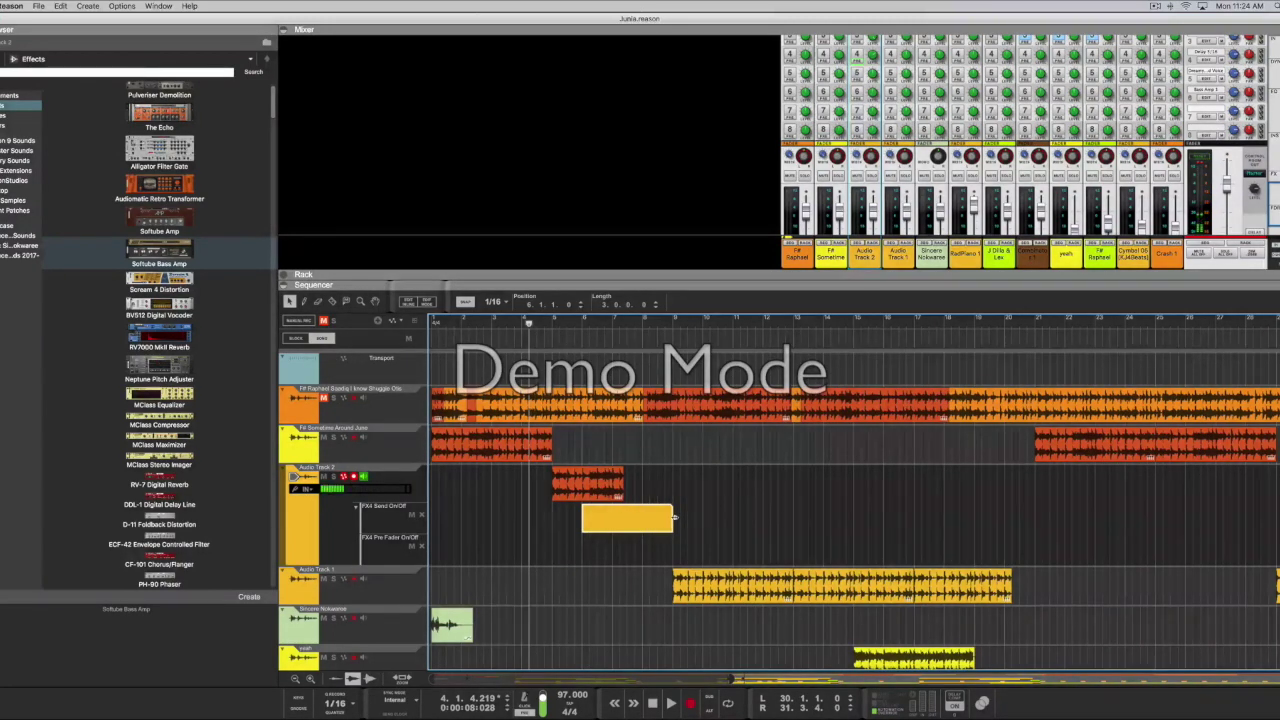
left_click(586, 550)
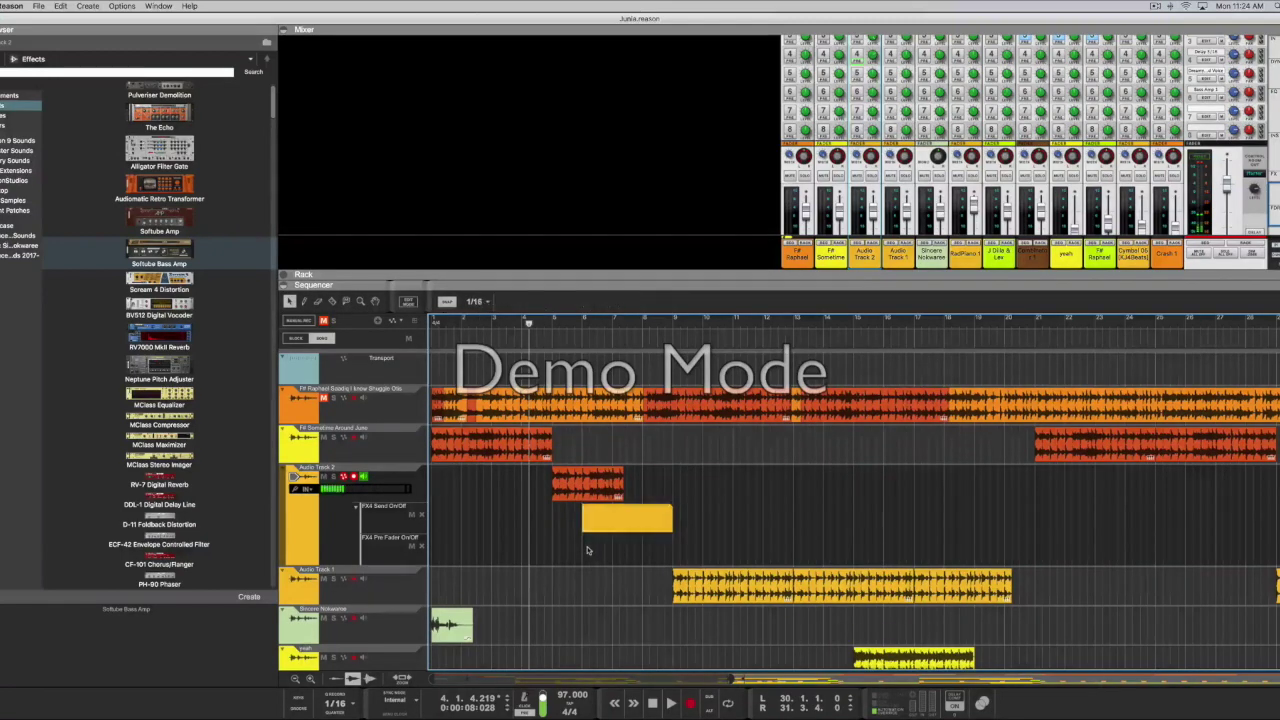
left_click(601, 527)
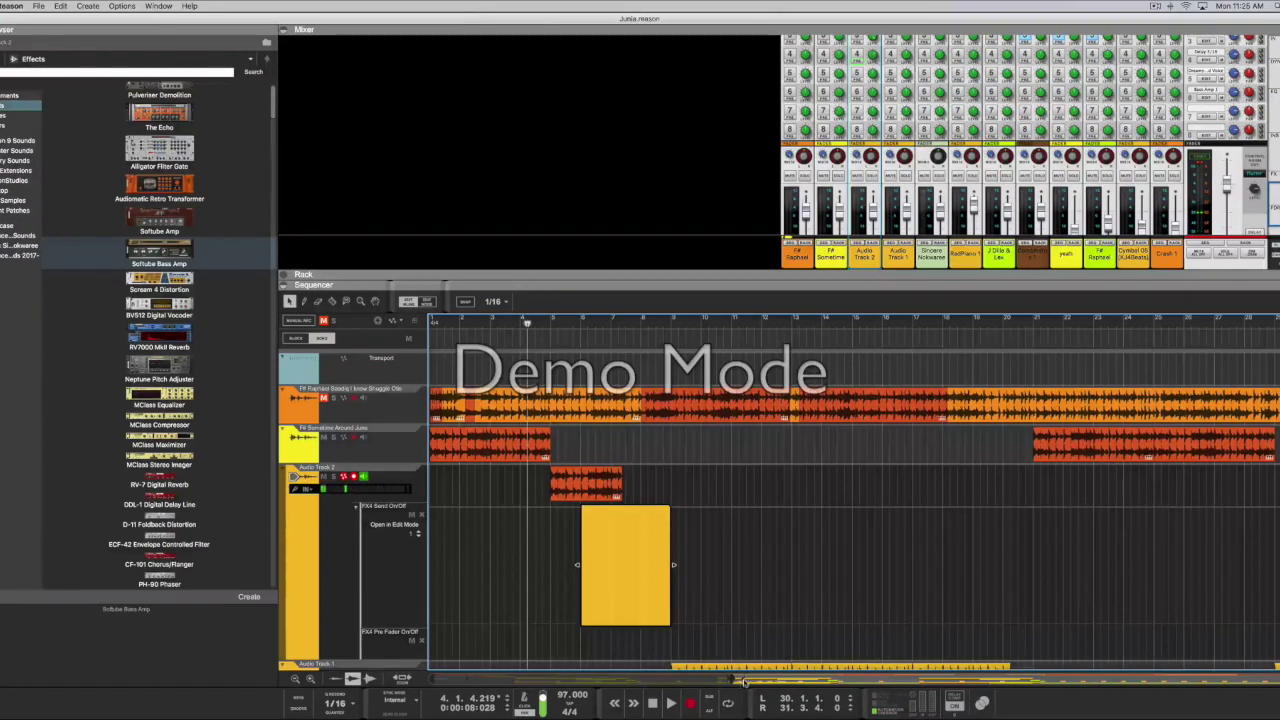
left_click_drag(732, 679, 497, 684)
scroll(1078, 565, "left", 5)
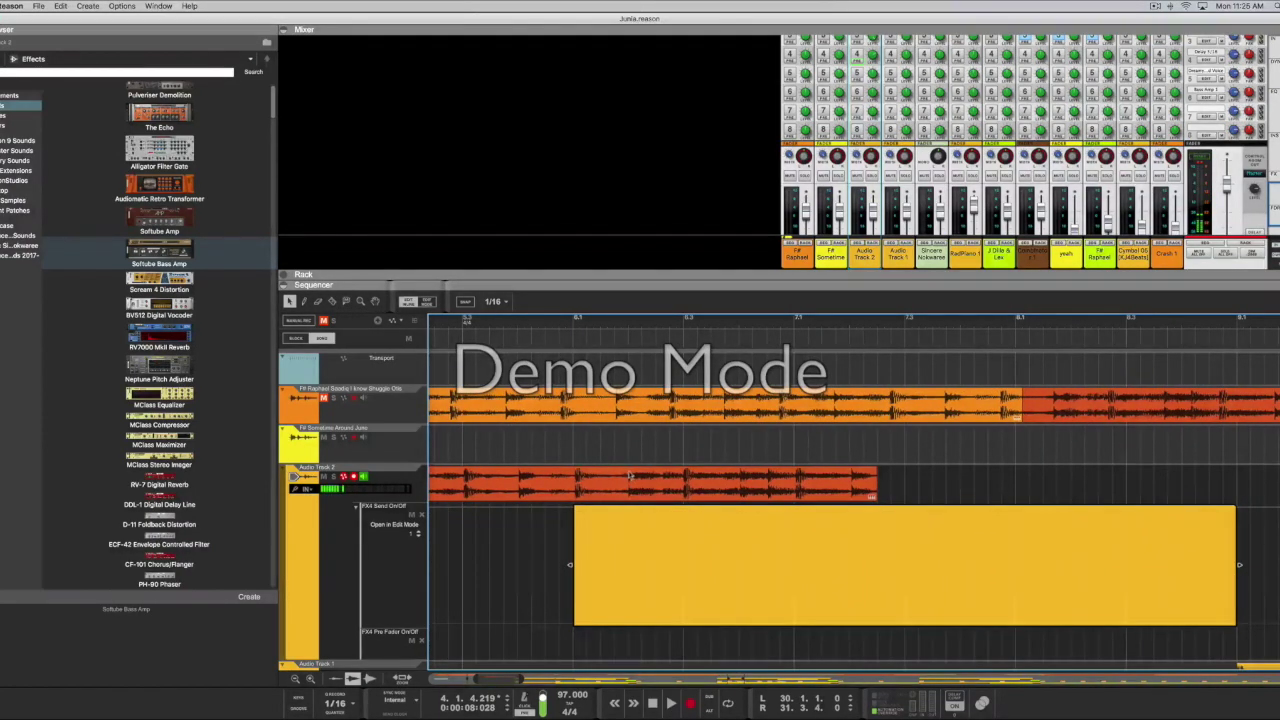
scroll(629, 476, "left", 3)
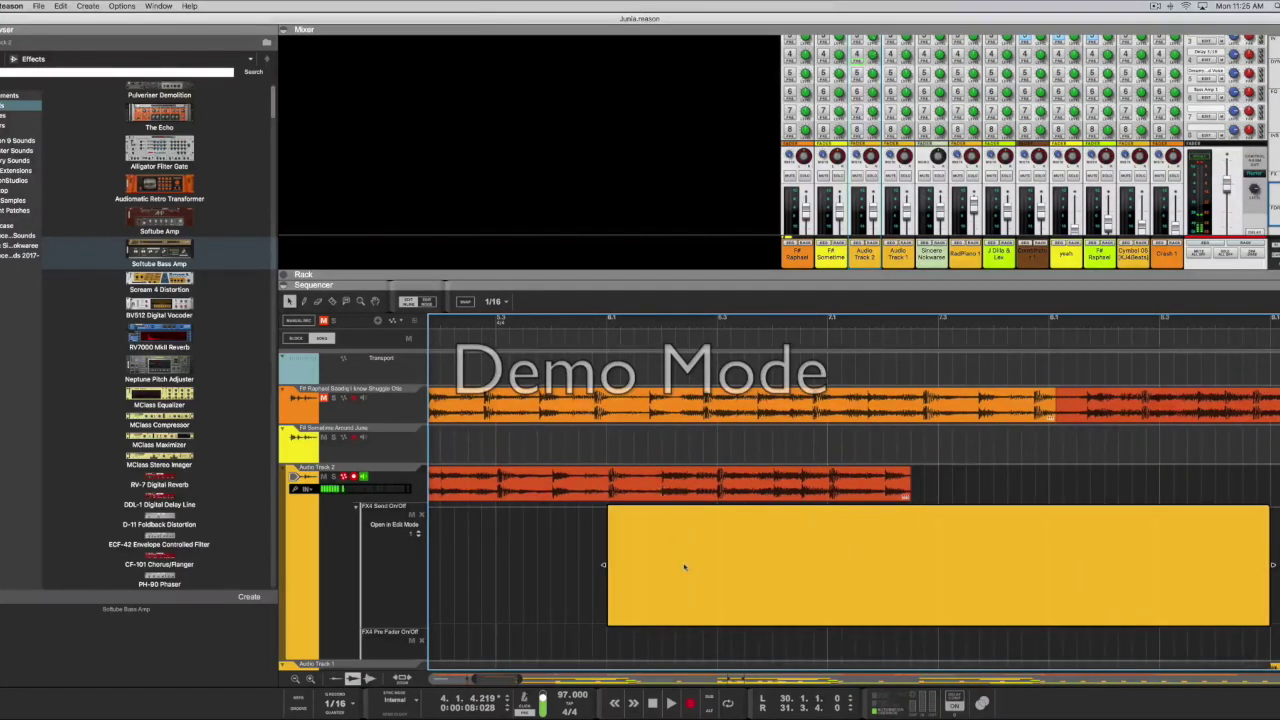
left_click_drag(474, 680, 458, 679)
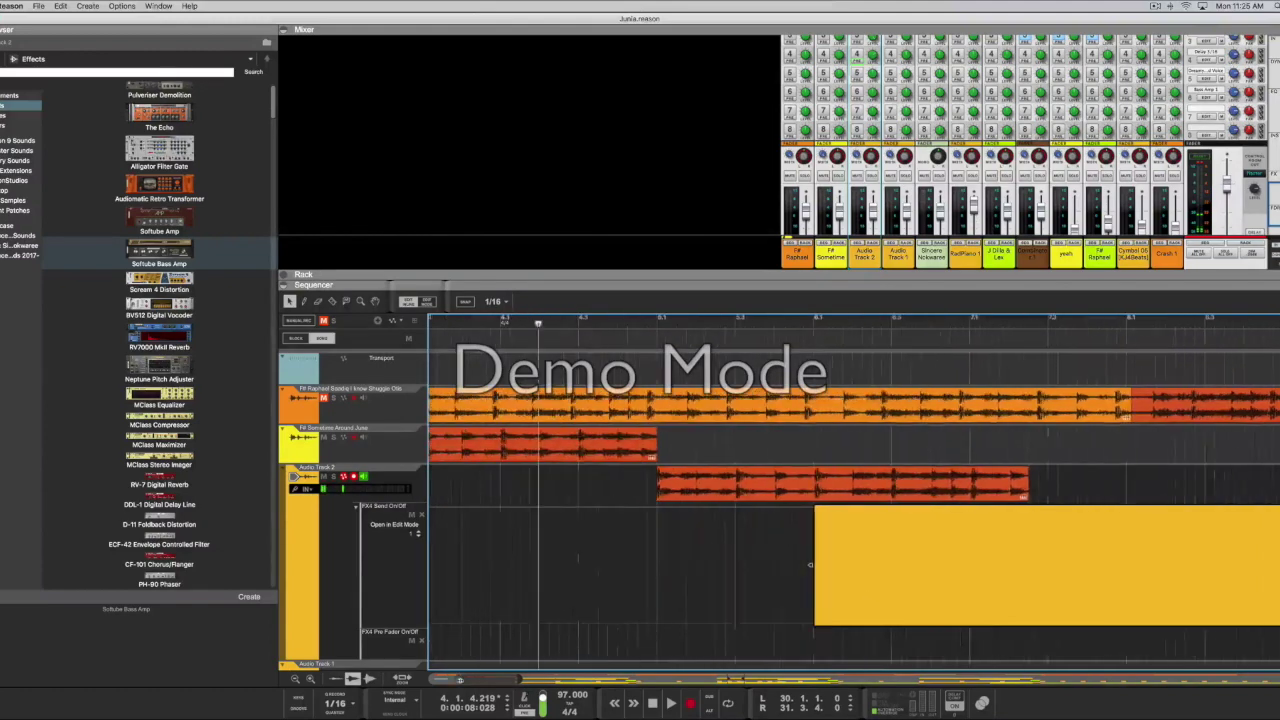
Step: Play the song from just before bar 5 to check Audio Track 2's FX4 send automation
left_click(626, 323)
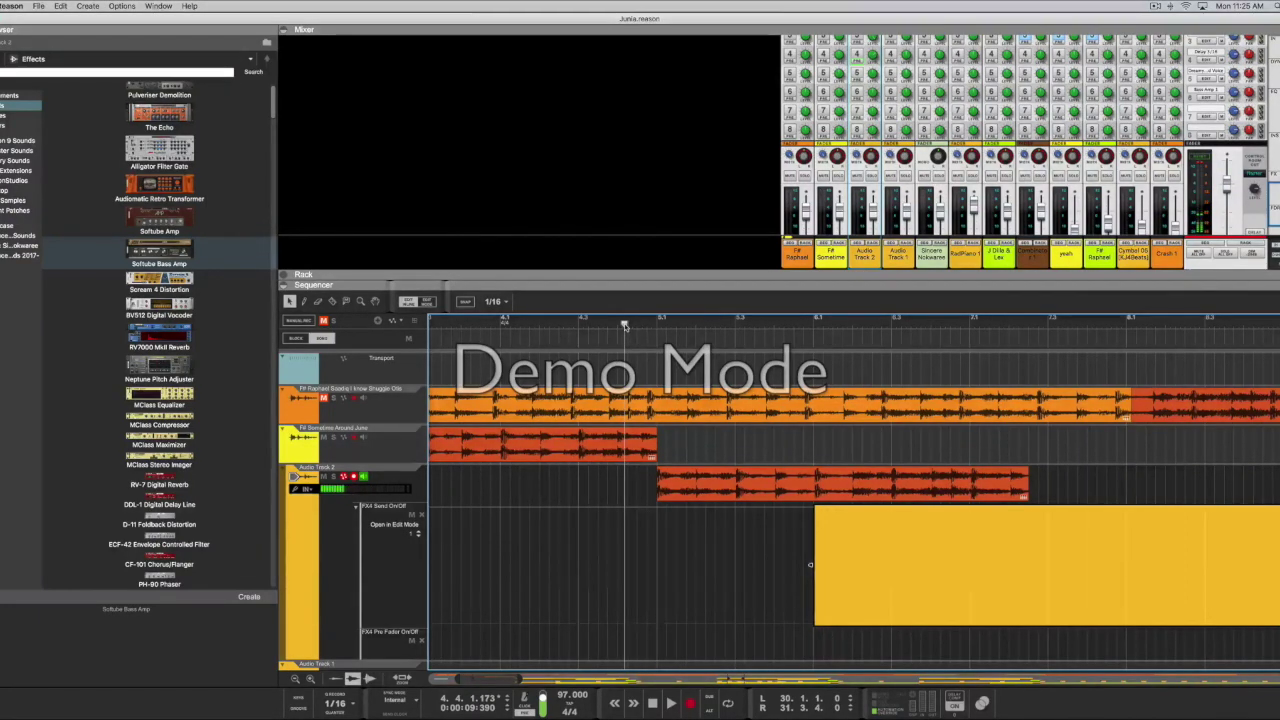
key("space")
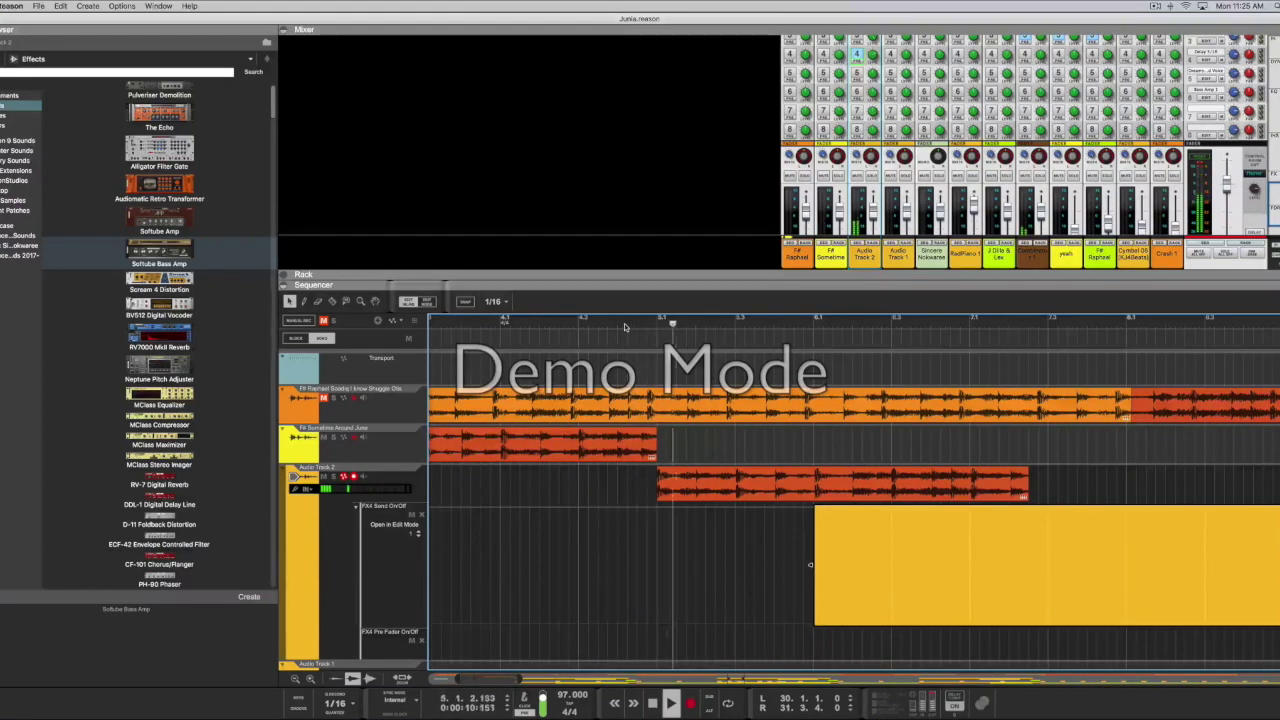
key("space")
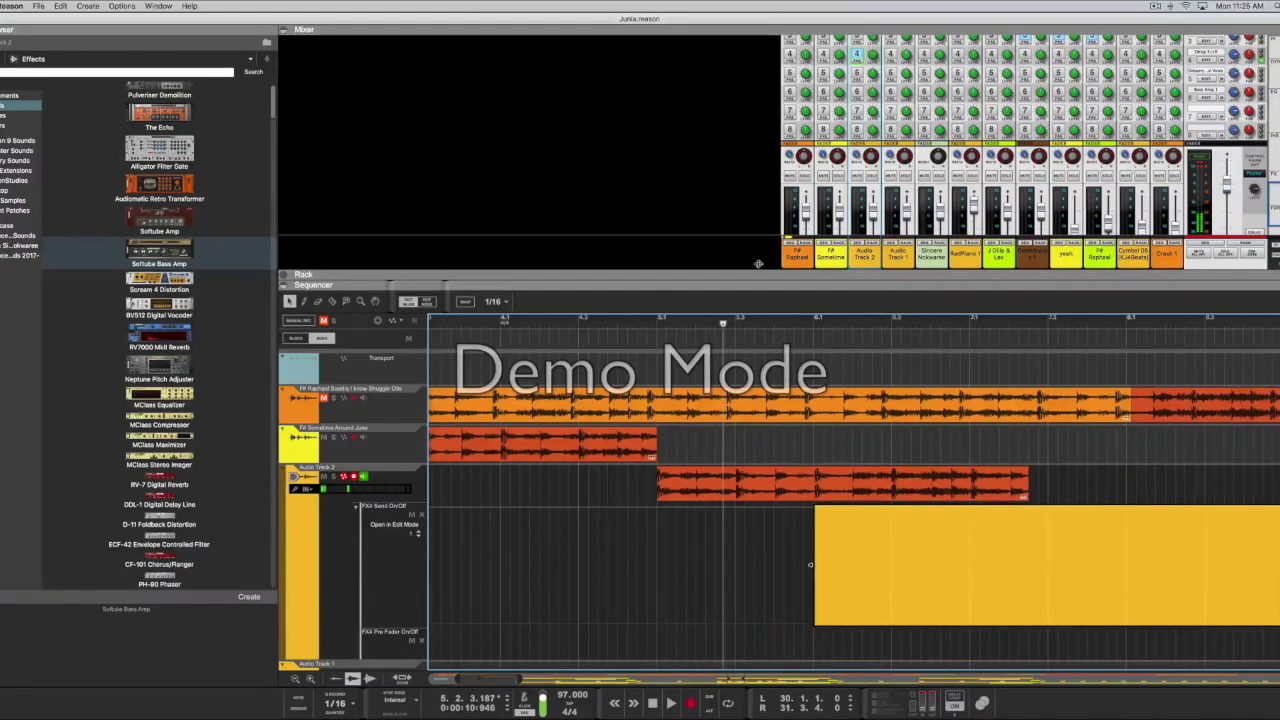
Step: Try switching off Audio Track 2's FX4 send in the mixer and return the song position to the start of bar 5
scroll(857, 88, "up", 2)
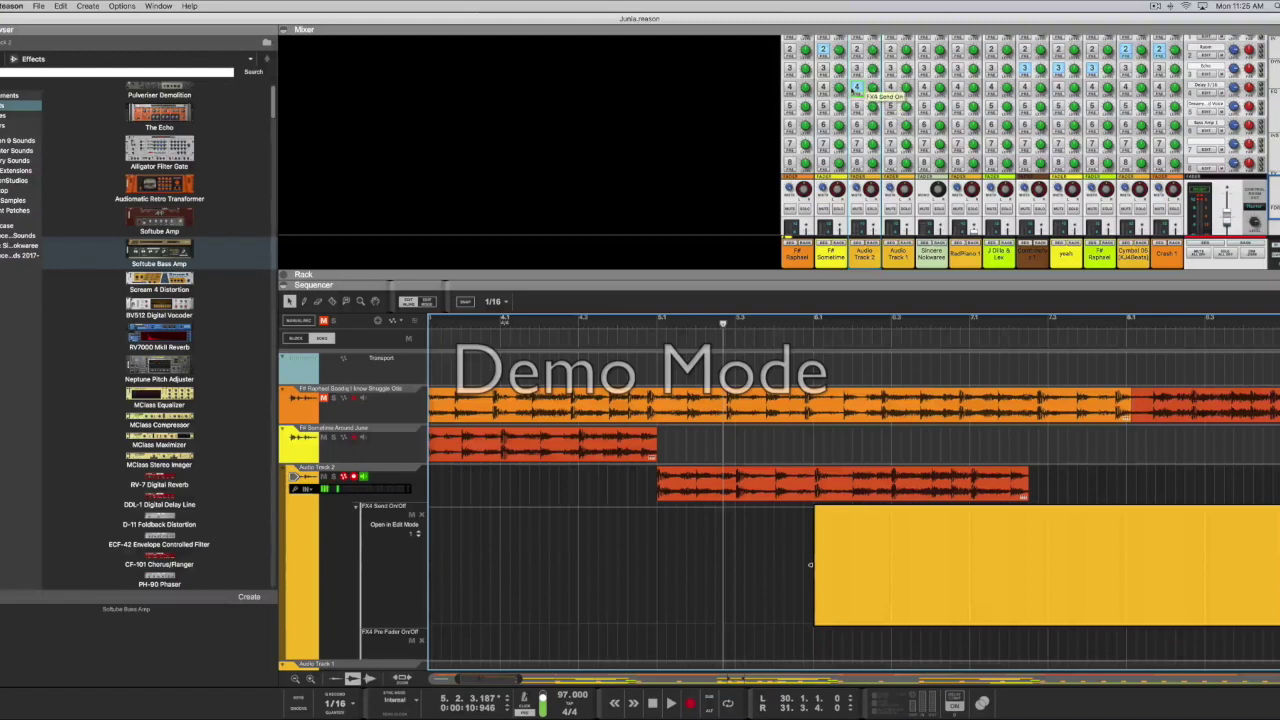
left_click(857, 88)
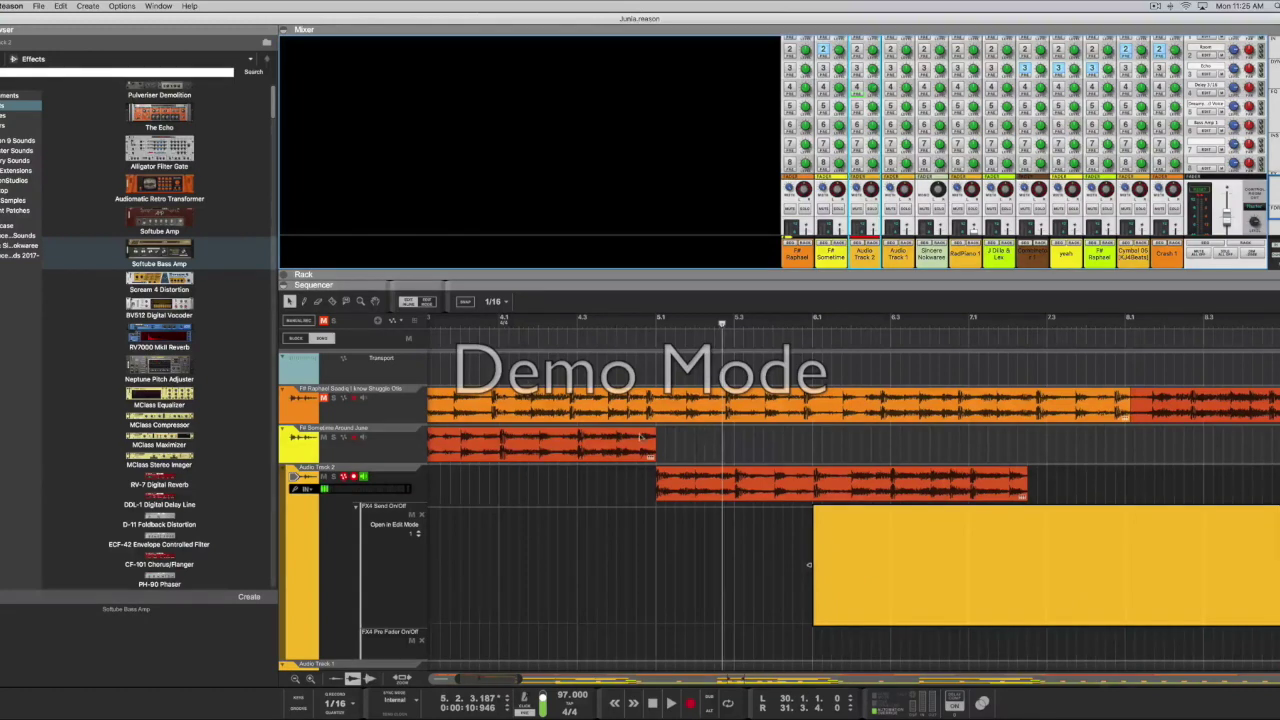
scroll(640, 437, "left", 1)
left_click(634, 323)
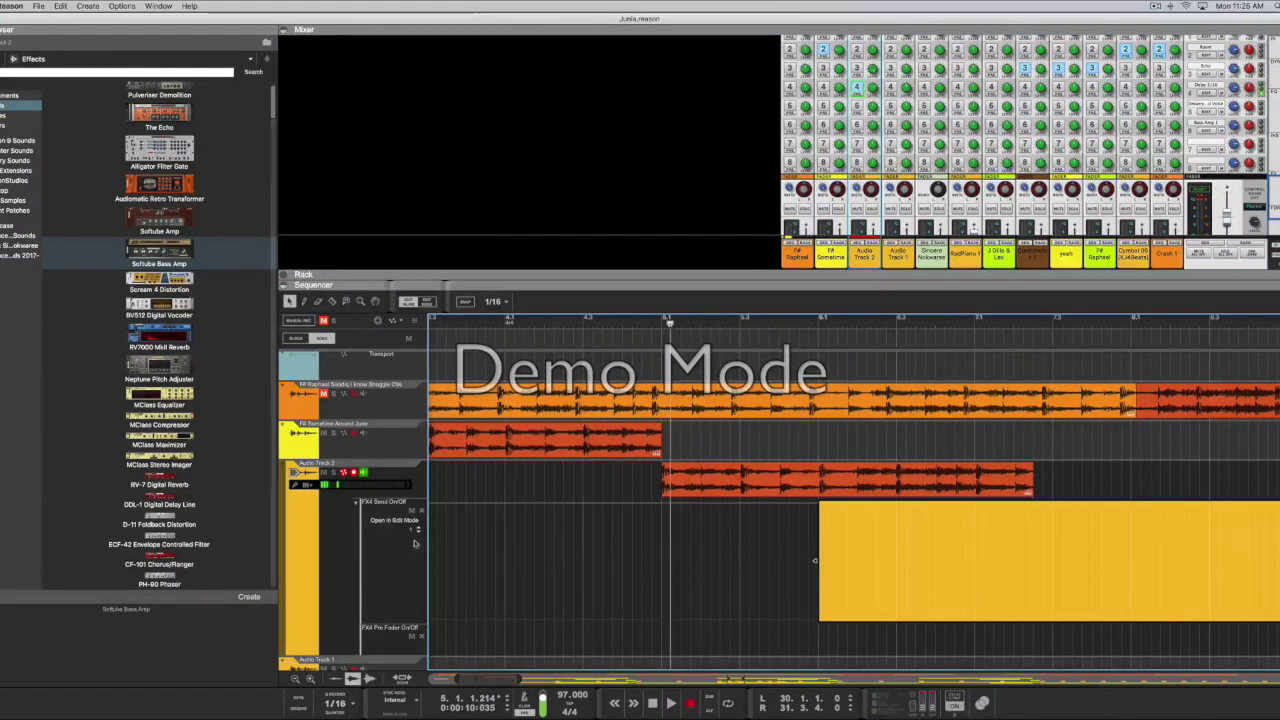
Step: Delete the FX4 Send On/Off and FX4 Pre Fader On/Off lanes from Audio Track 2 and switch off its FX4 send in the mixer
scroll(522, 602, "left", 4)
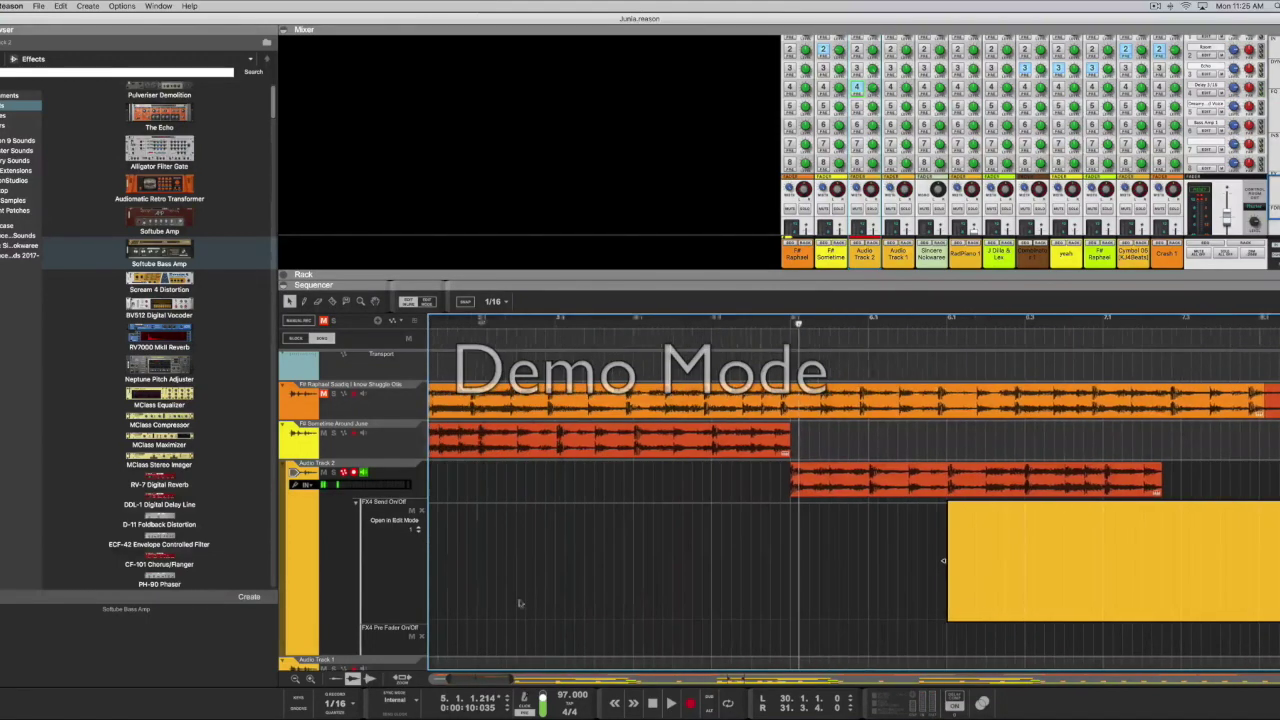
left_click_drag(443, 679, 403, 678)
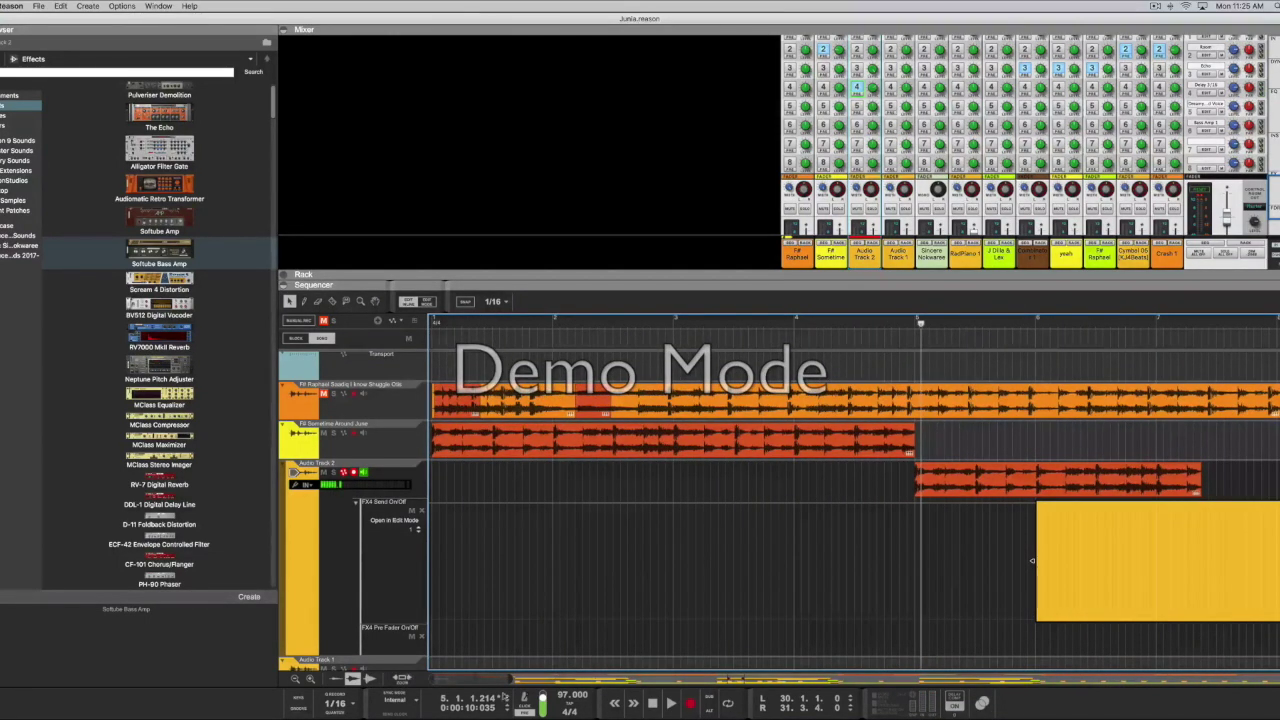
scroll(1032, 560, "down", 3)
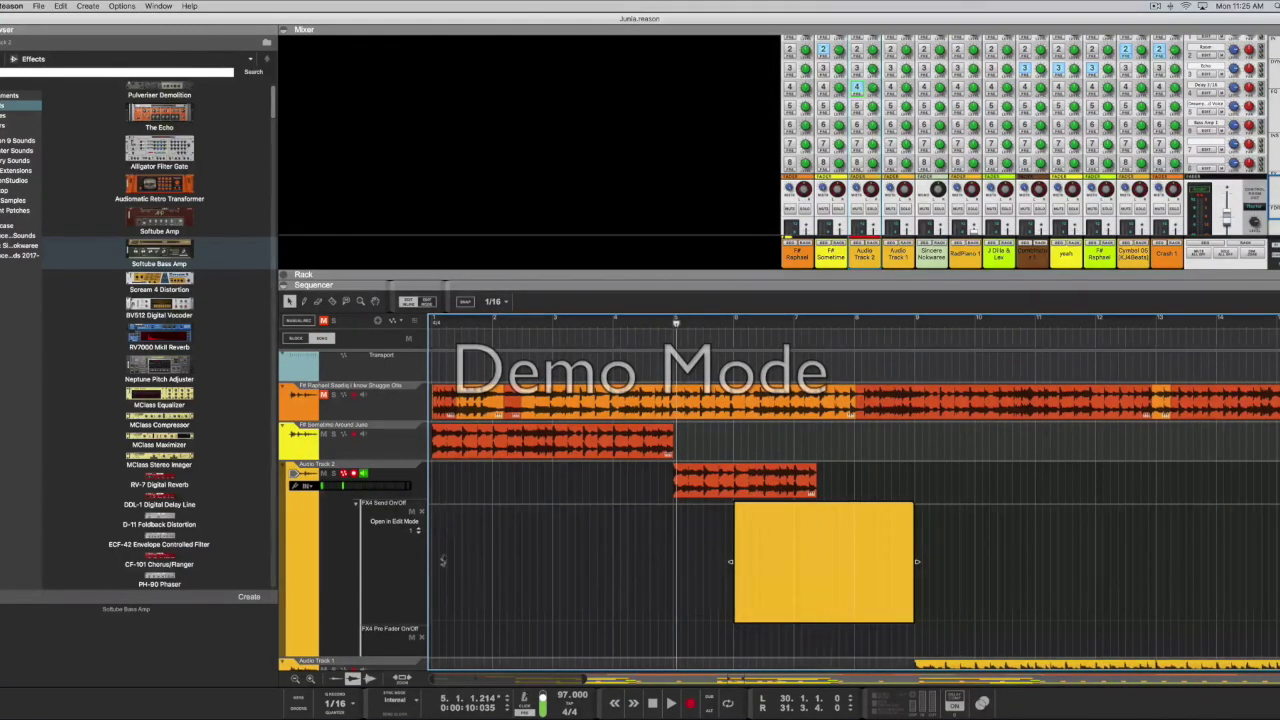
left_click(421, 513)
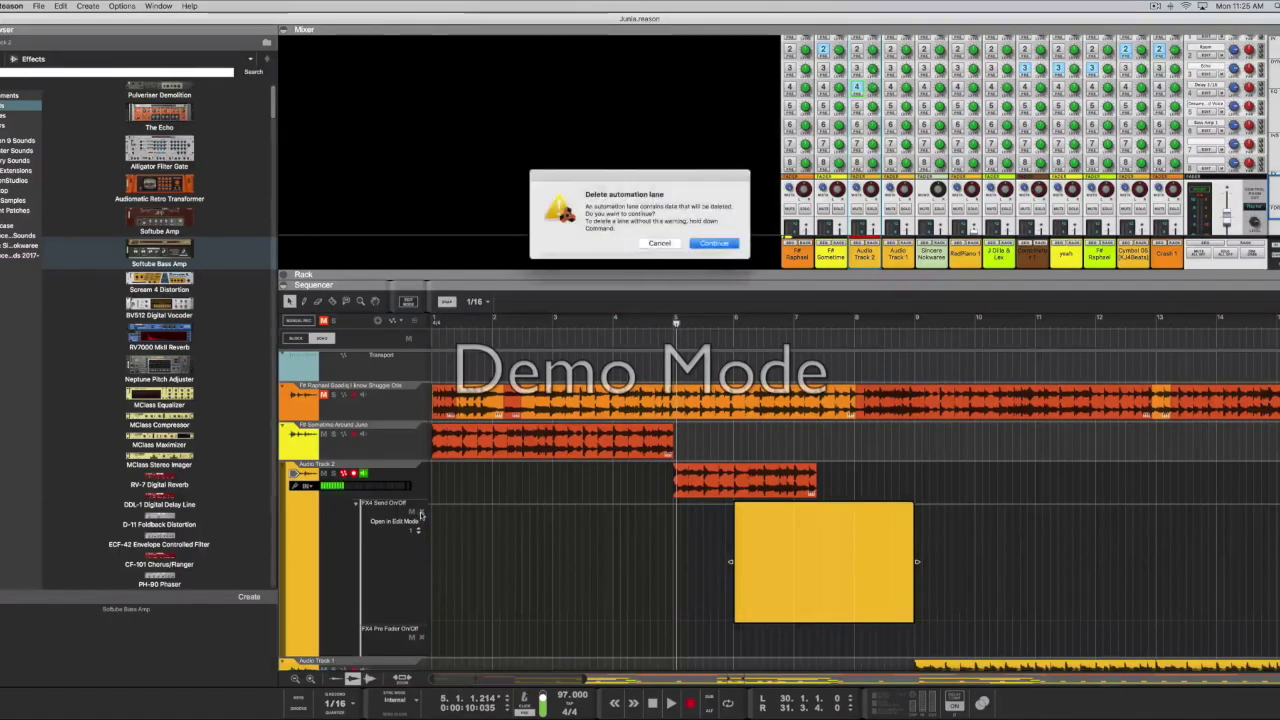
left_click(716, 244)
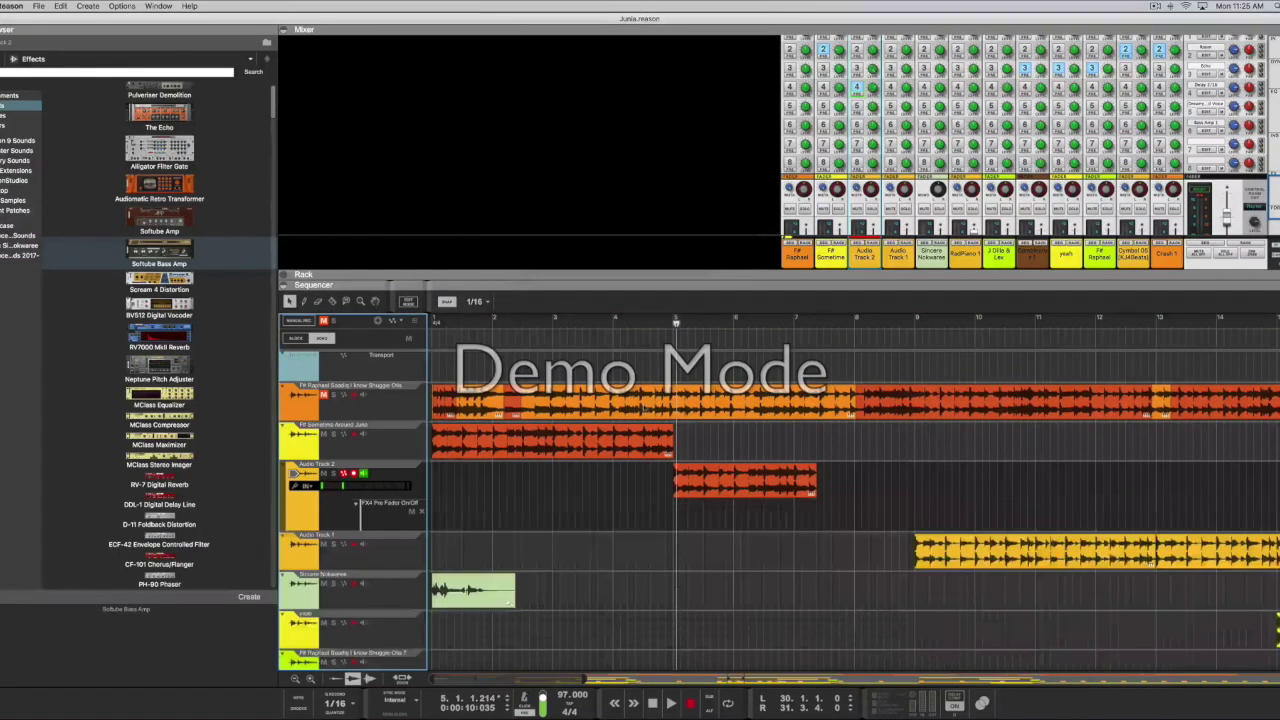
left_click(421, 513)
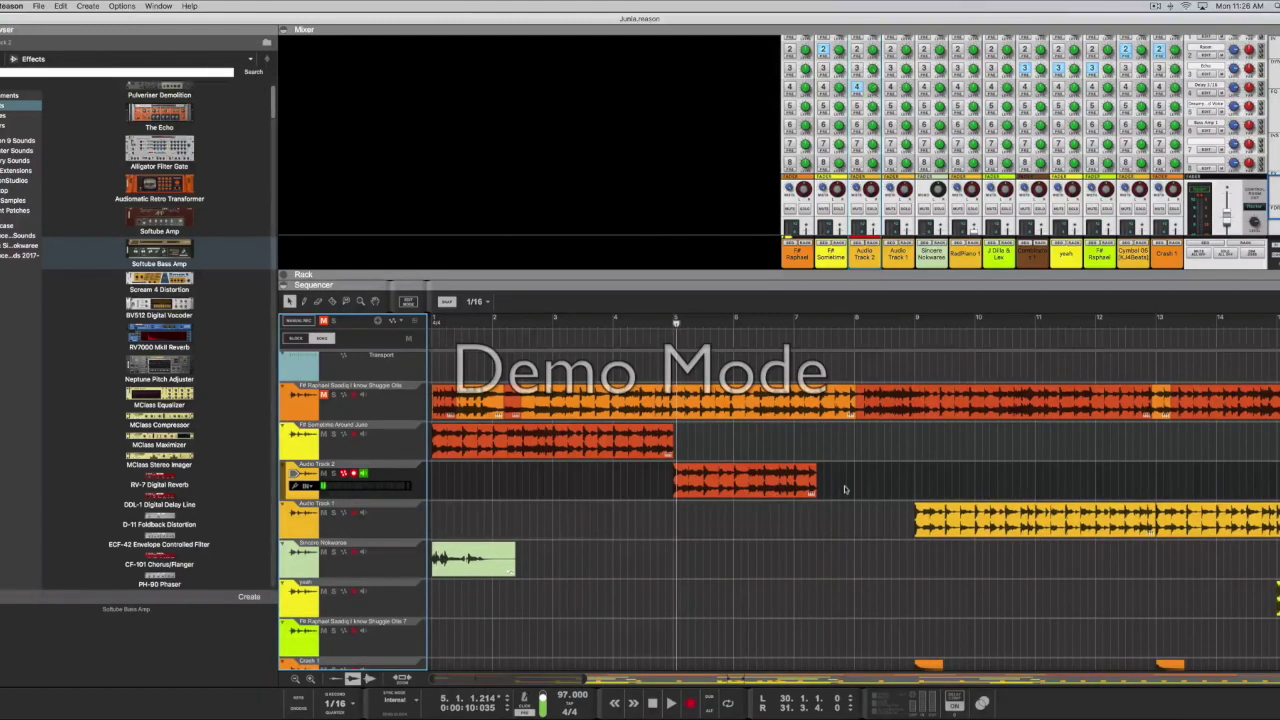
left_click(856, 88)
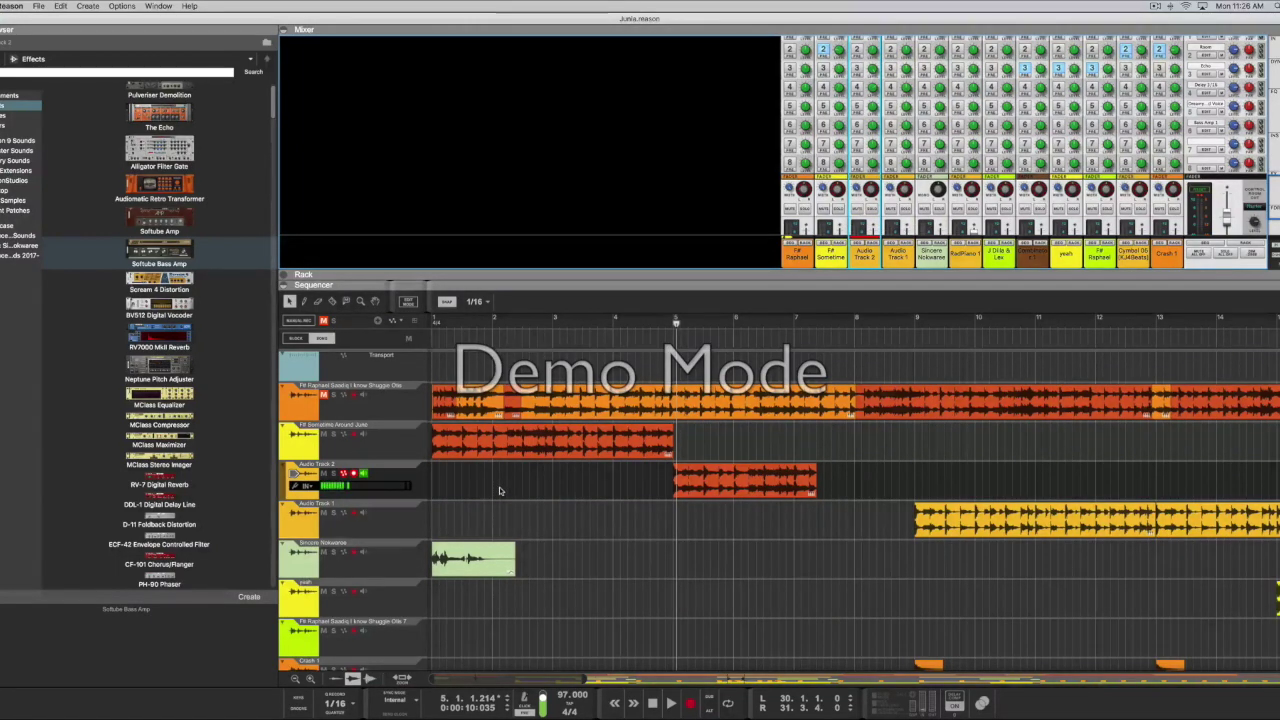
Step: Add an FX4 Send Level automation lane to Audio Track 2
left_click(396, 466)
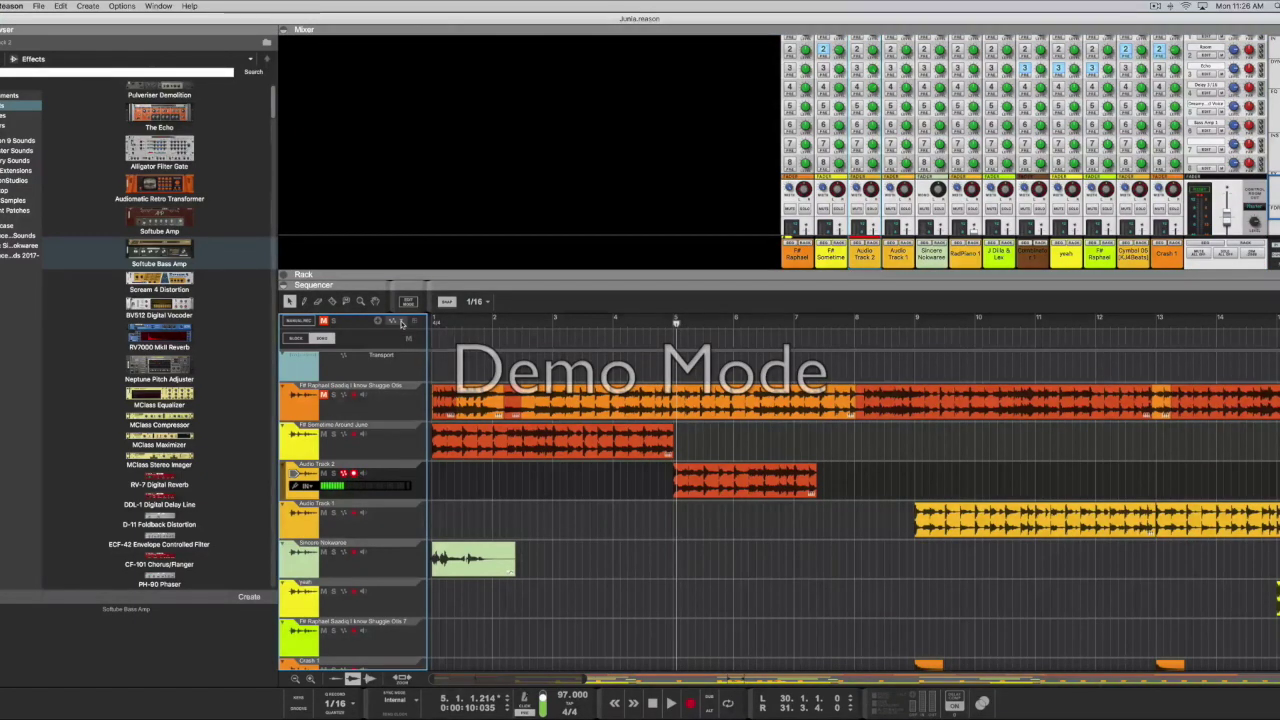
left_click(401, 322)
mouse_move(414, 372)
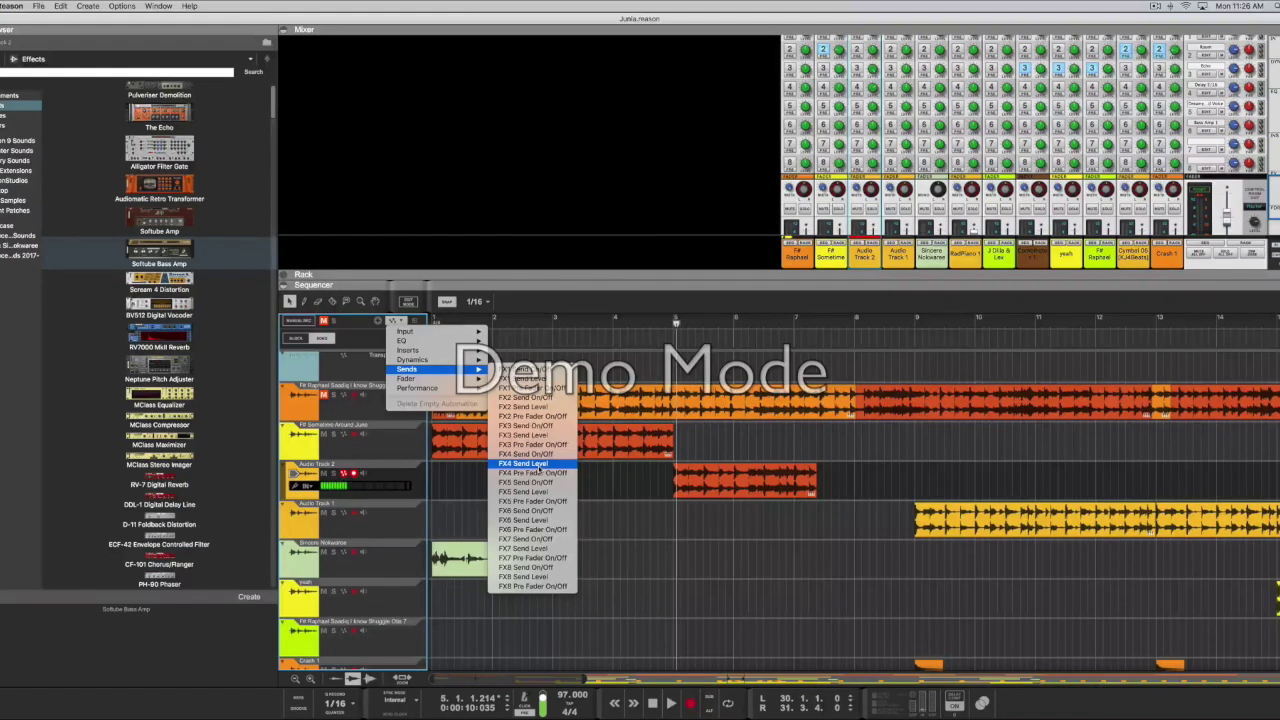
left_click(538, 465)
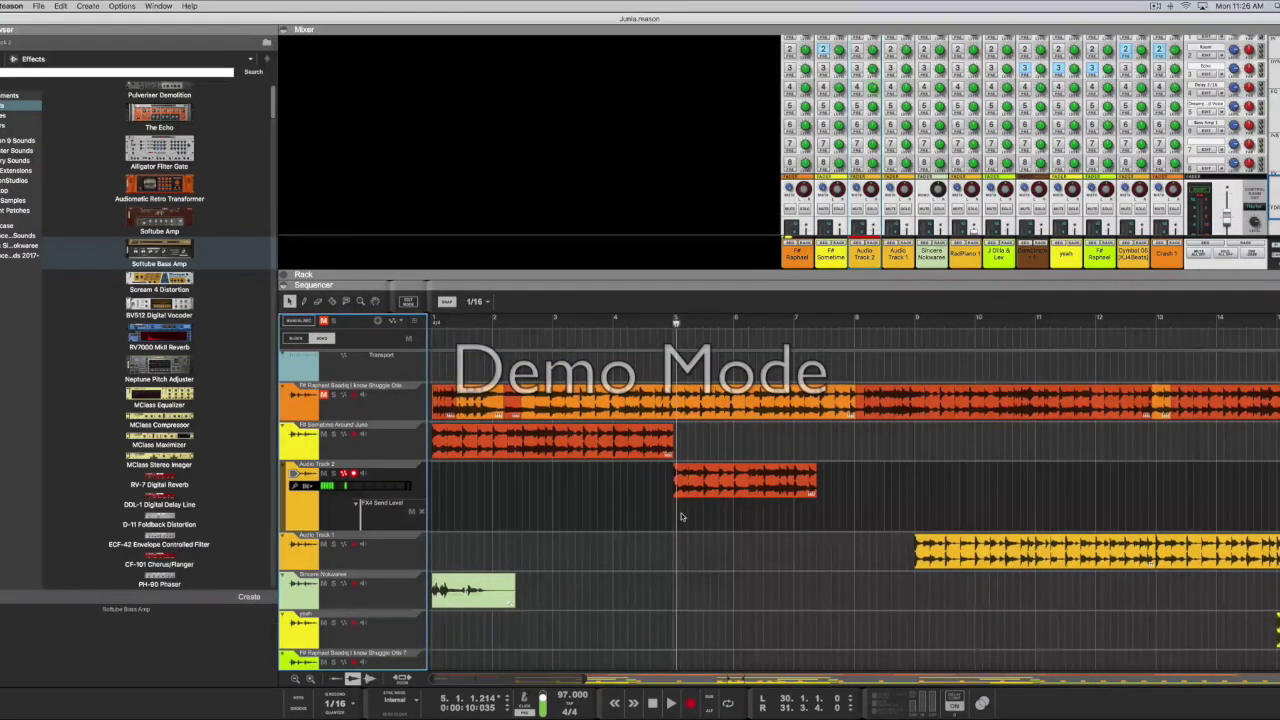
Step: Draw an automation clip from about bar 6 to bar 9 in the FX4 Send Level lane and open it for editing
scroll(680, 512, "down", 2)
scroll(674, 508, "up", 2)
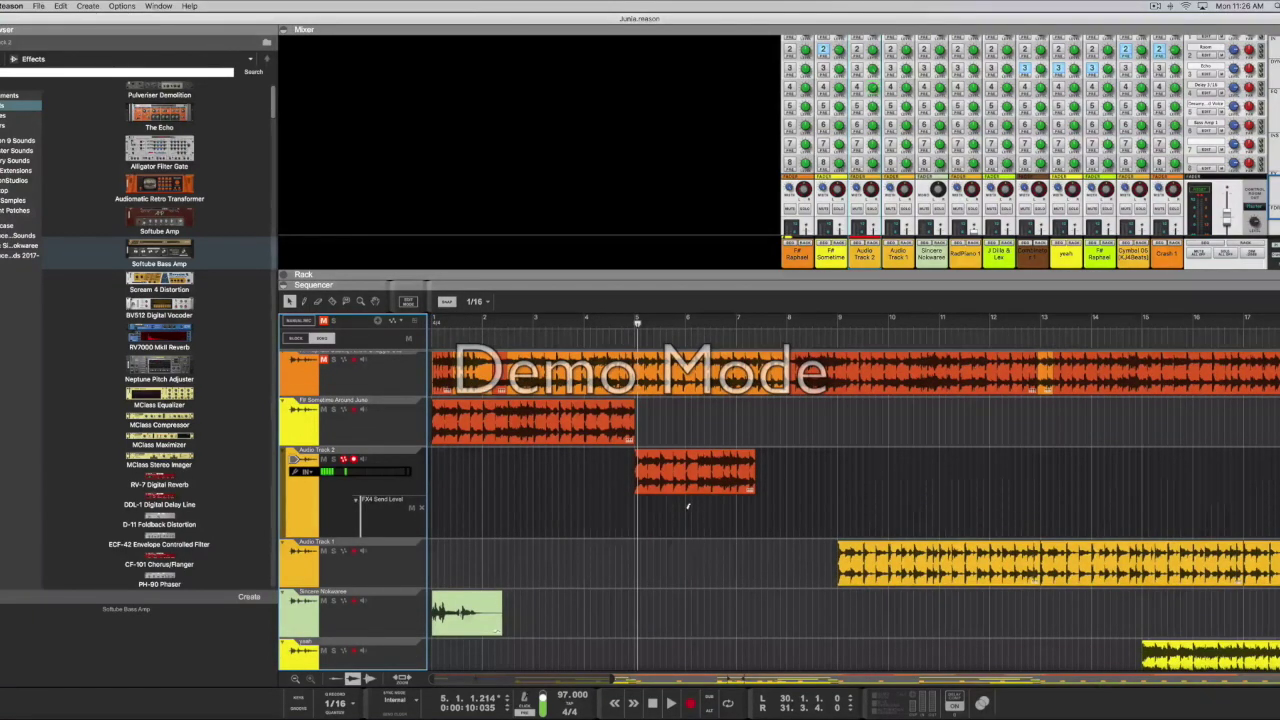
left_click_drag(684, 508, 838, 512)
left_click(661, 526)
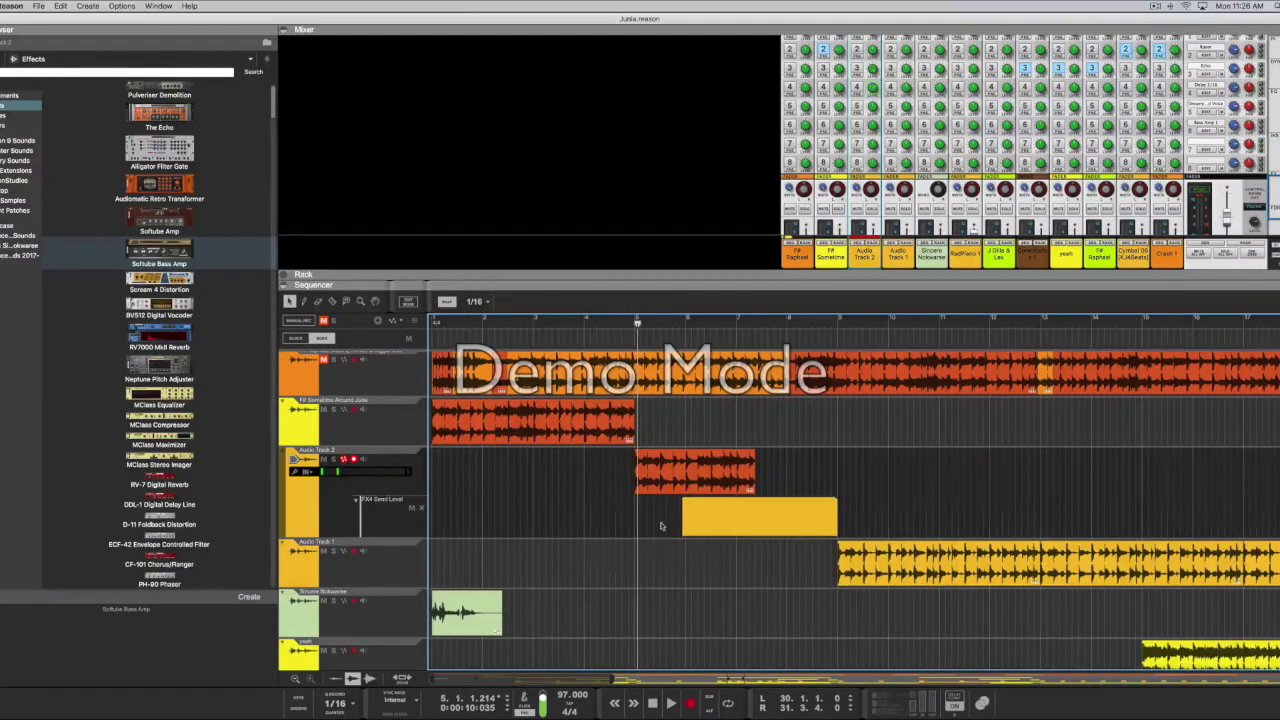
double_click(725, 526)
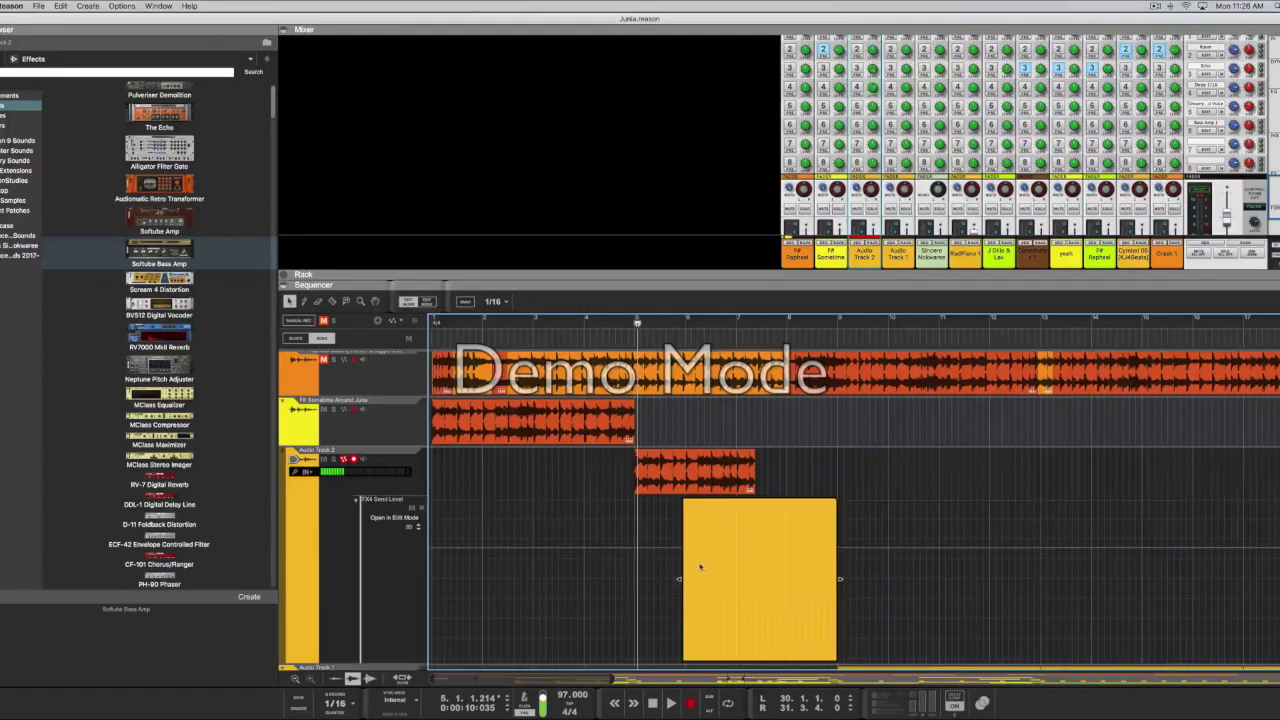
Step: Play the passage, and add automation points before bar 7 that drop the FX4 send level to its minimum
key("space")
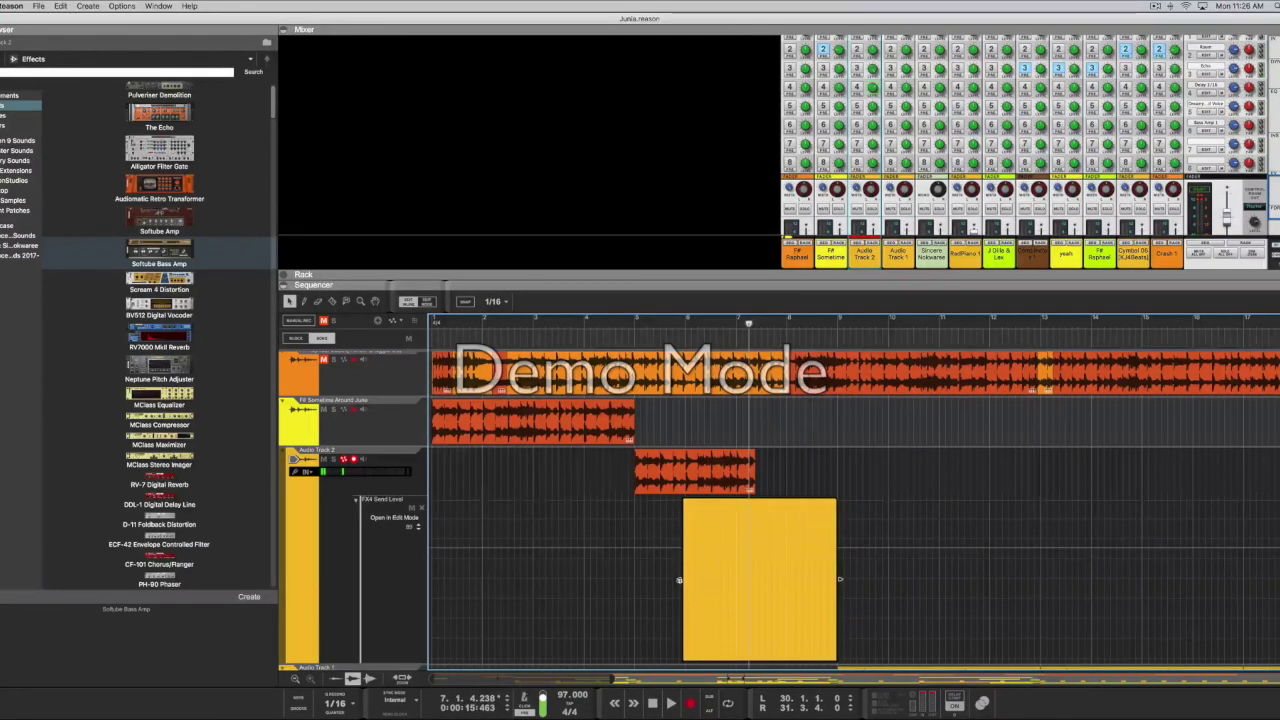
left_click(736, 549)
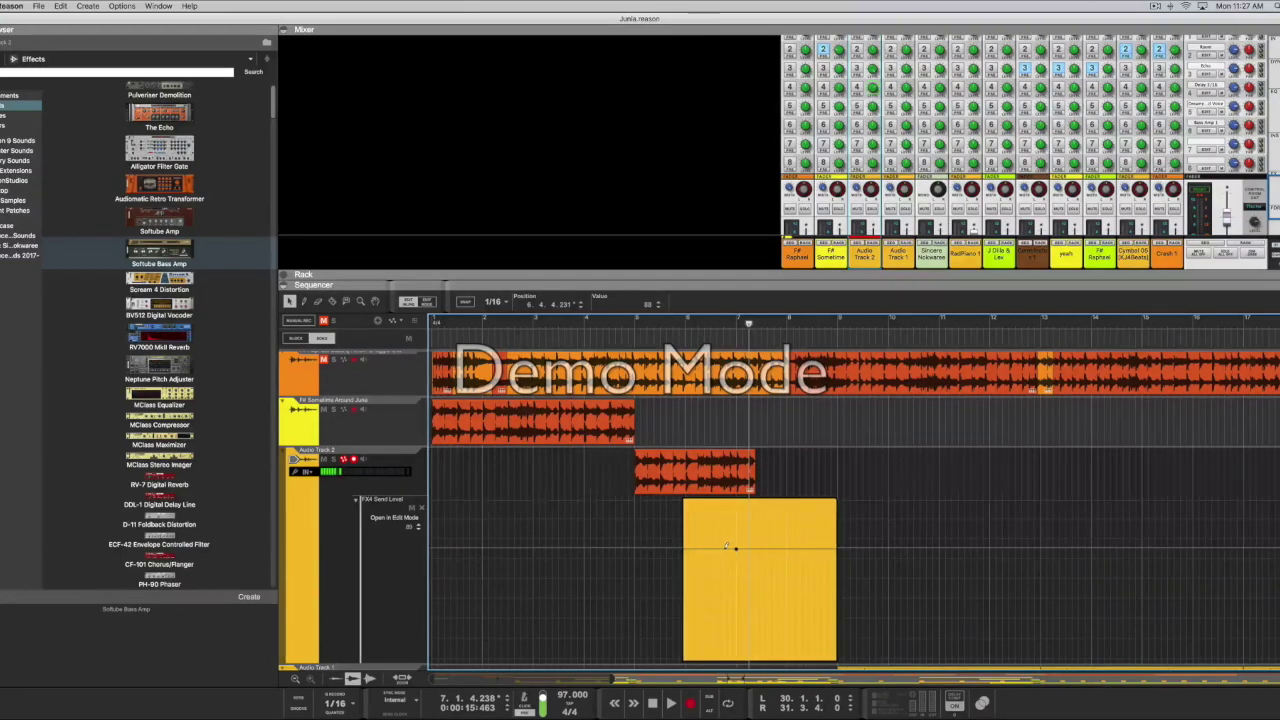
left_click_drag(725, 546, 724, 549)
left_click(736, 550)
left_click_drag(736, 550, 737, 663)
left_click(853, 462)
Step: Delete the send level automation clip and remove the FX4 Send Level lane from Audio Track 2
left_click(789, 512)
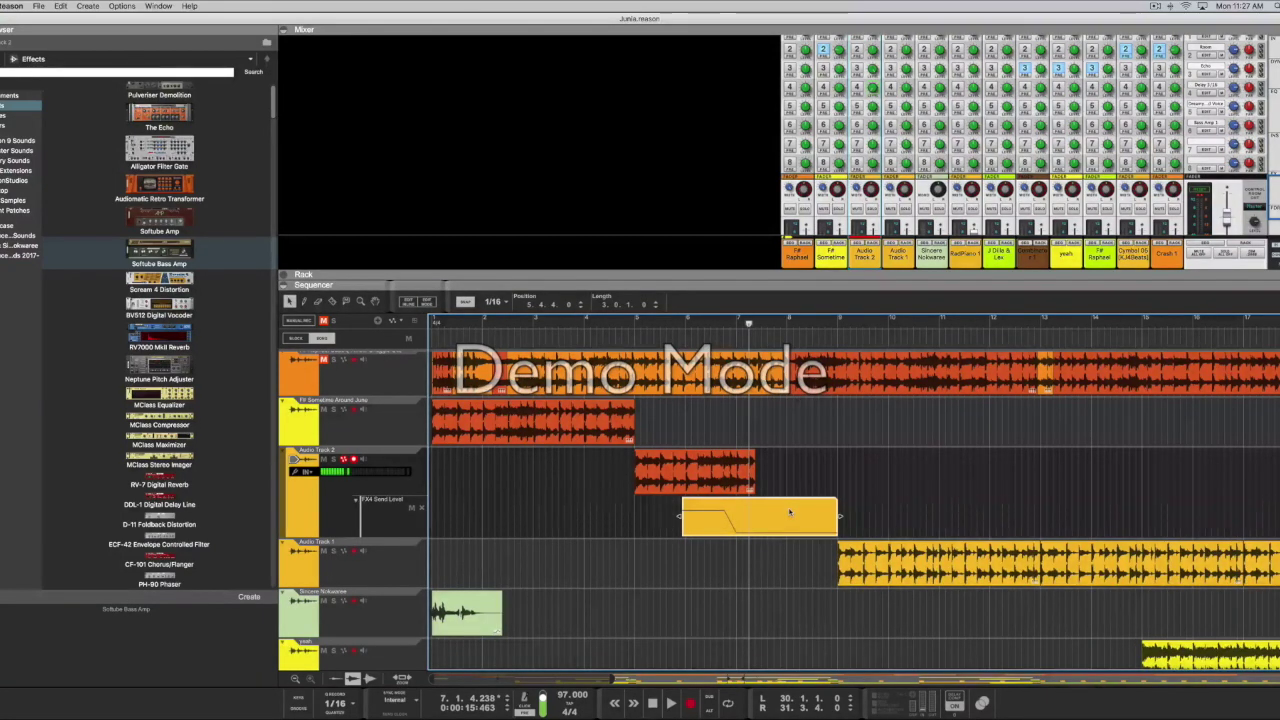
key("Delete")
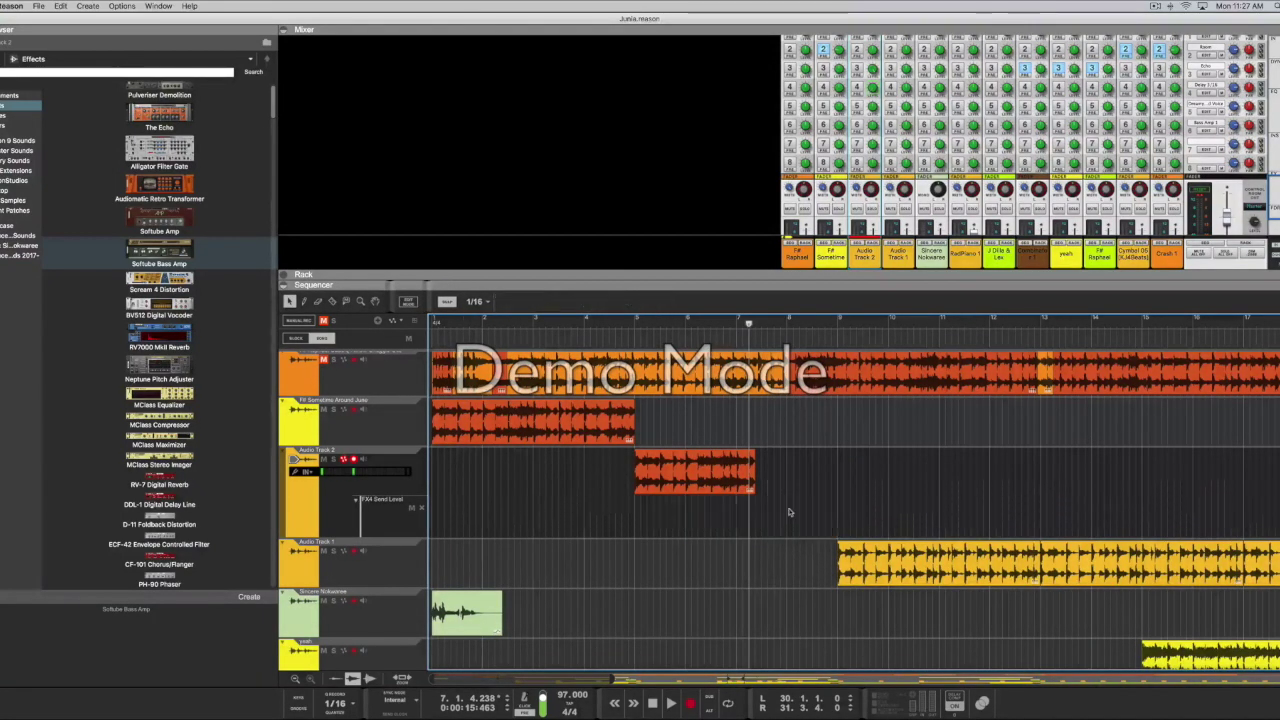
left_click(422, 509)
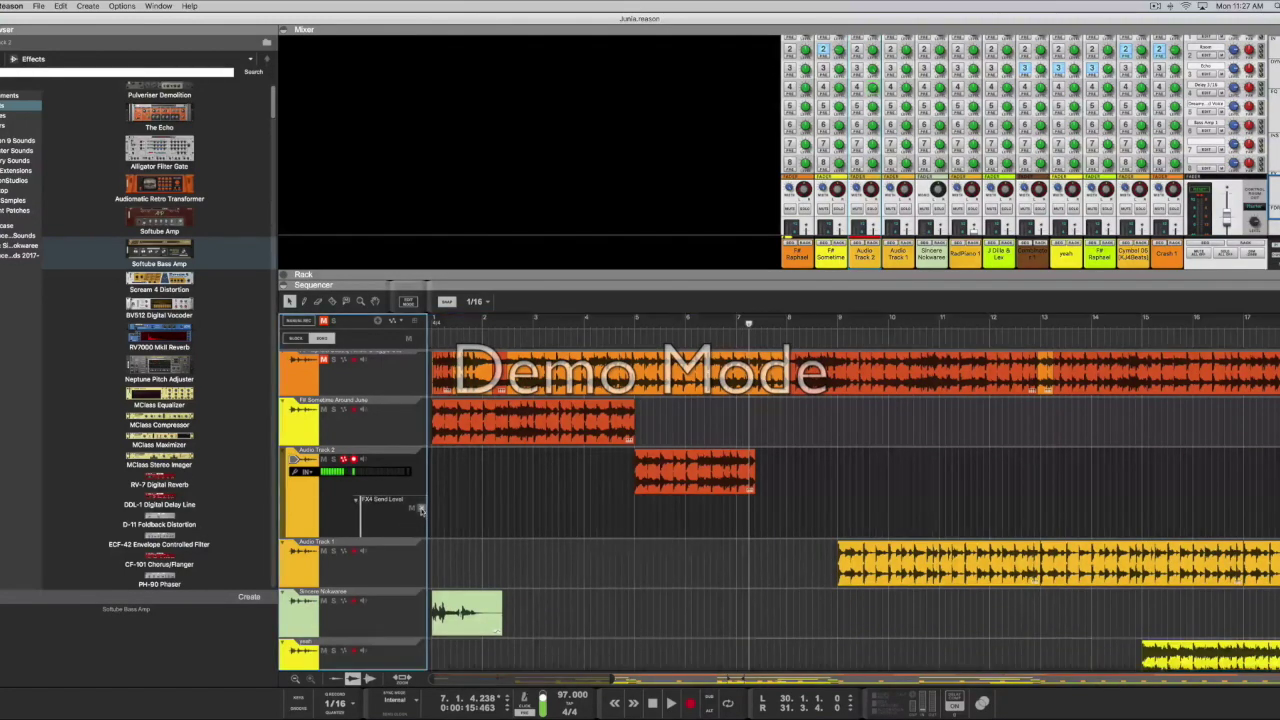
Step: Add an FX4 Send On/Off lane to Audio Track 2, draw a clip from bar 6 to bar 9, and open it for editing
left_click(401, 322)
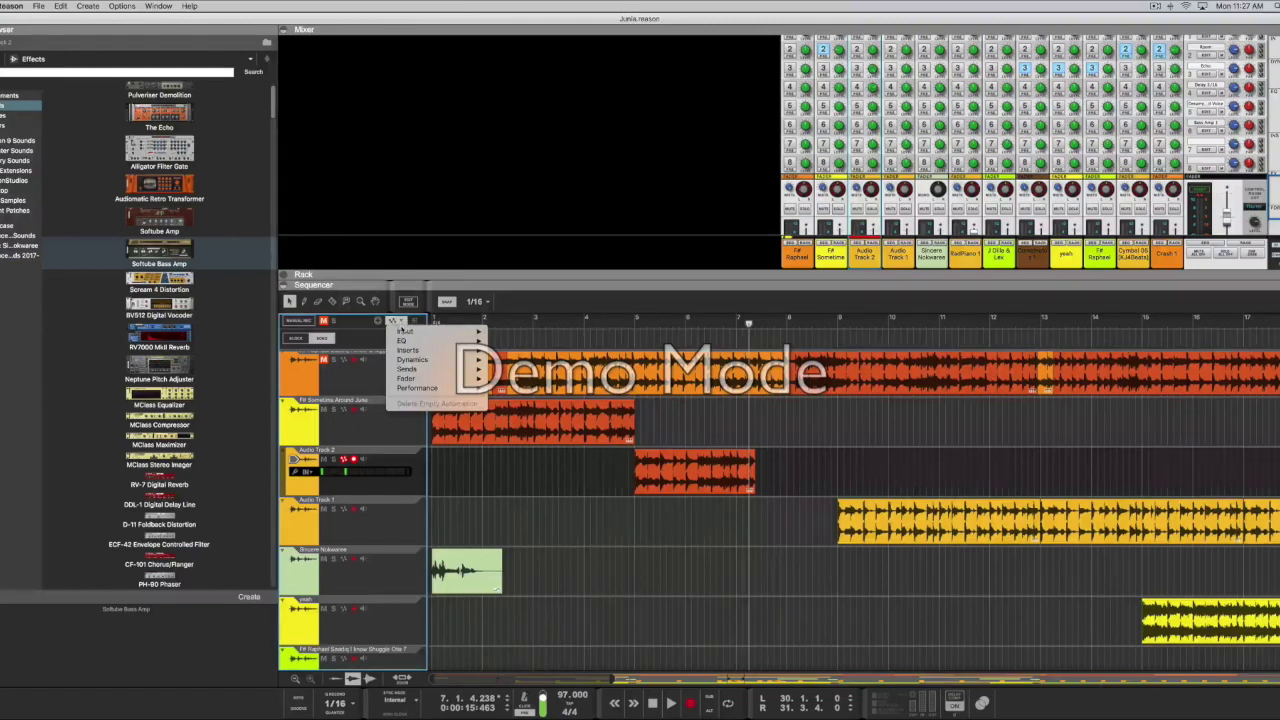
mouse_move(407, 370)
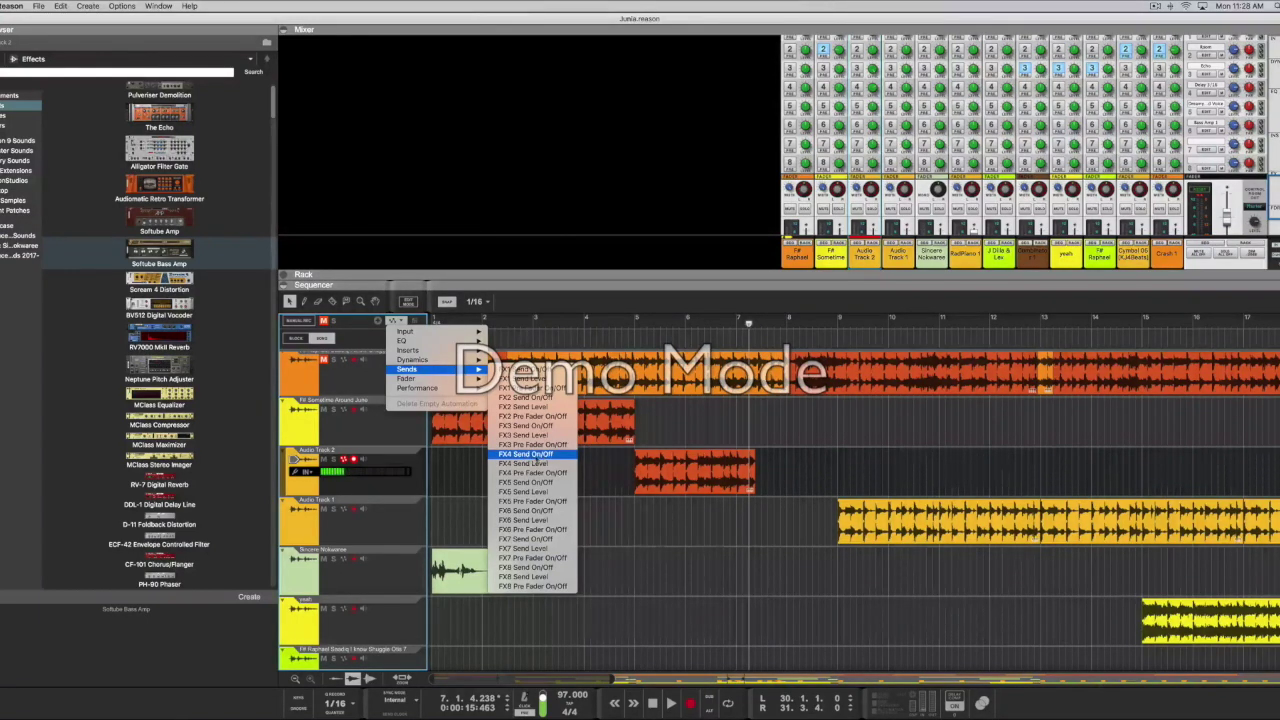
left_click(526, 455)
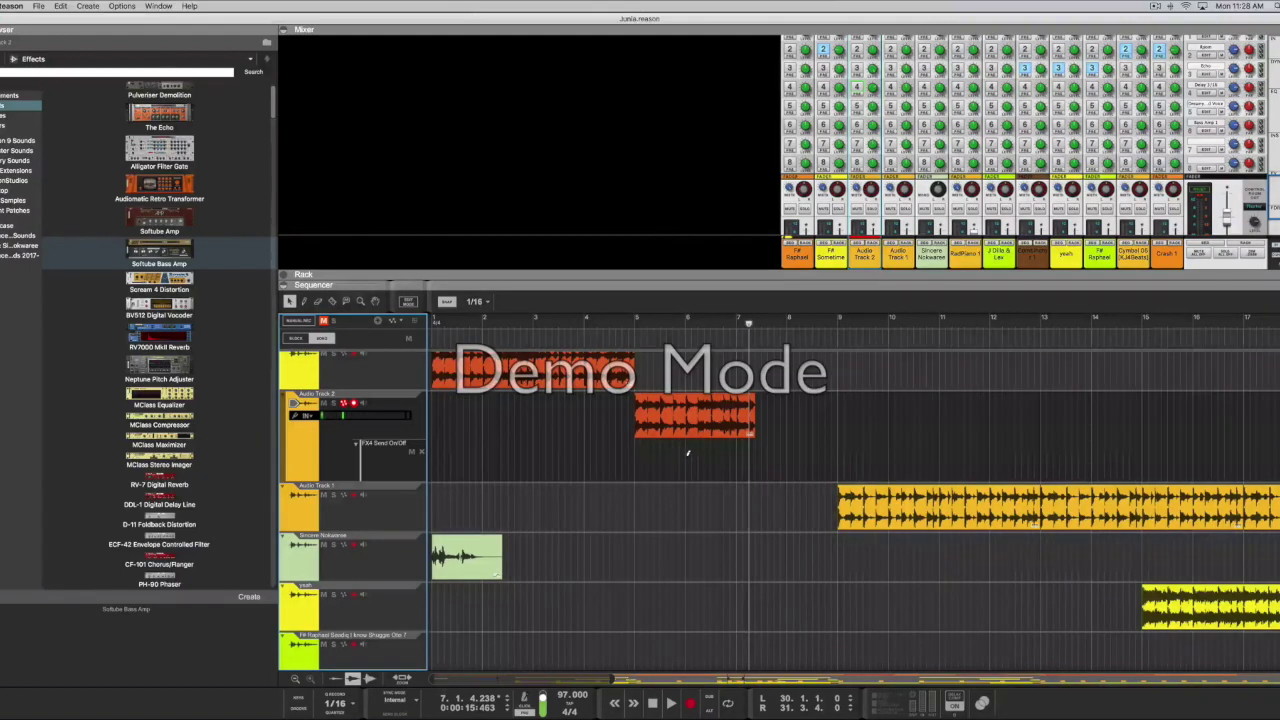
left_click_drag(687, 453, 838, 456)
double_click(716, 464)
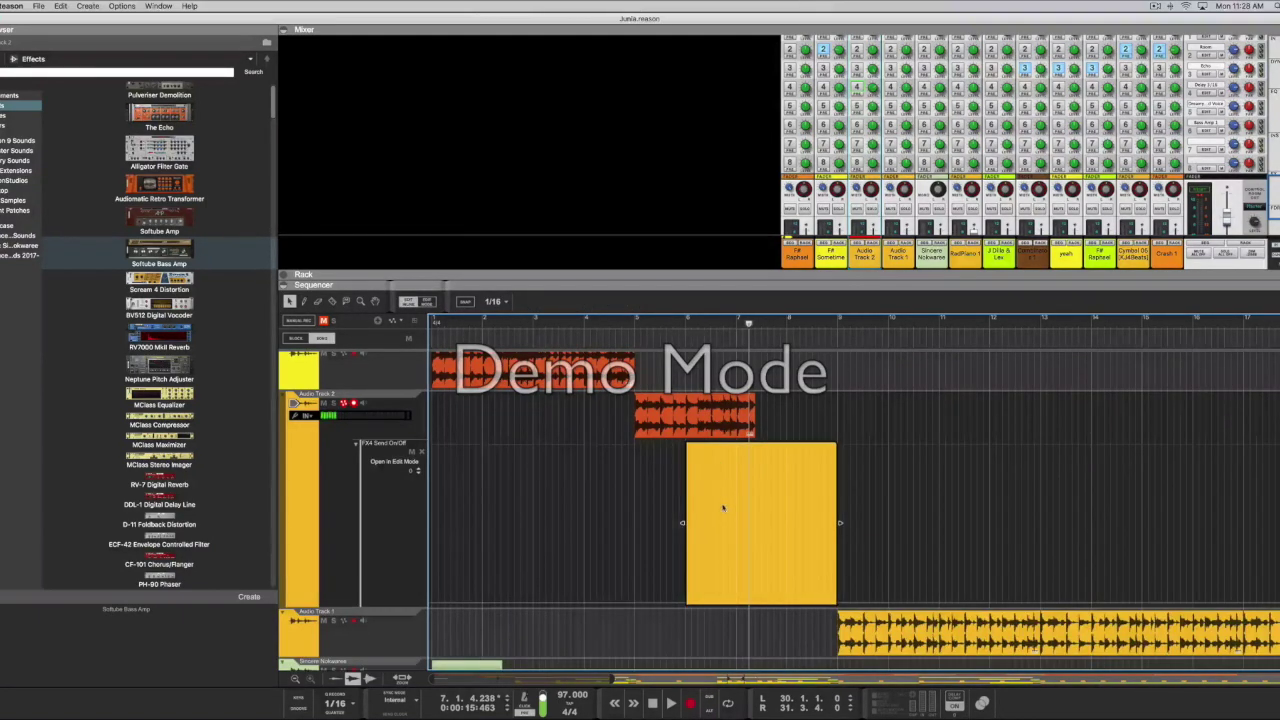
Step: Add two automation points after bar 6 in the FX4 Send On/Off clip, and set the first one to 0
scroll(719, 523, "up", 3)
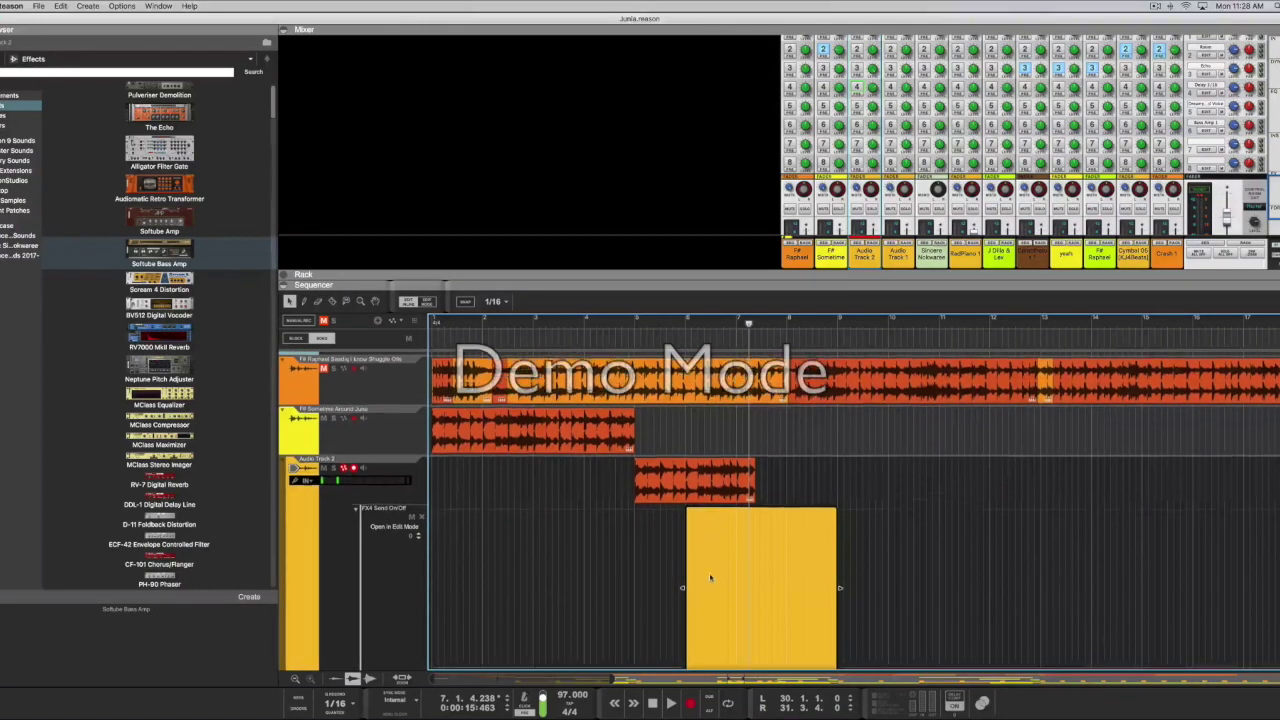
double_click(819, 468)
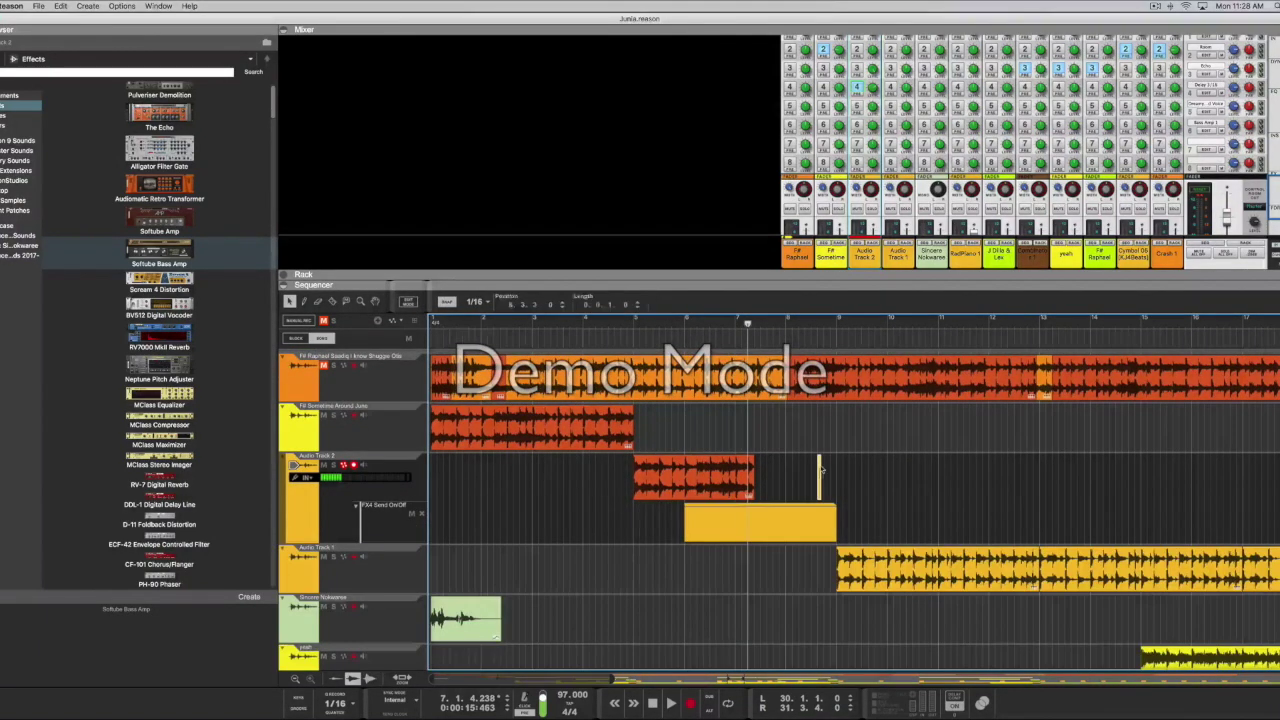
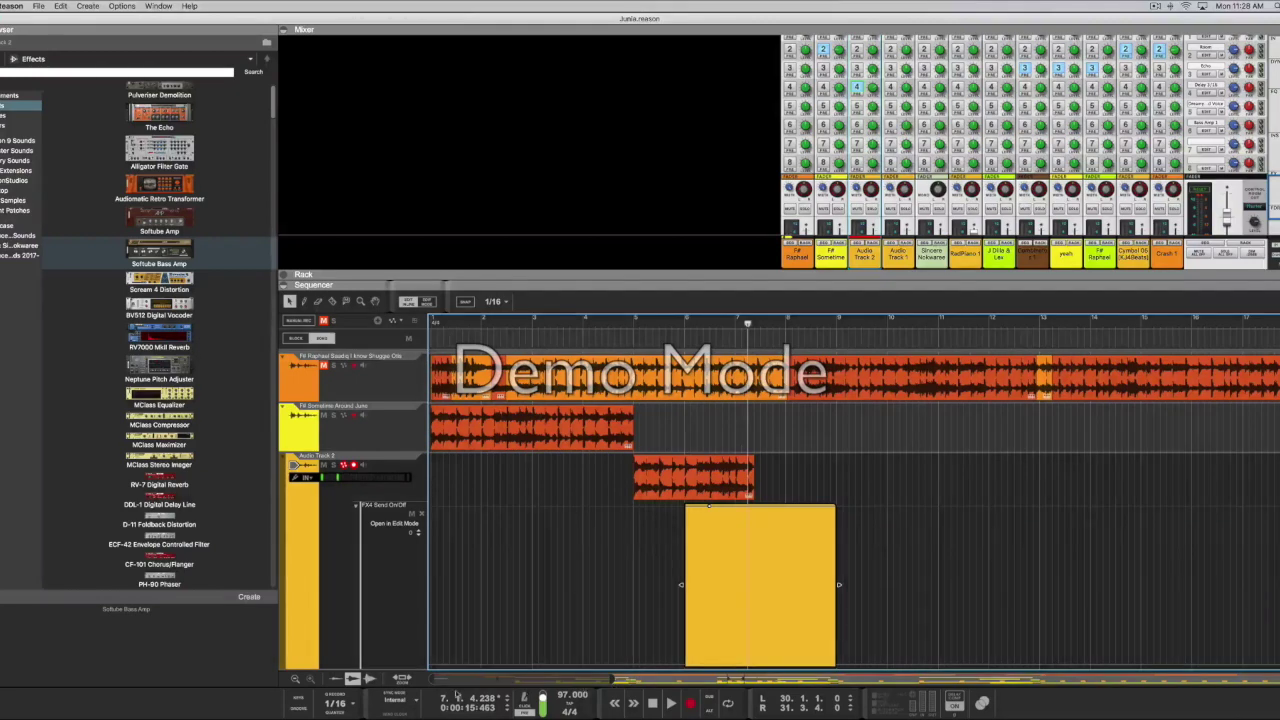
left_click_drag(431, 681, 515, 680)
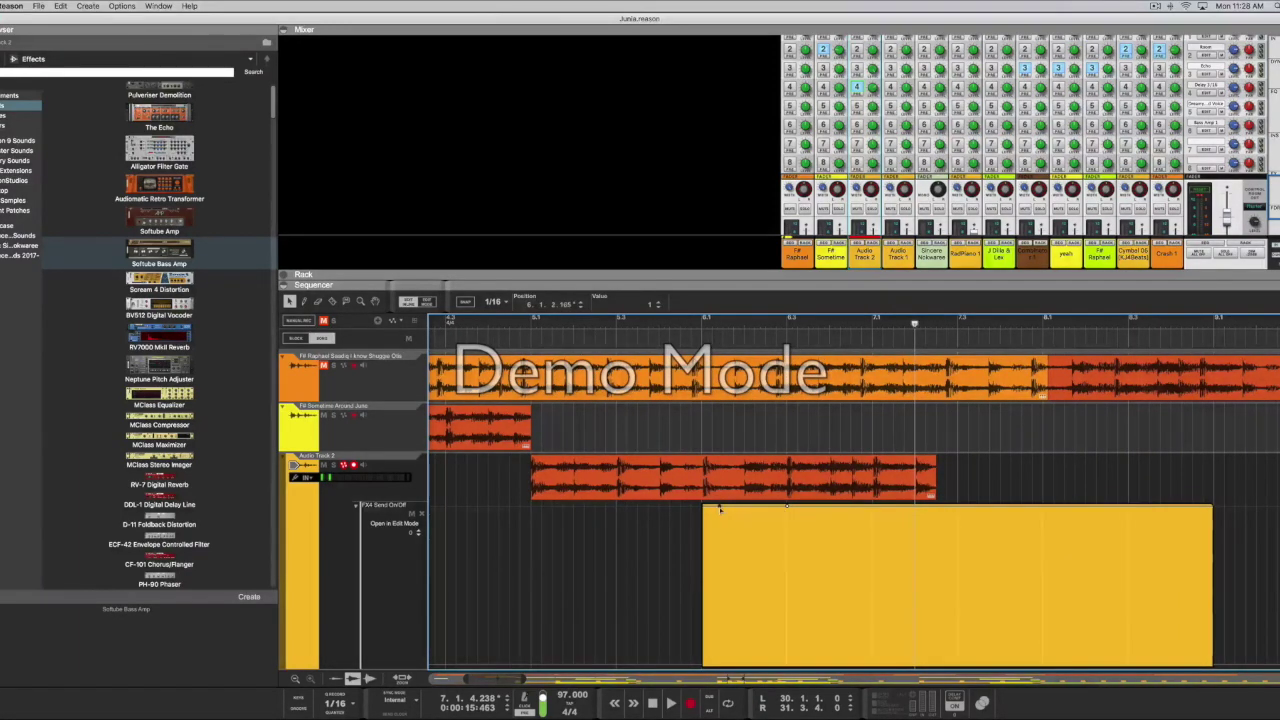
left_click(641, 326)
key("space")
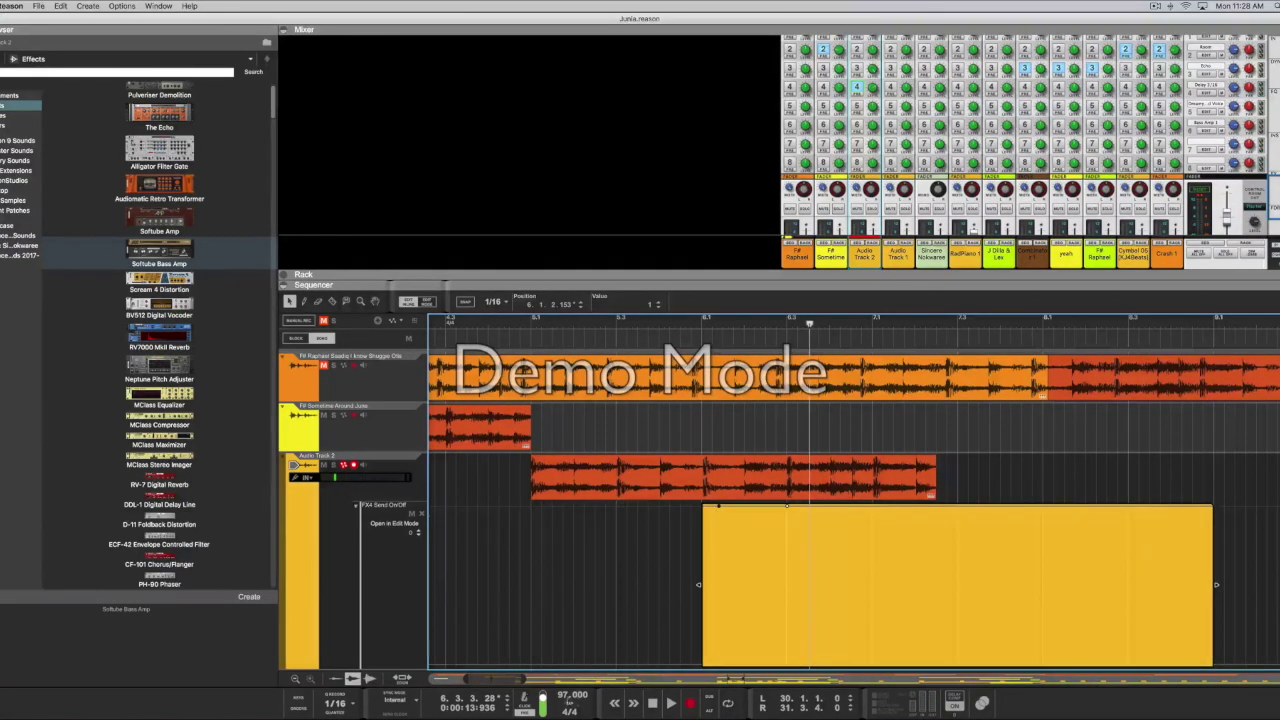
left_click_drag(464, 681, 432, 681)
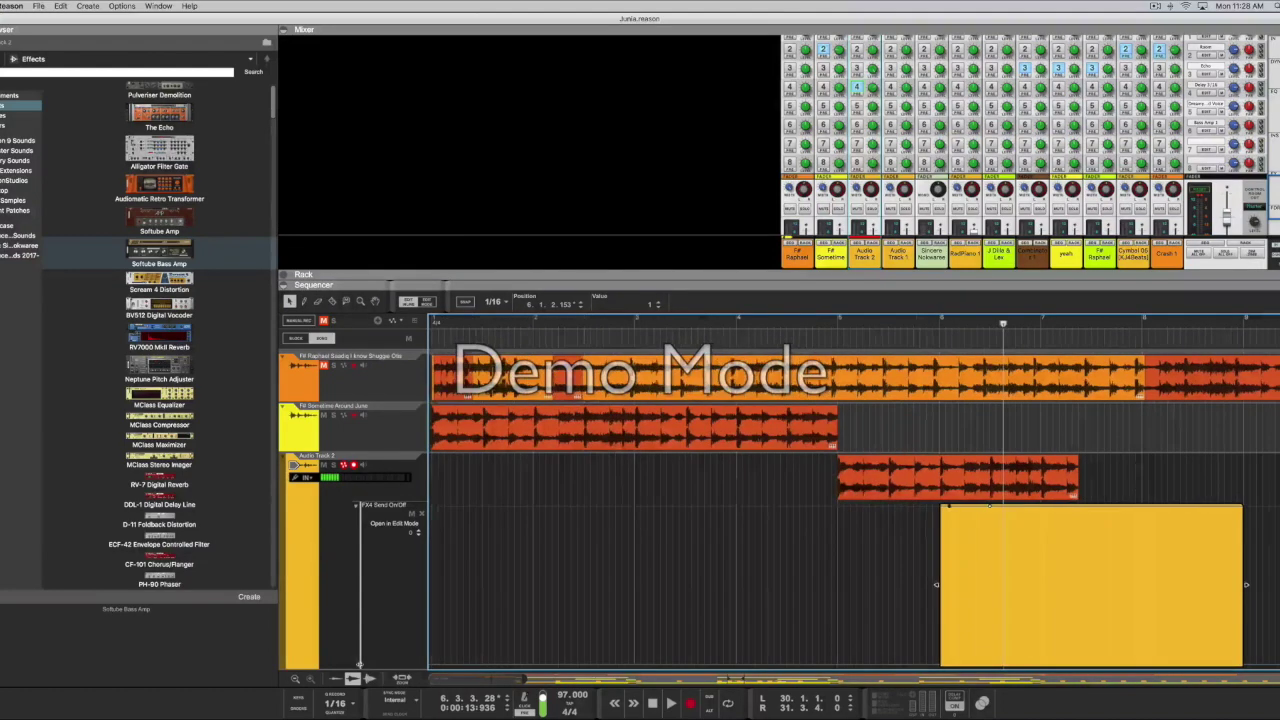
left_click_drag(949, 506, 950, 625)
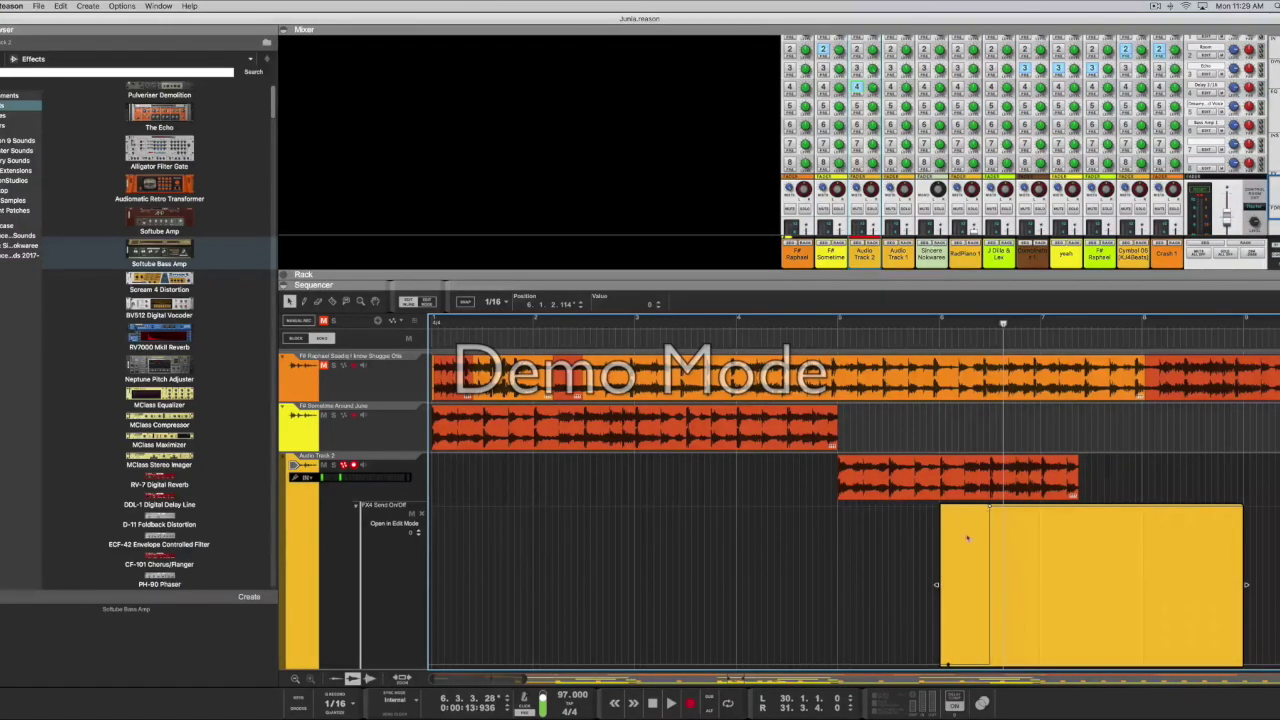
Step: Play the passage from bar 5, and move the FX4 send's second automation point to the start of bar 7
left_click(870, 323)
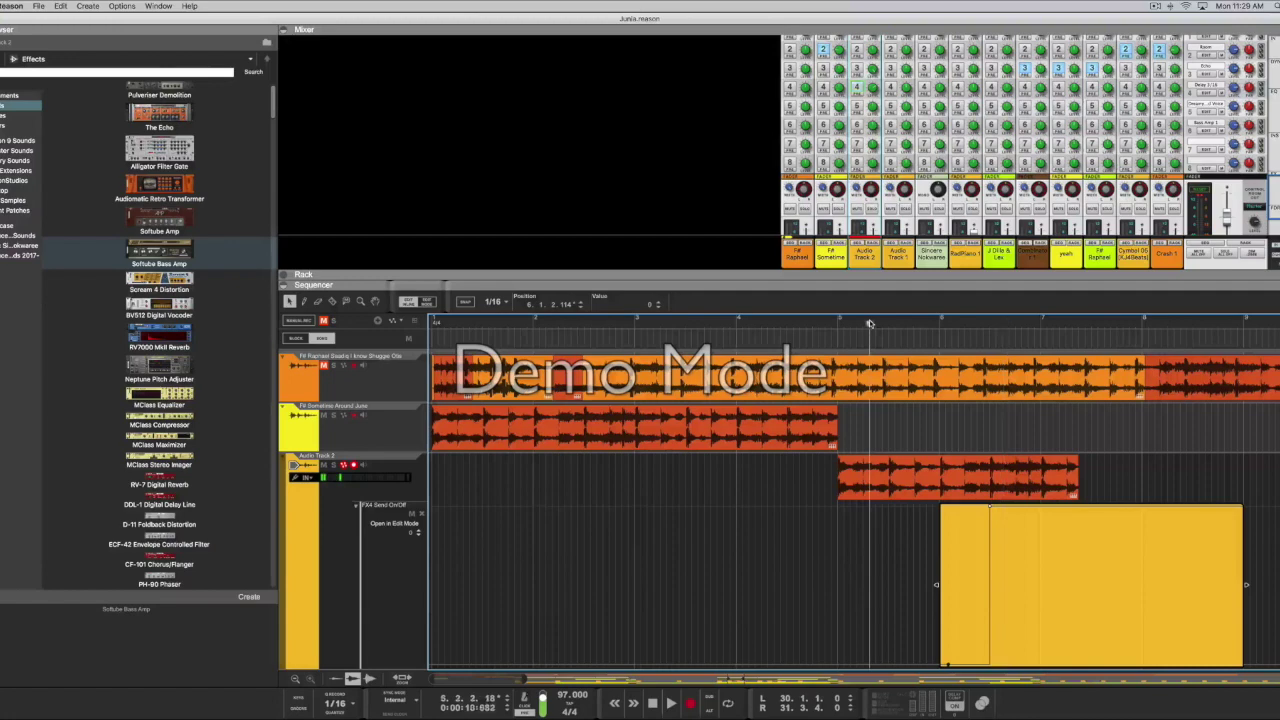
key("space")
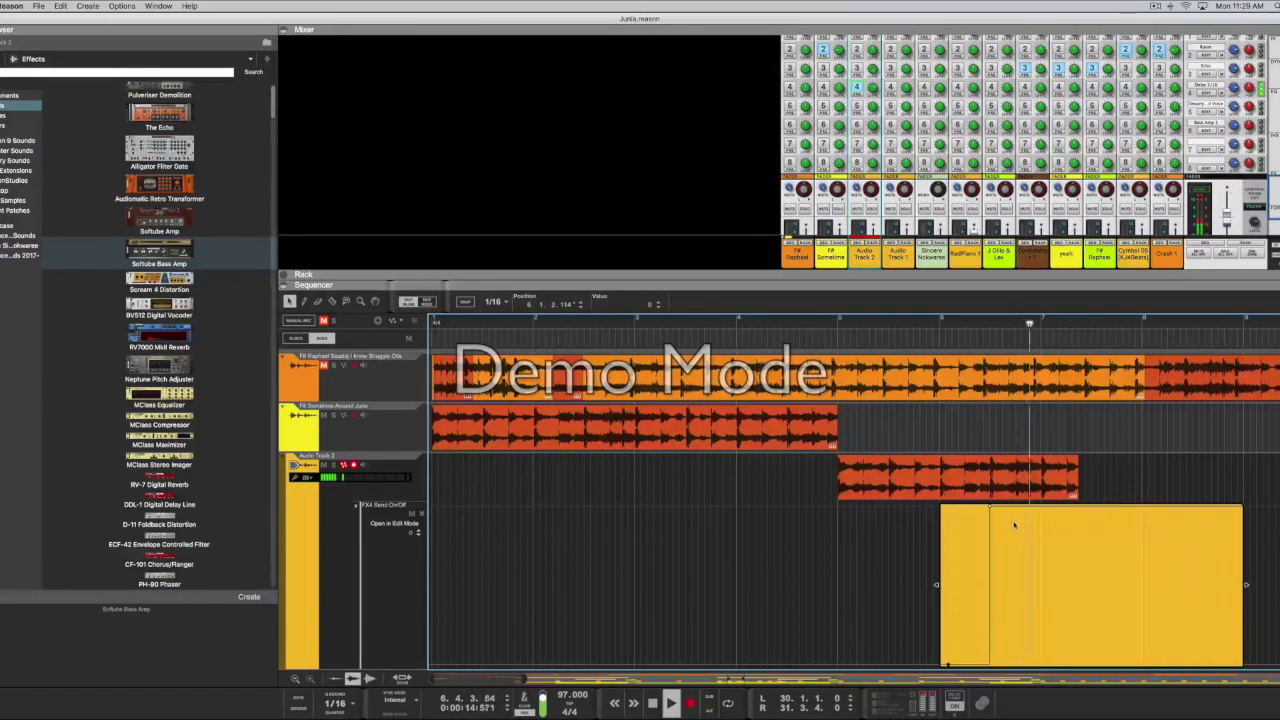
key("space")
left_click_drag(991, 508, 1040, 510)
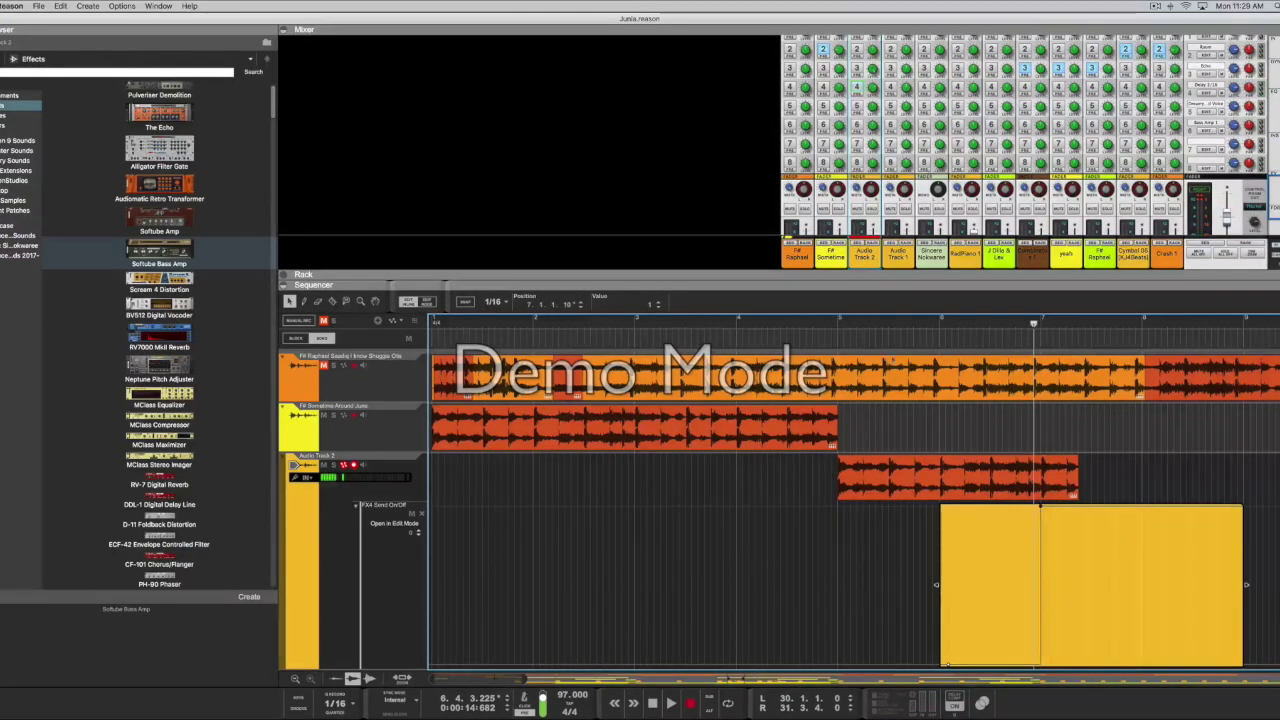
Step: Play the song from bar 5 and again from the beginning to check the FX4 delay send automation on Audio Track 2
left_click(830, 318)
key("space")
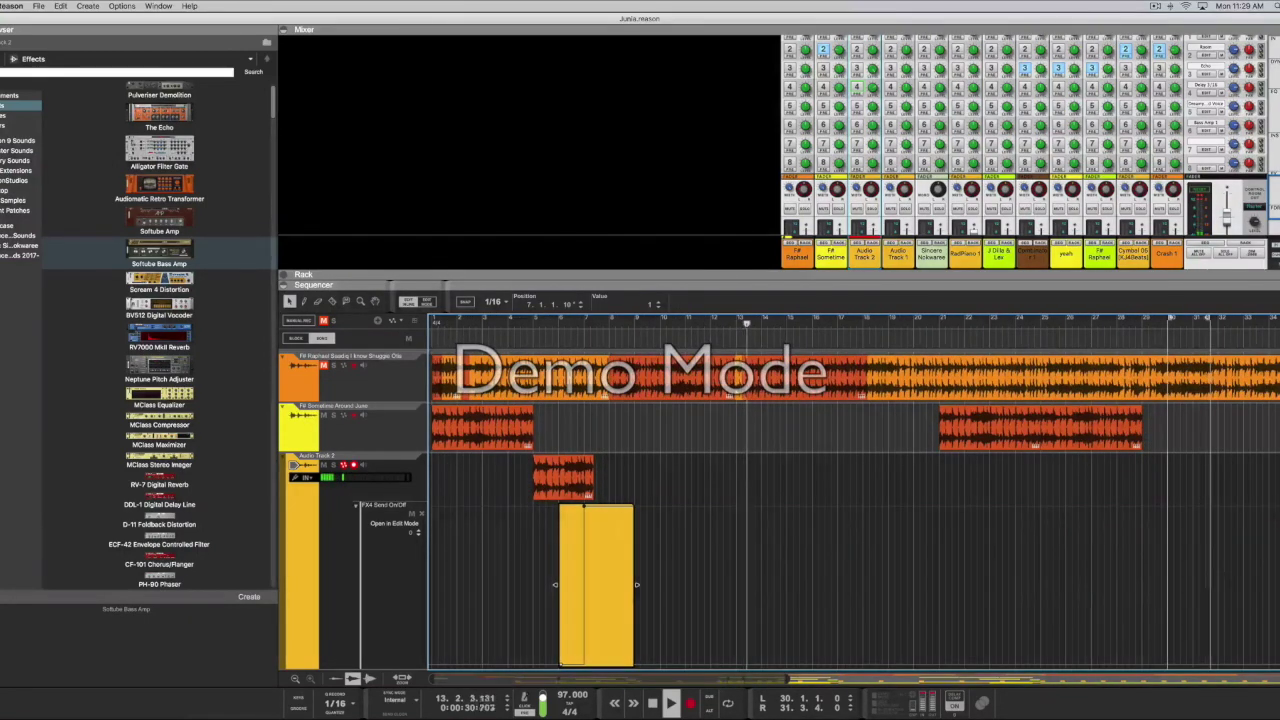
scroll(939, 474, "down", 3)
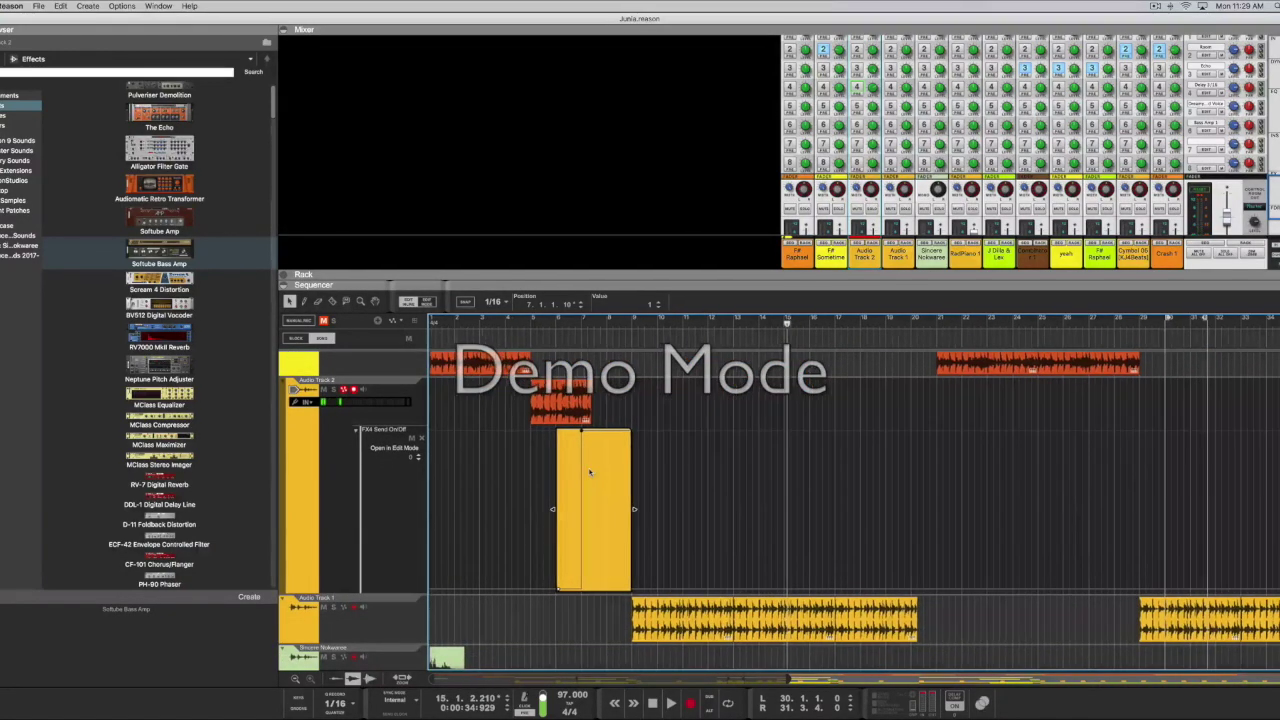
left_click(433, 326)
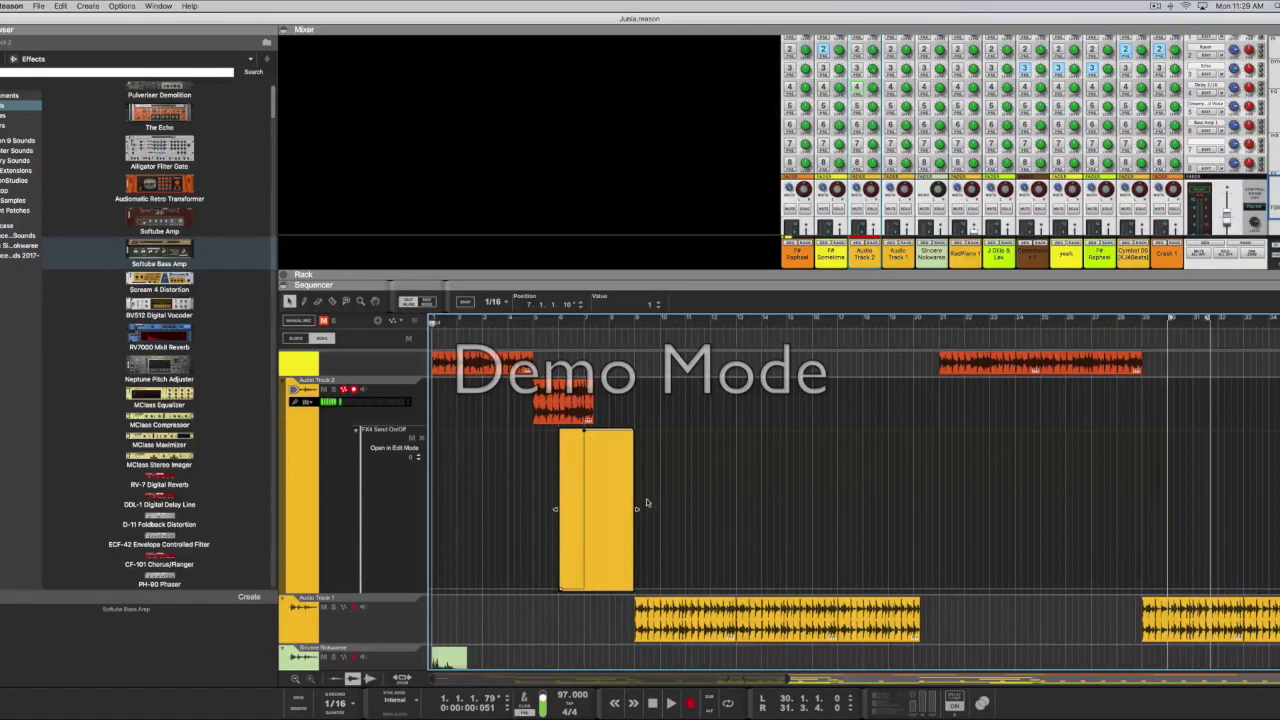
key("space")
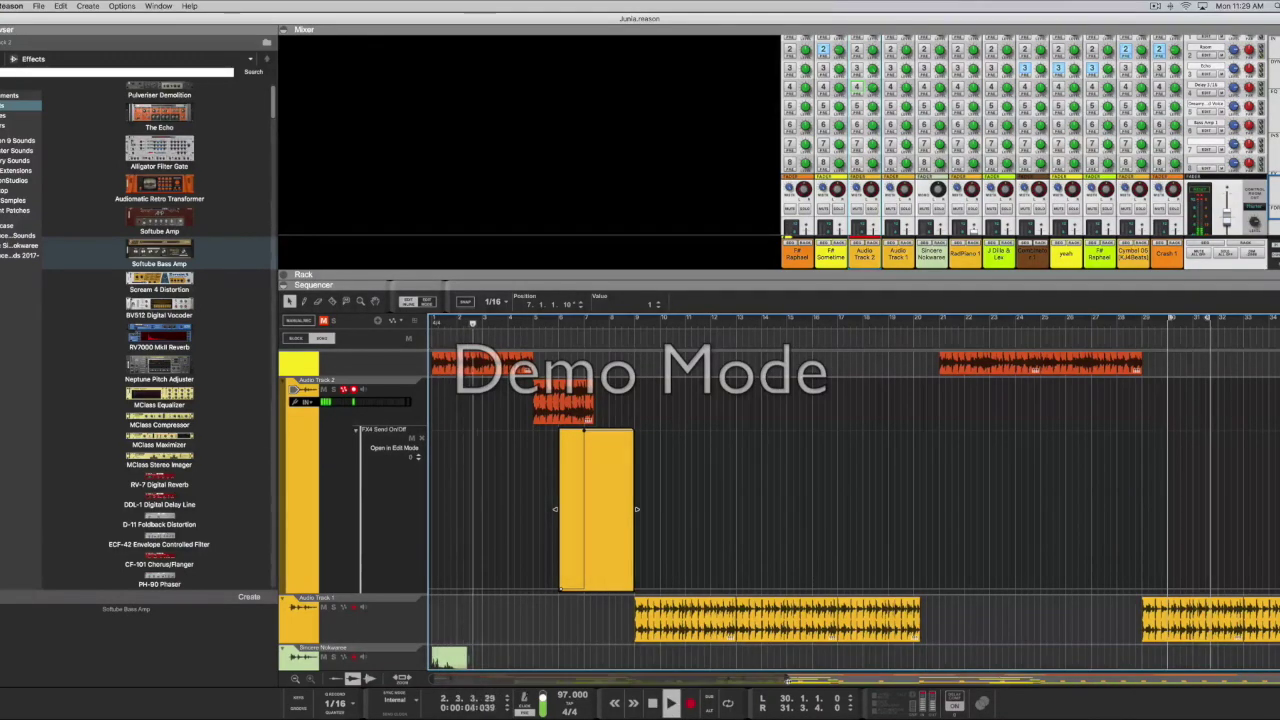
left_click_drag(787, 680, 795, 680)
key("super+Right")
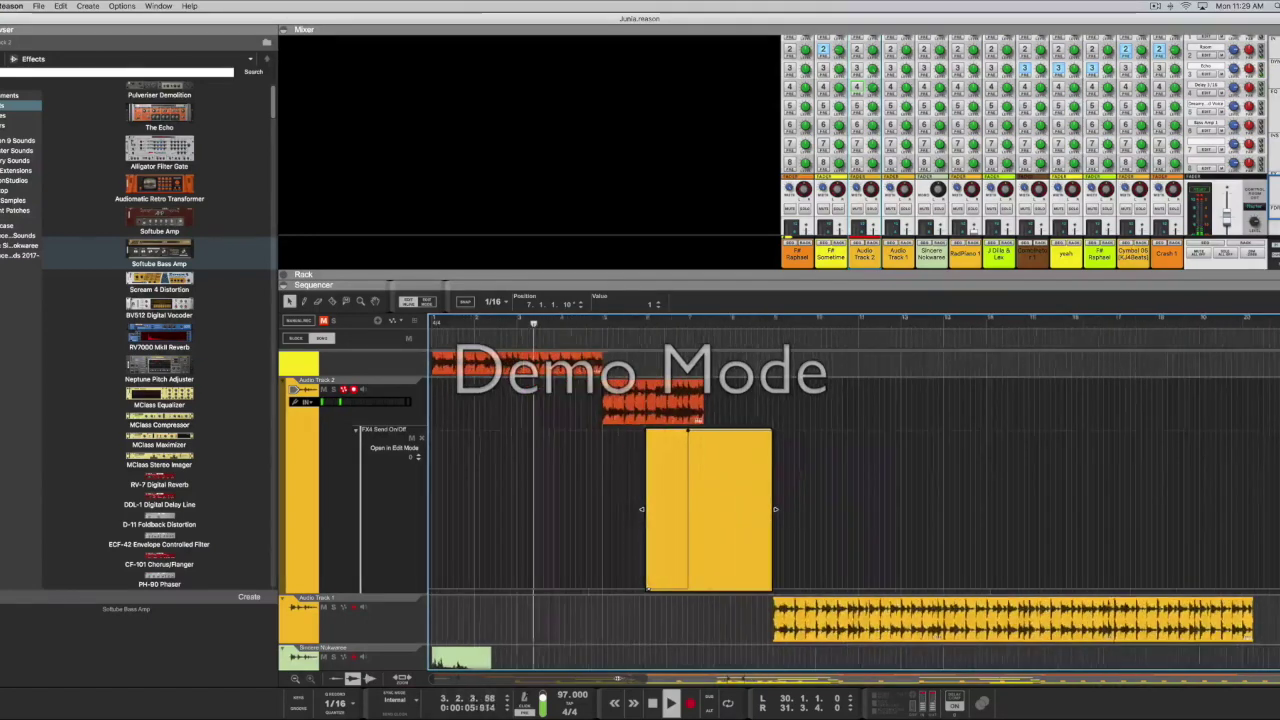
key("super+Right")
key("super+Right")
key("super+Right")
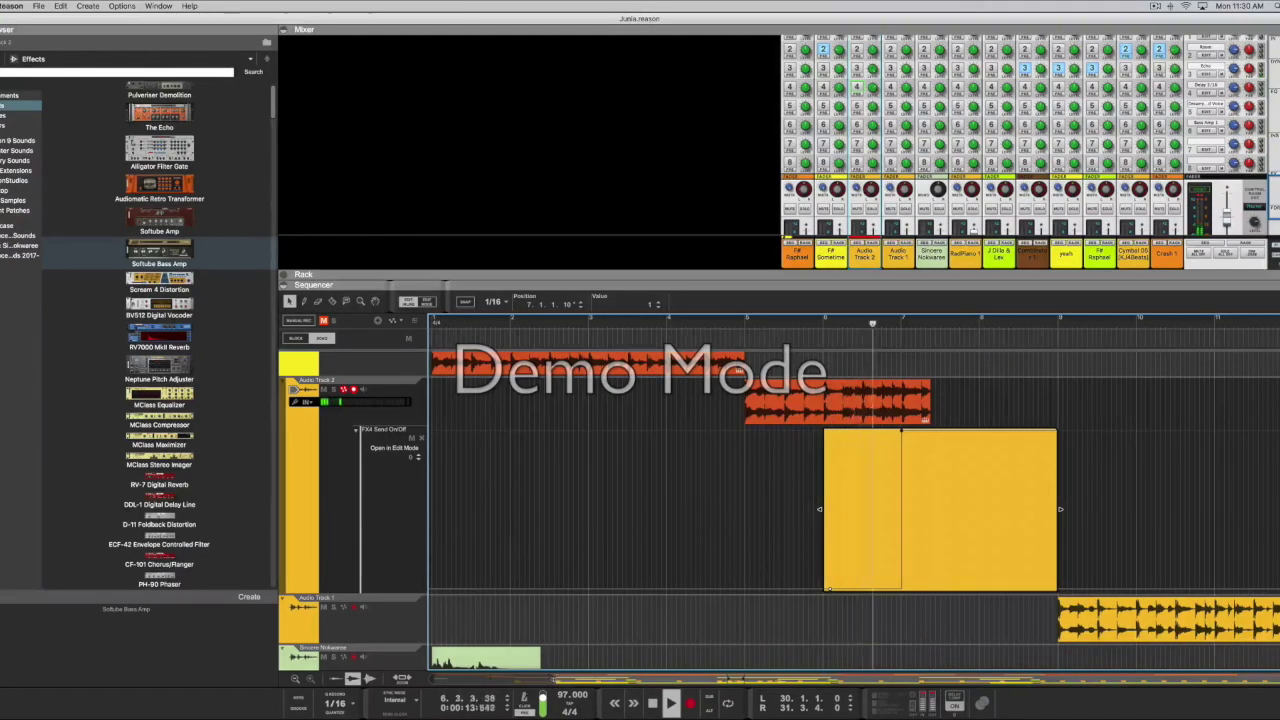
key("super+Left")
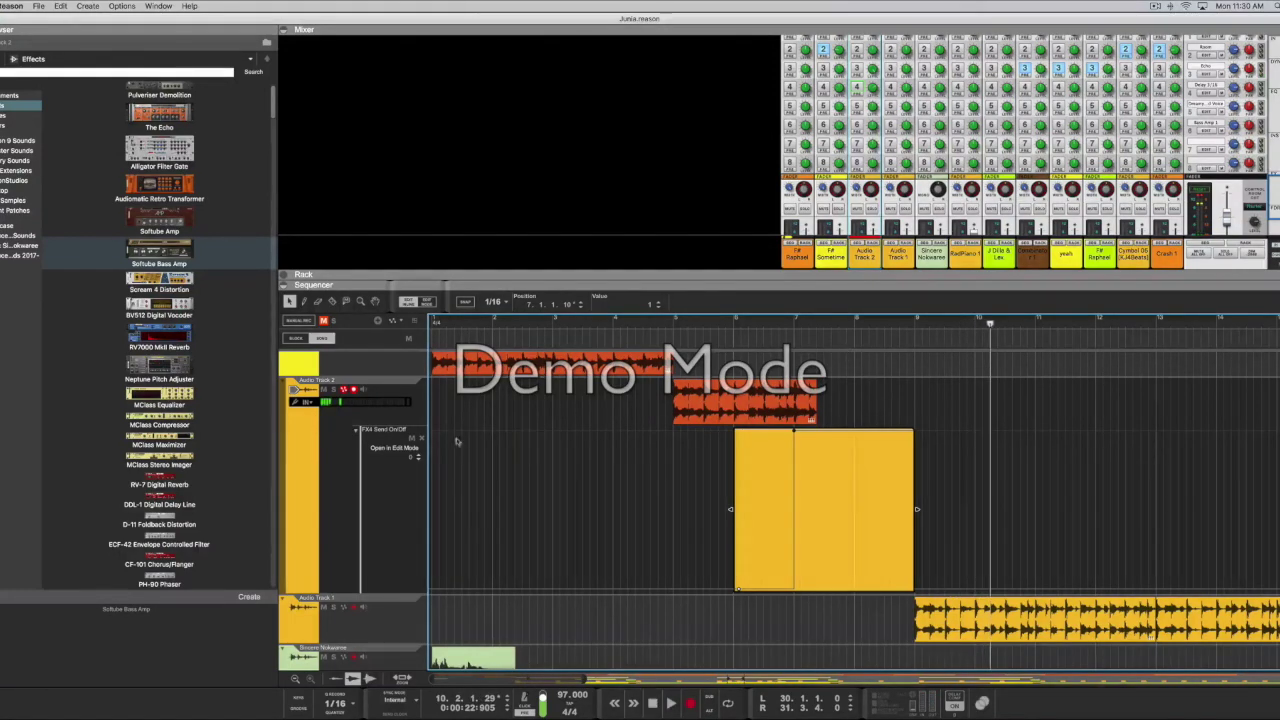
left_click(355, 432)
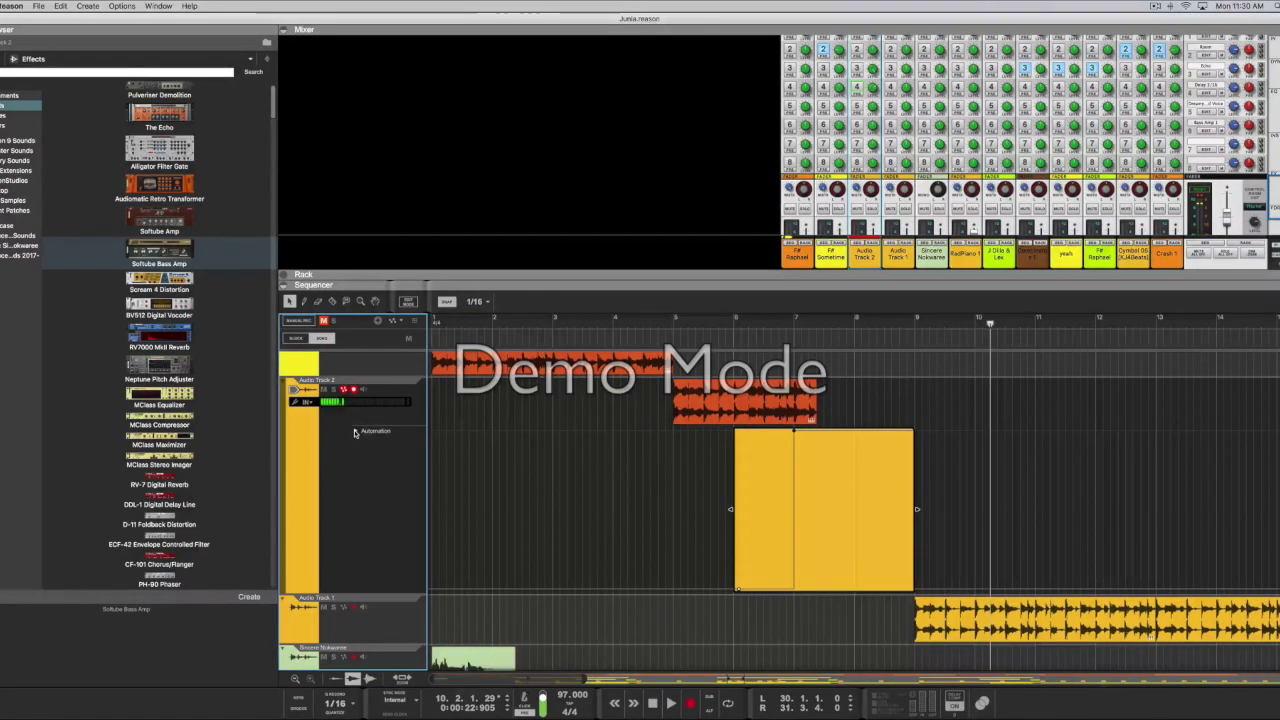
scroll(651, 444, "up", 2)
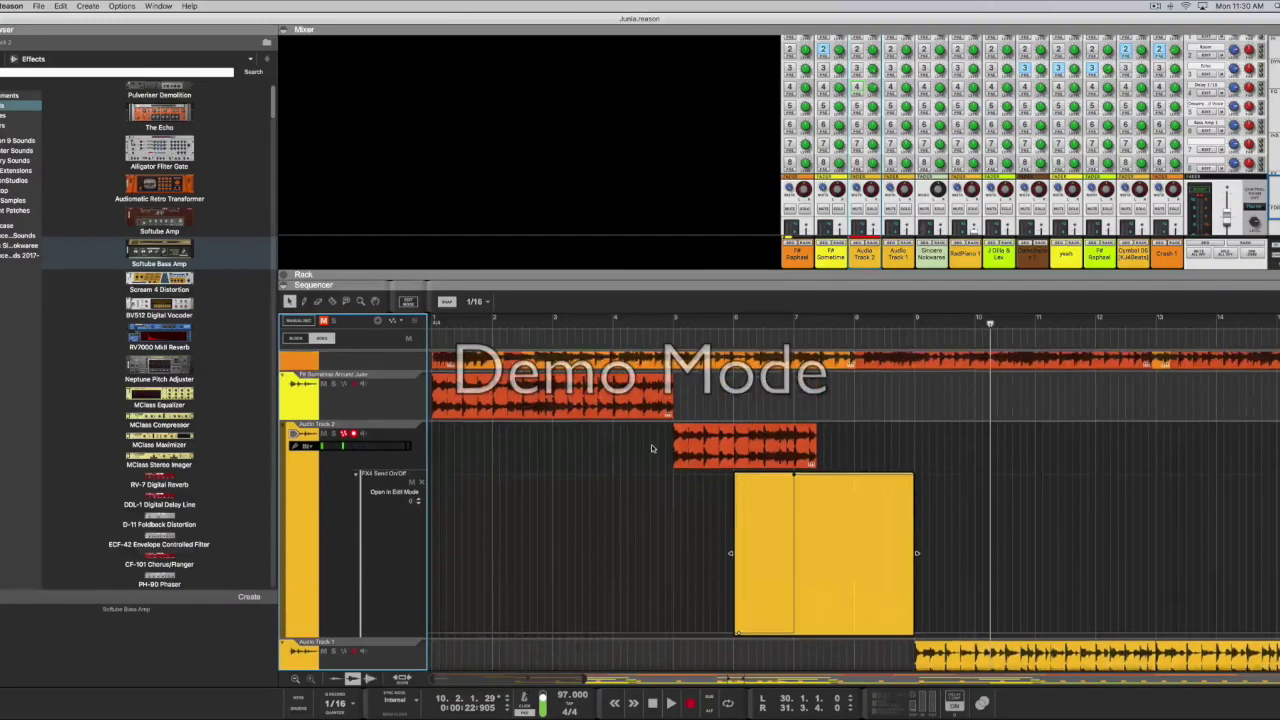
scroll(896, 113, "up", 3)
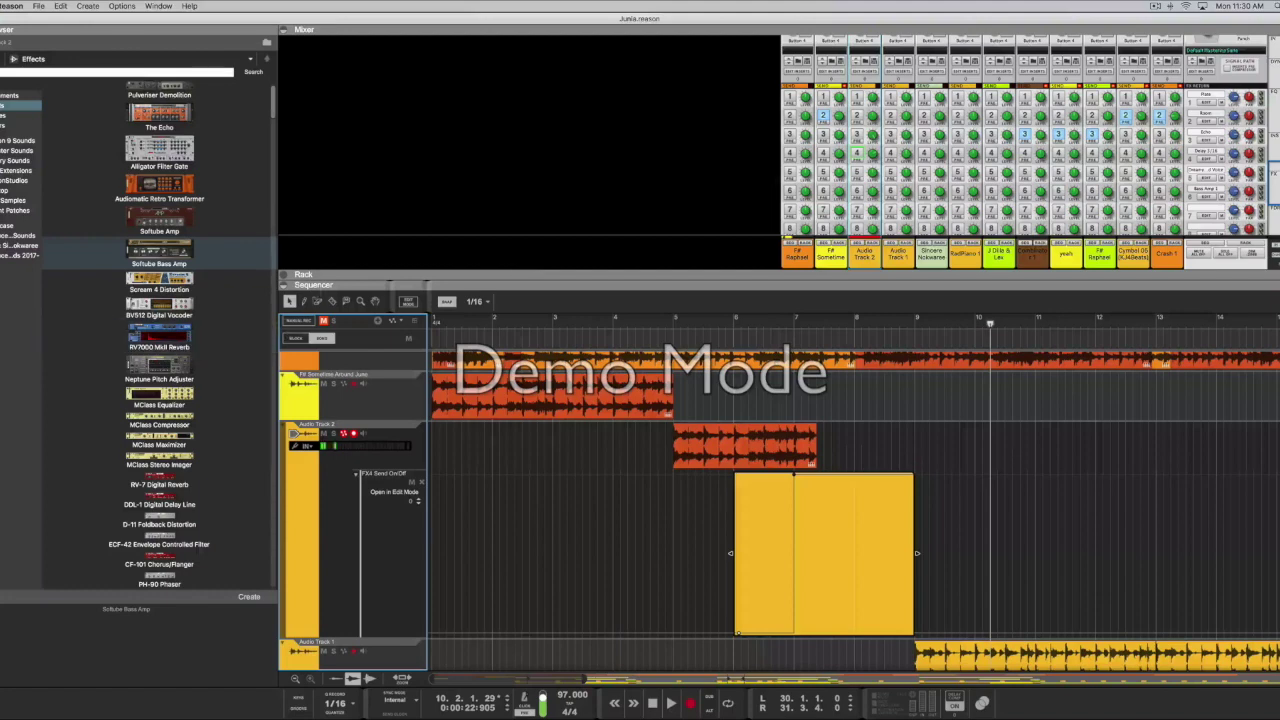
Step: Show the rack and add an RV7000 MkII Reverb below the Softube Bass Amp as another send effect
left_click(284, 275)
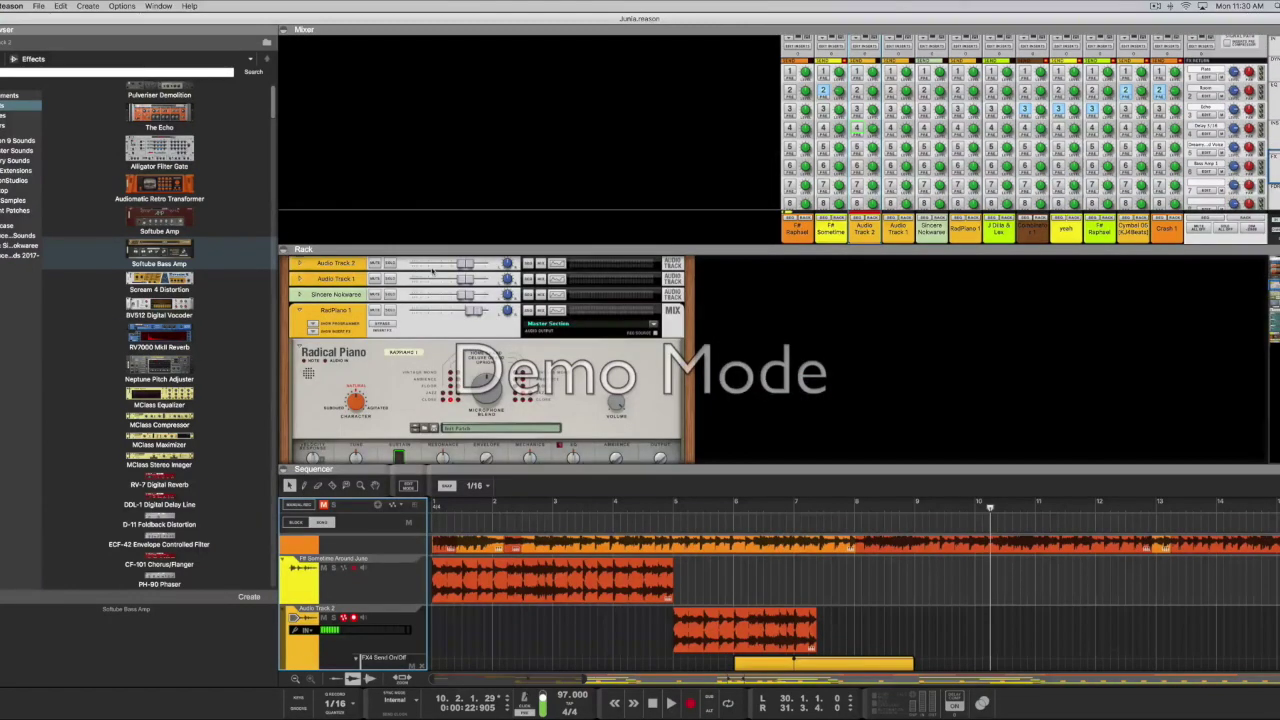
scroll(432, 271, "up", 4)
scroll(433, 270, "up", 10)
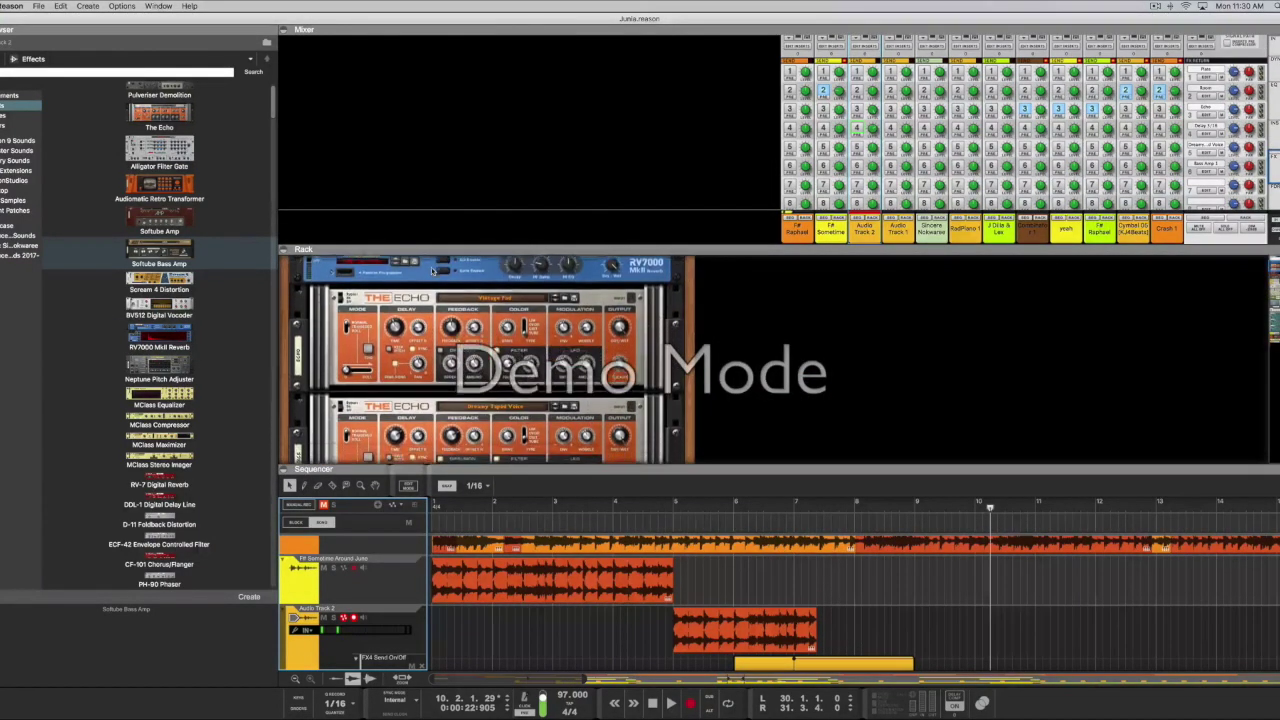
scroll(432, 271, "down", 5)
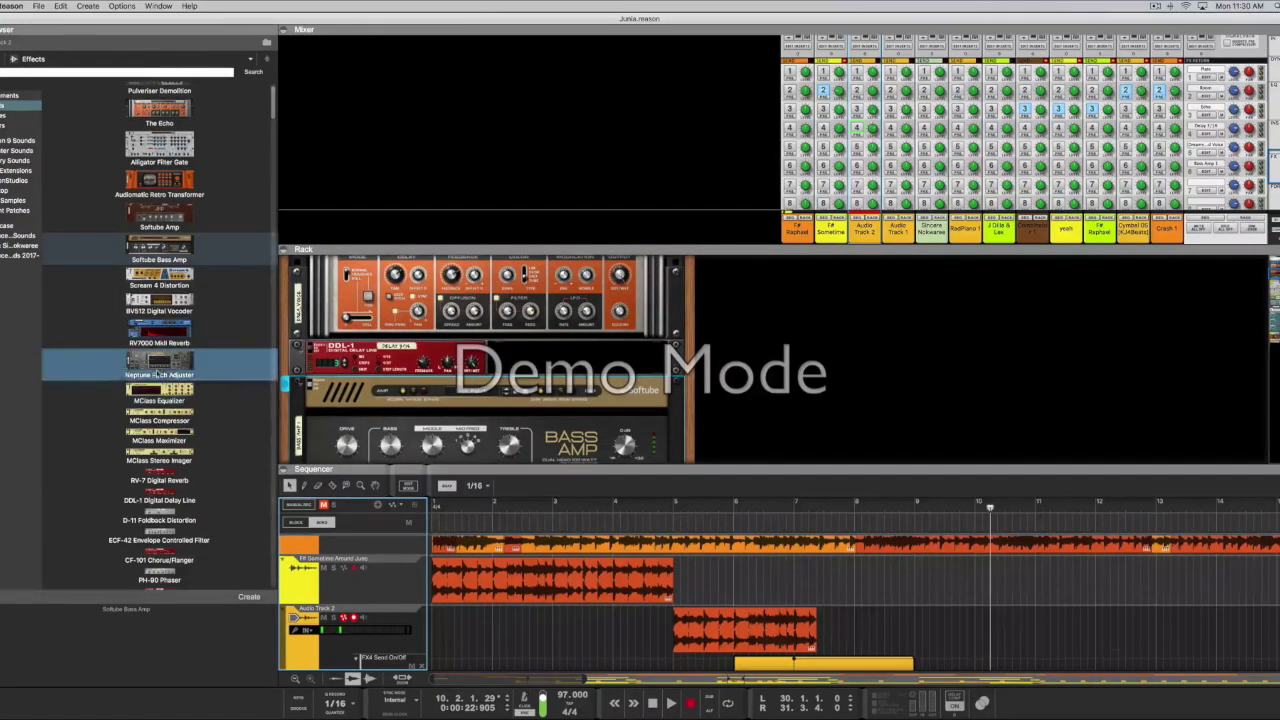
scroll(388, 384, "down", 3)
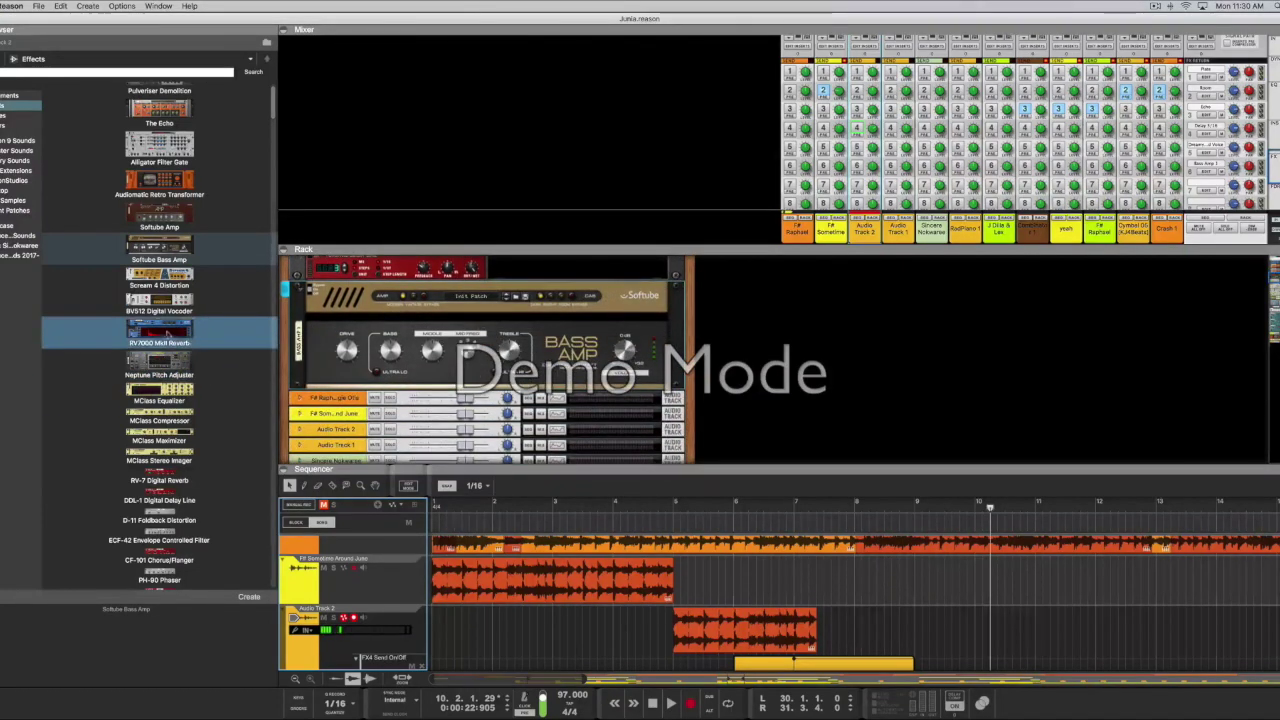
left_click_drag(163, 331, 473, 392)
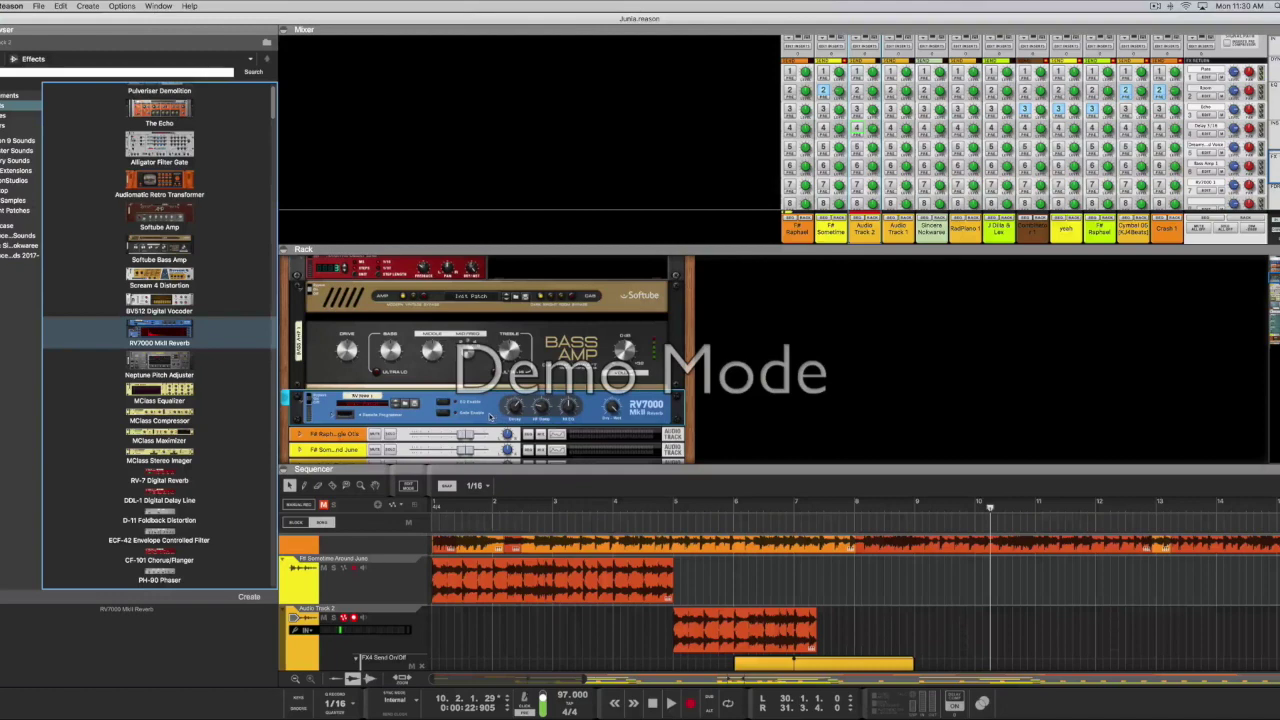
Step: Browse the patches for the new RV7000 reverb and load ALL Cuper Hall Bright.cmb
left_click(404, 418)
left_click(404, 405)
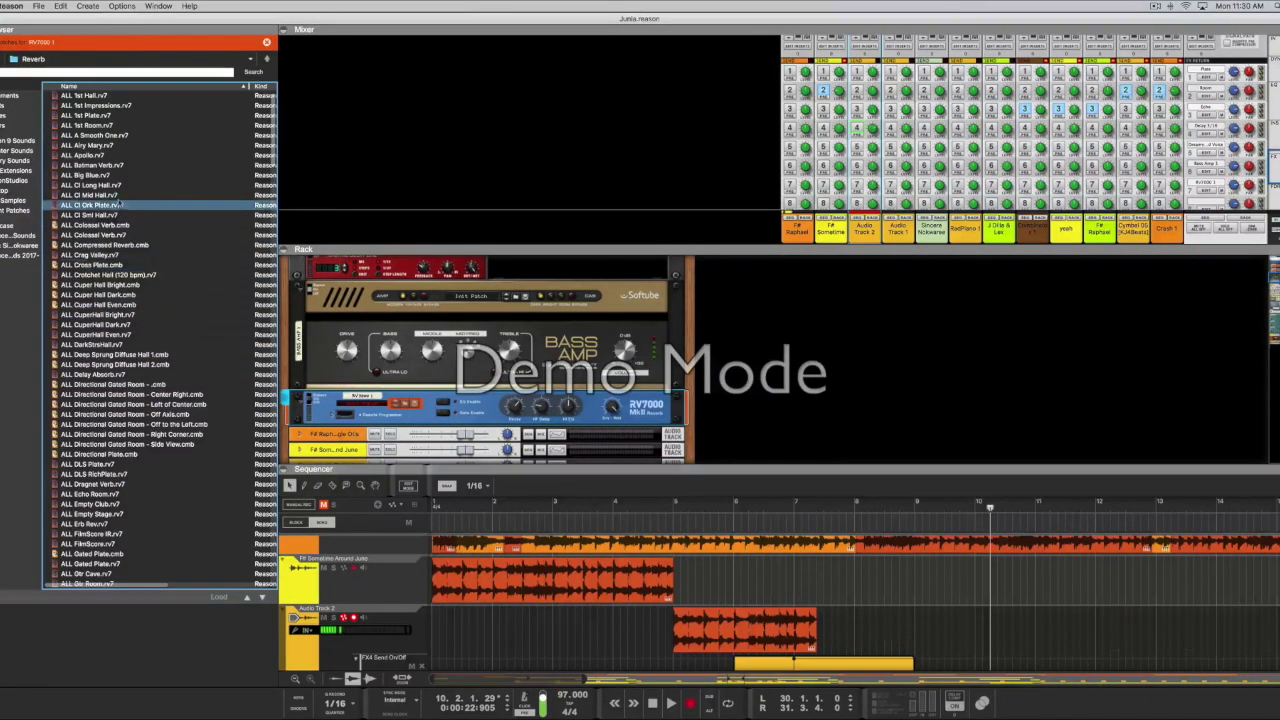
double_click(88, 286)
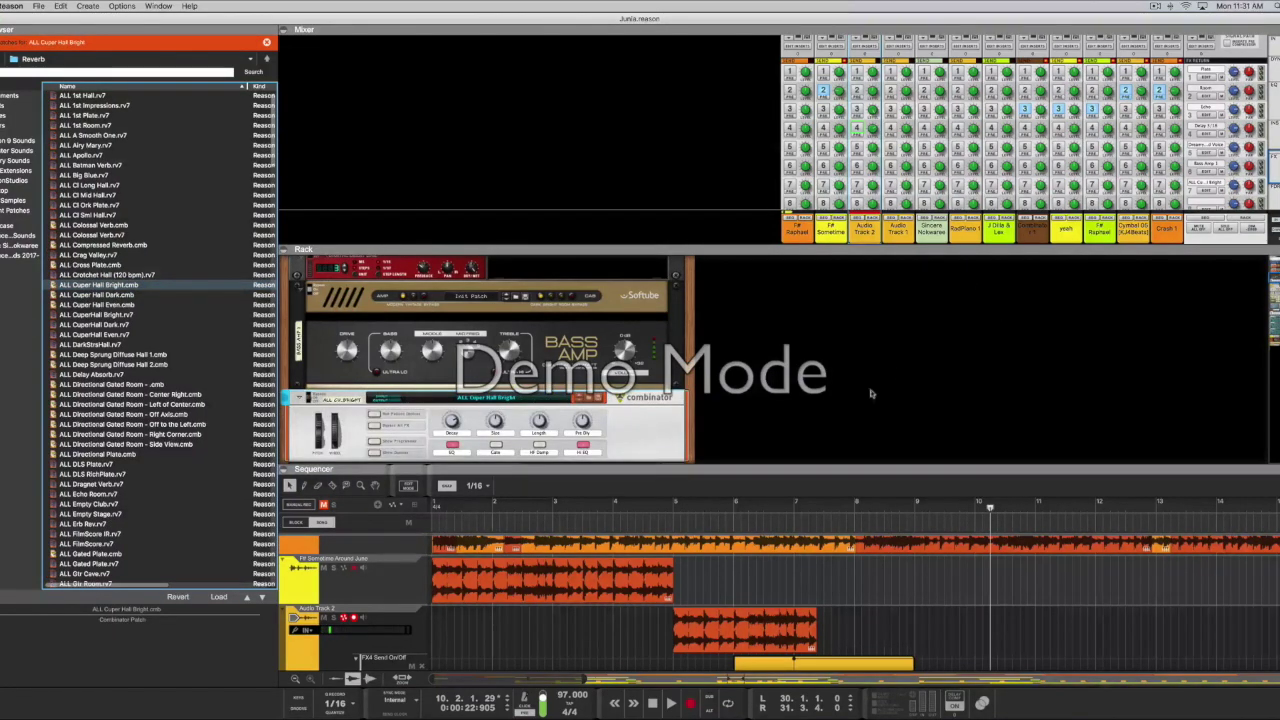
Step: Enlarge the sequencer over the rack and add an FX7 Send On/Off automation lane to Audio Track 2
left_click_drag(838, 473, 833, 236)
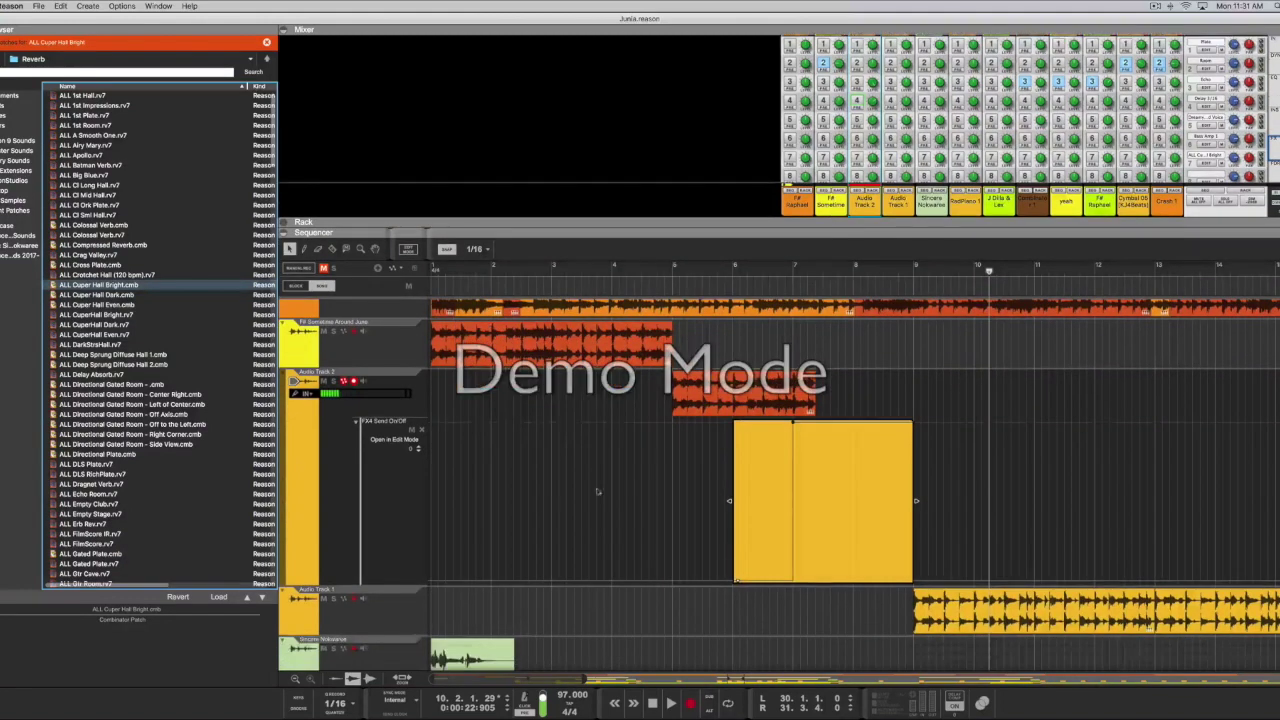
left_click(392, 268)
mouse_move(407, 317)
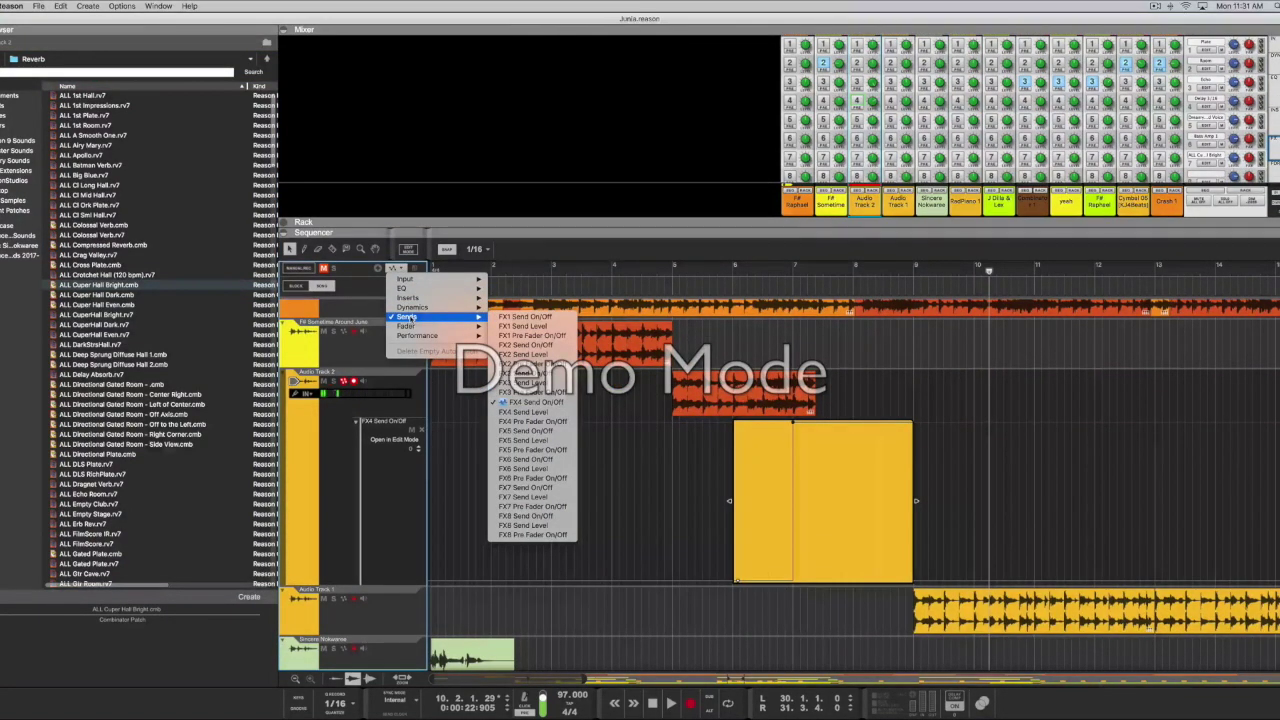
left_click(527, 402)
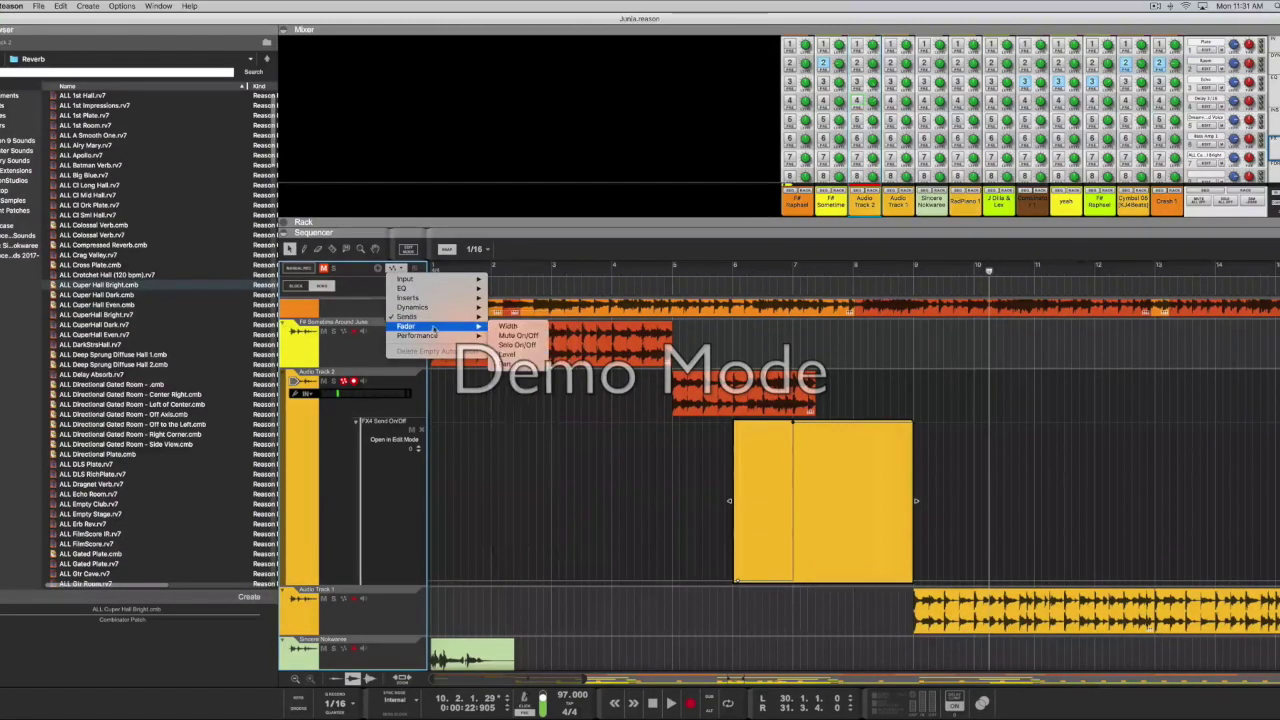
mouse_move(434, 321)
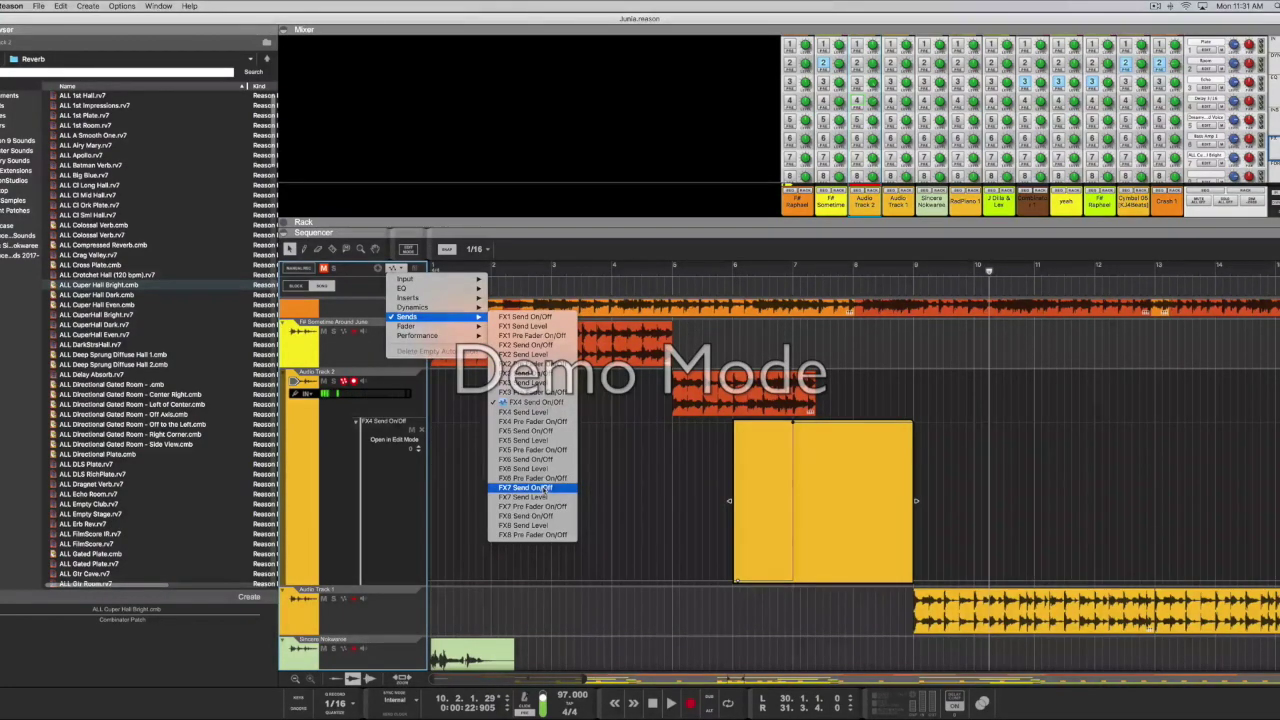
left_click(543, 488)
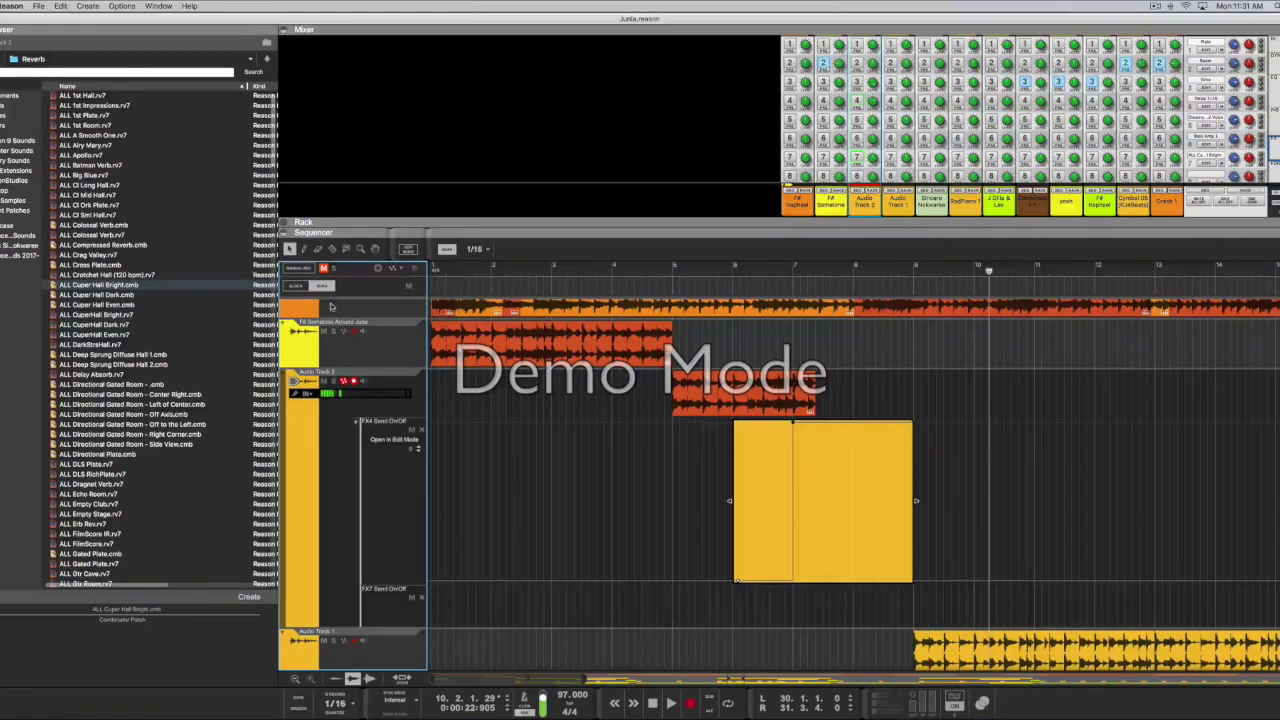
Step: Draw an automation clip from about bar 6 to bar 9 in the FX7 Send On/Off lane and open it for editing
left_click(304, 250)
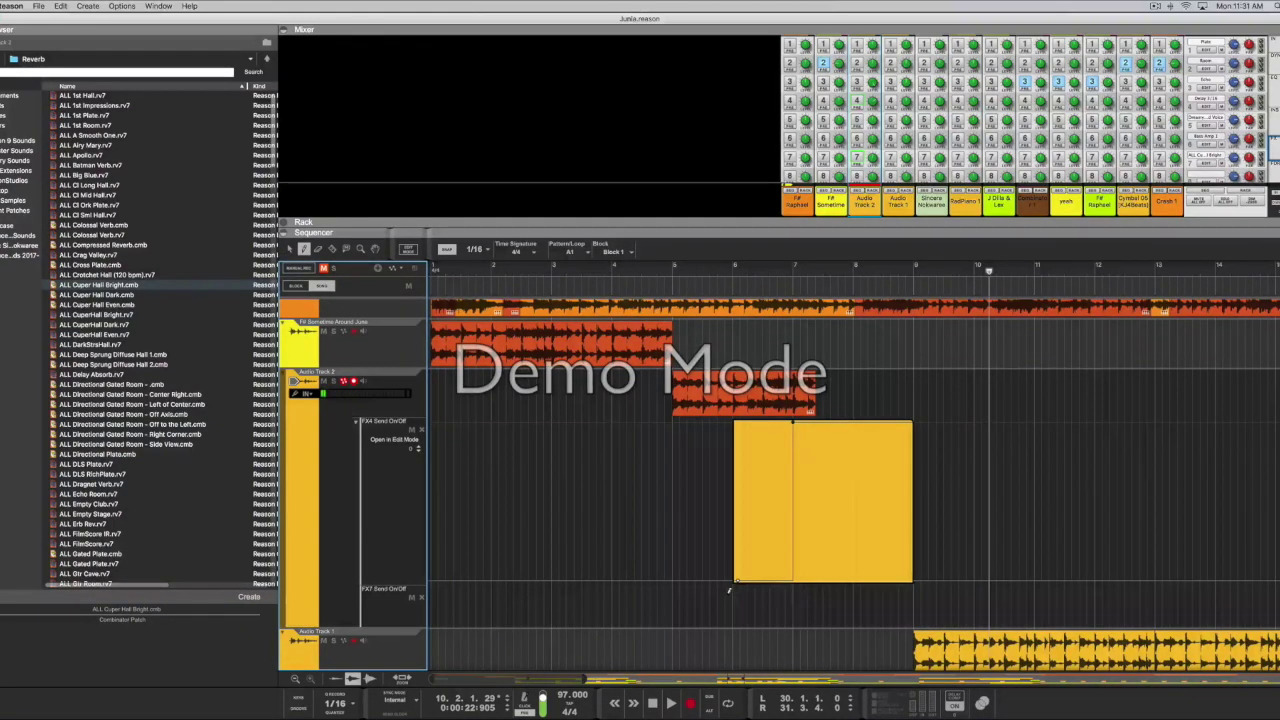
mouse_move(731, 590)
left_mouse_down()
mouse_move(808, 585)
mouse_move(912, 494)
left_mouse_up()
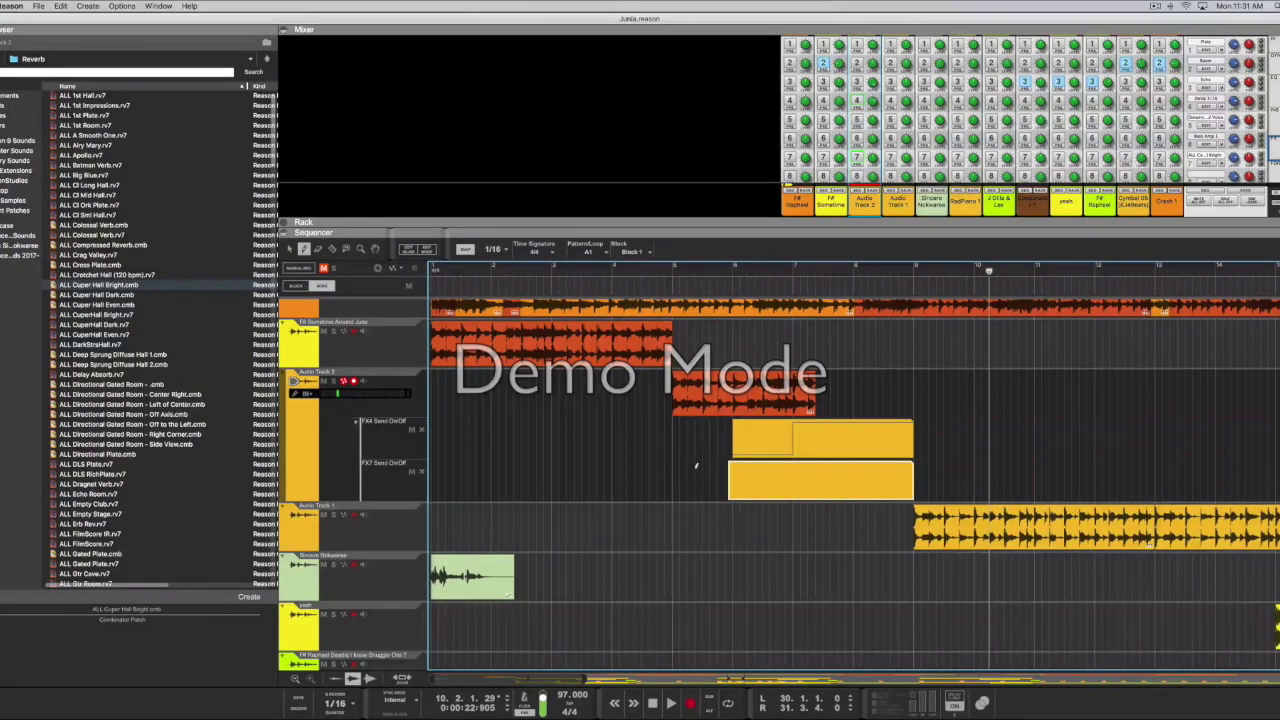
left_click(290, 249)
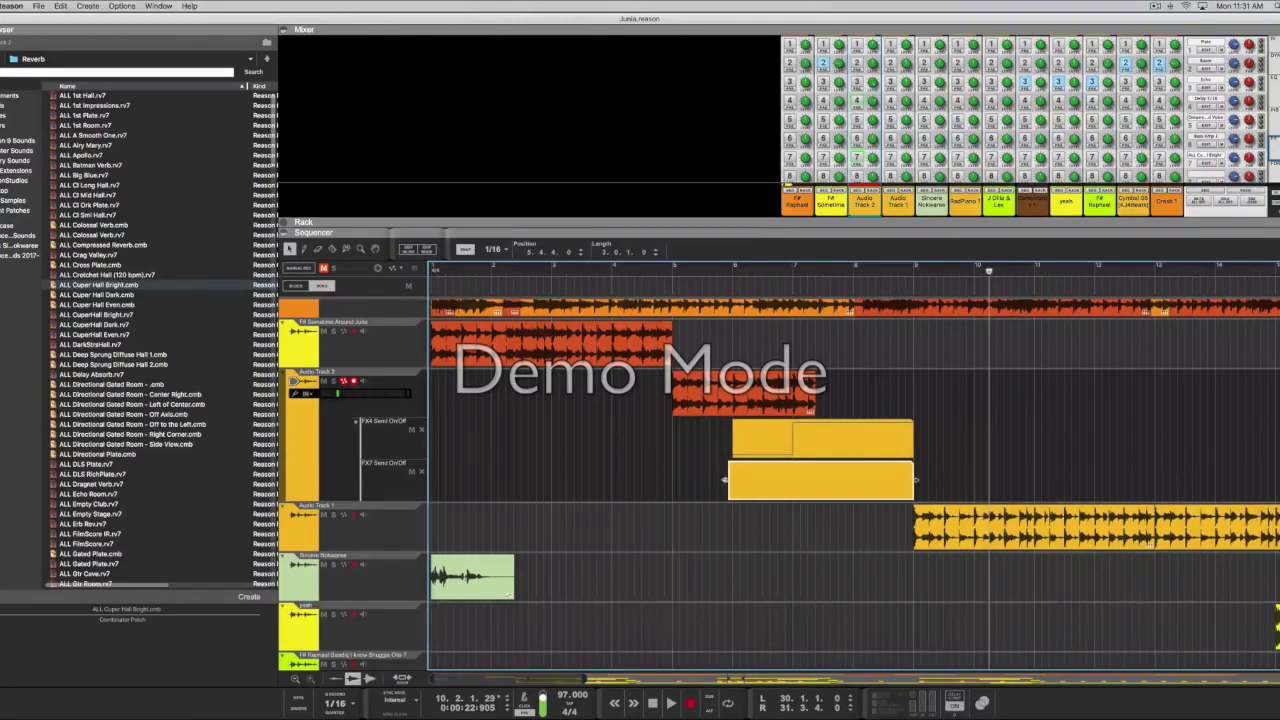
double_click(776, 484)
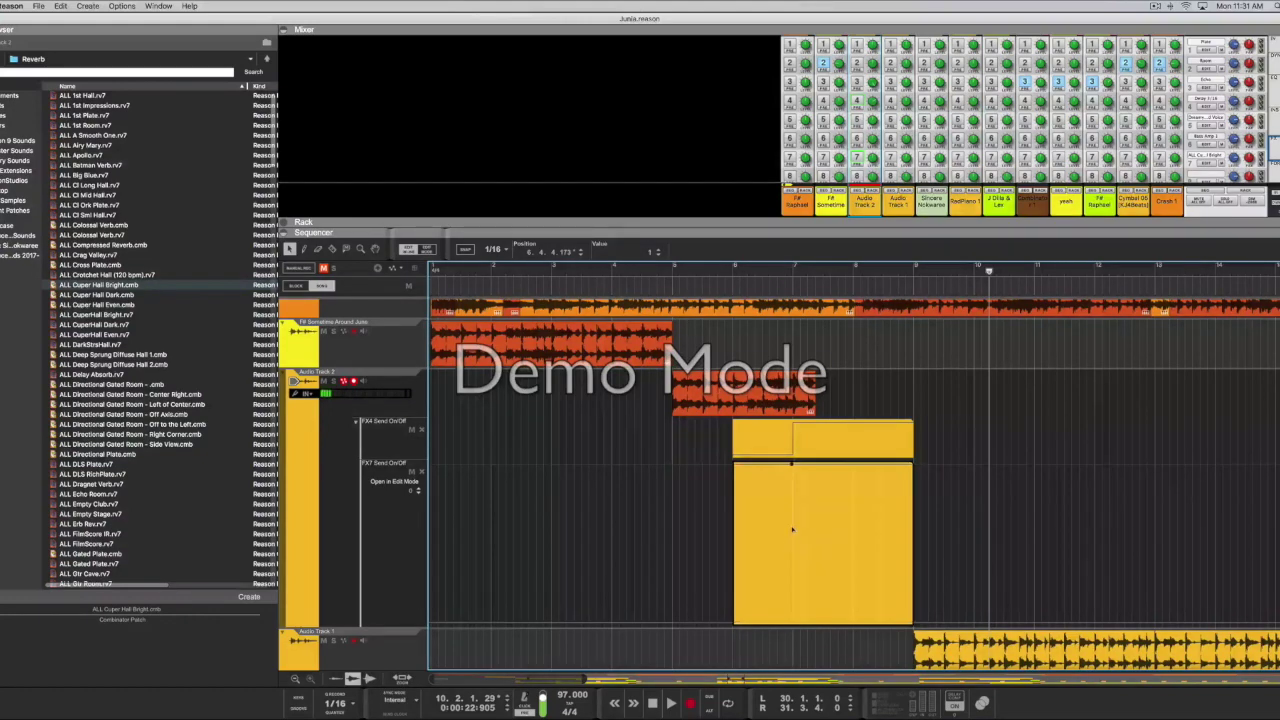
Step: Add points to the FX7 clip that keep the send off until bar 7 and on from there, and play the song
left_click(786, 466)
double_click(787, 466)
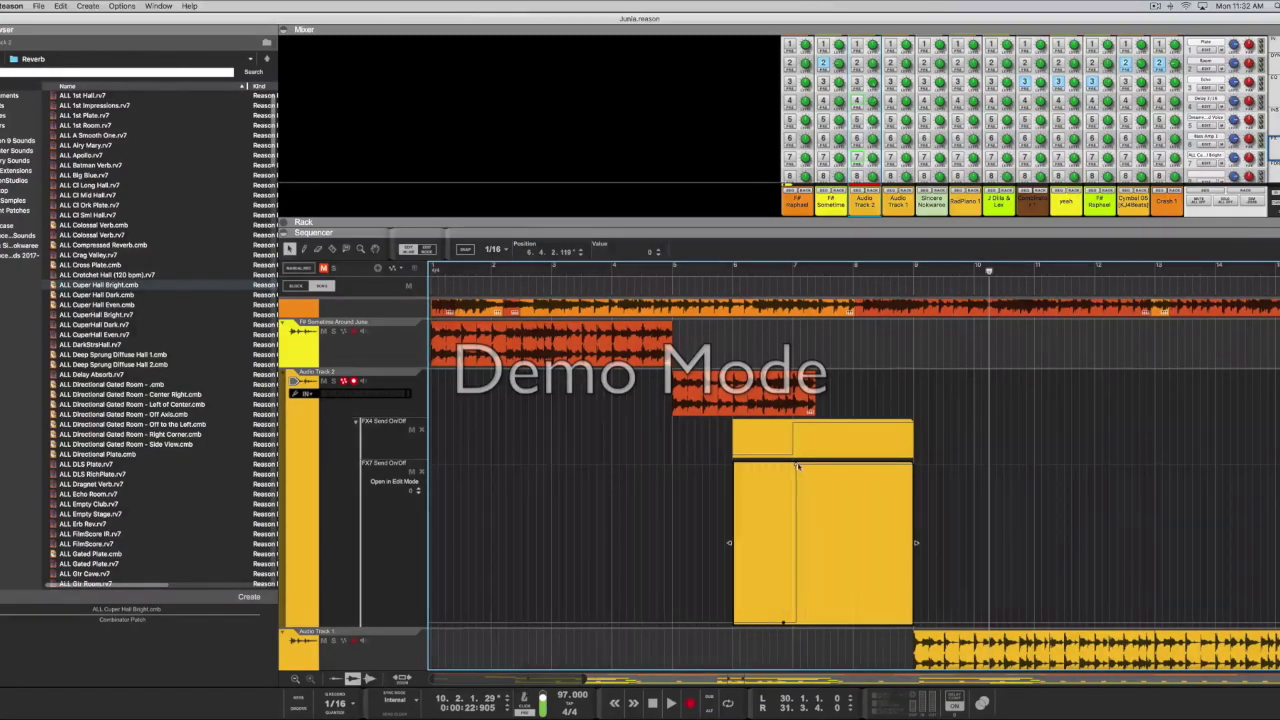
left_click_drag(795, 466, 794, 466)
key("space")
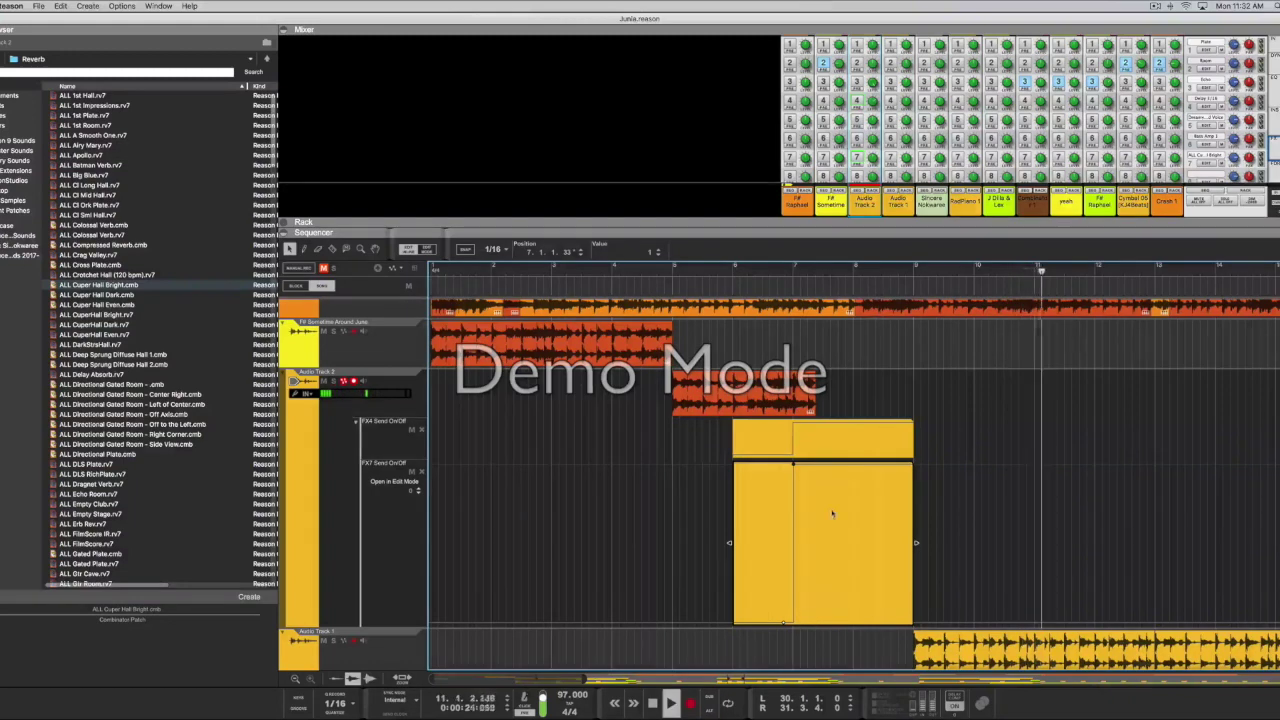
left_click(899, 370)
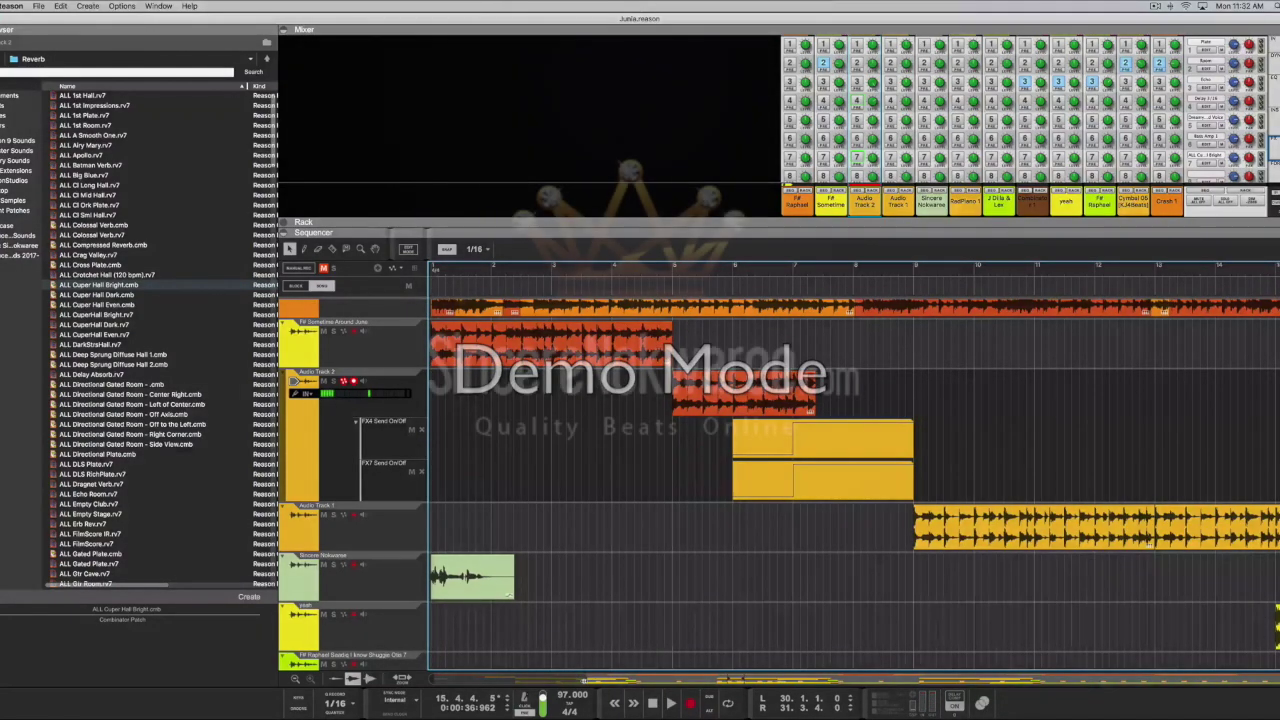
left_click_drag(585, 679, 990, 683)
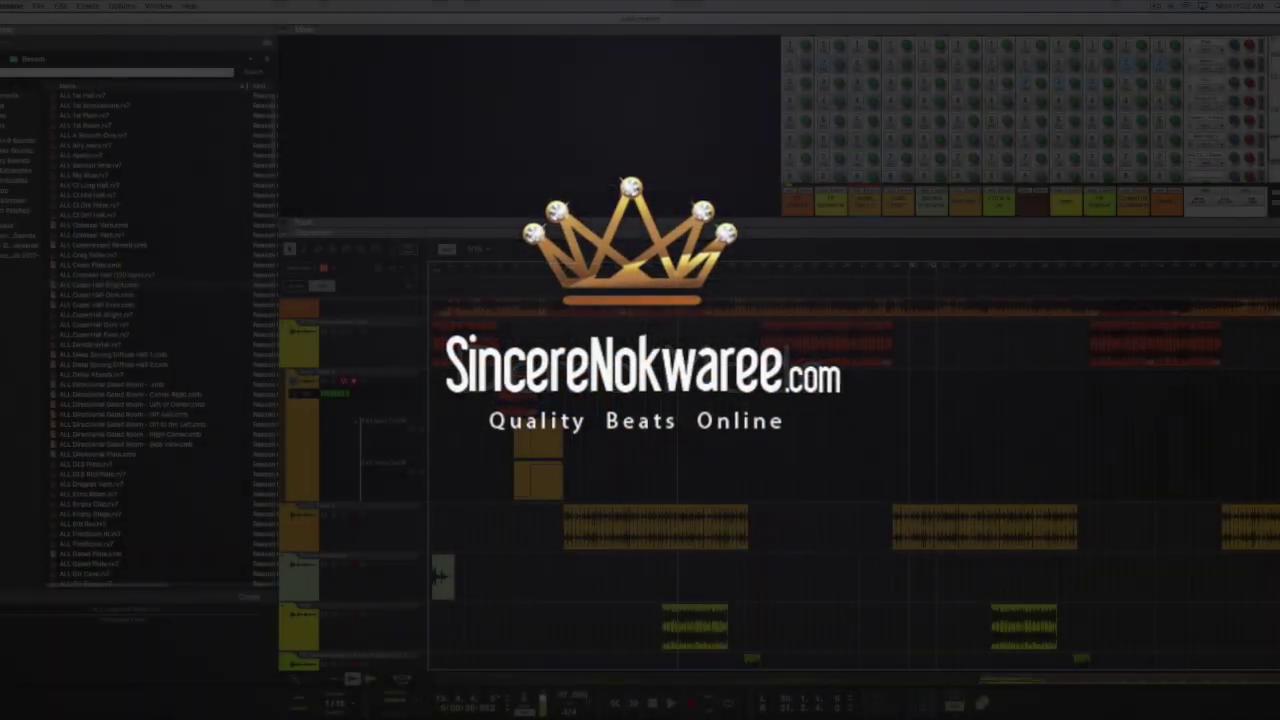